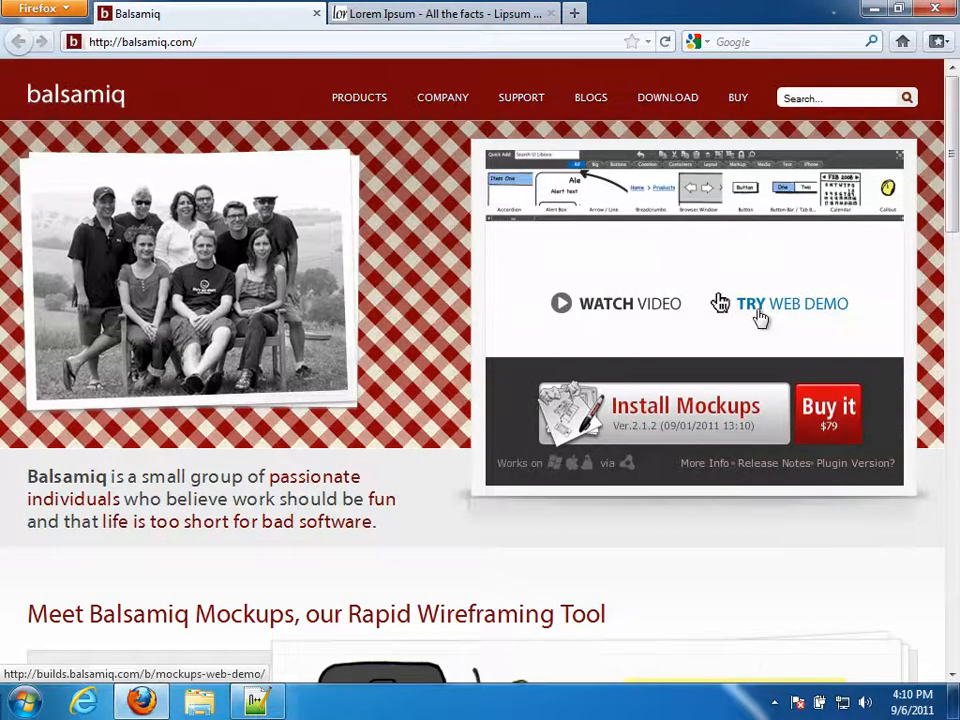
- Launch the Balsamiq Mockups web demo from the TRY WEB DEMO link on balsamiq.com
click(760, 318)
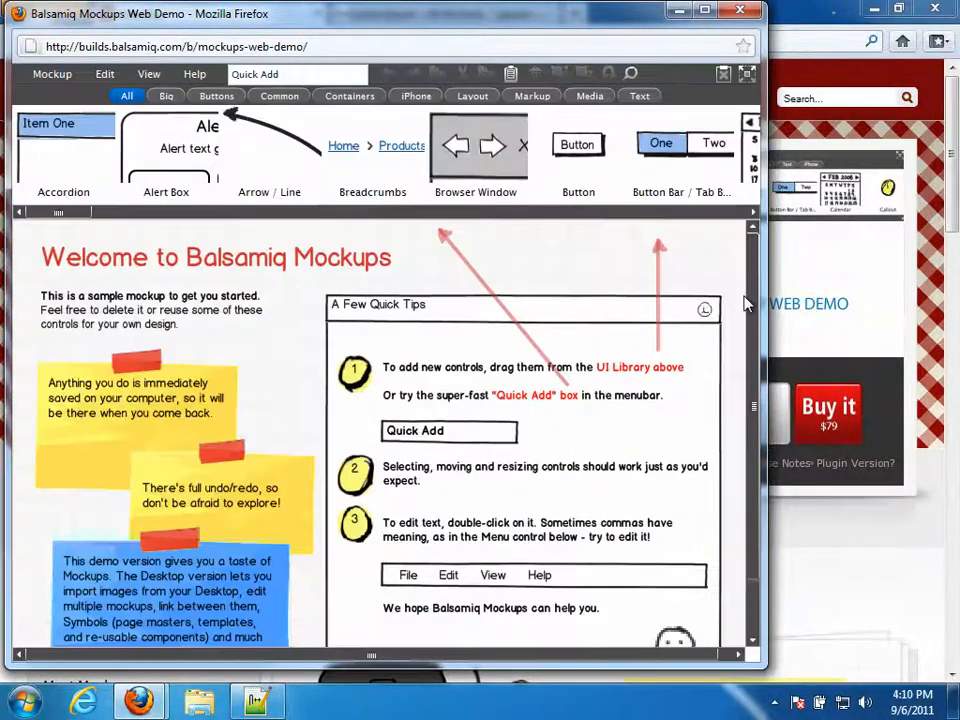
- Maximize the demo window and clear the sample welcome mockup with Mockup > Clear Mockup
click(704, 11)
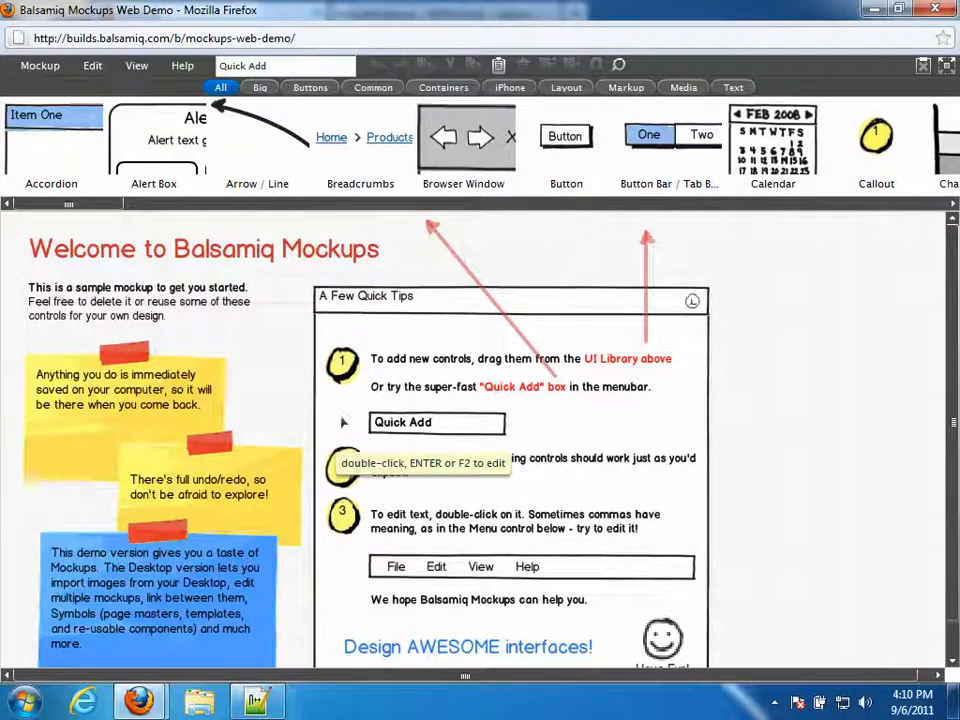
click(44, 70)
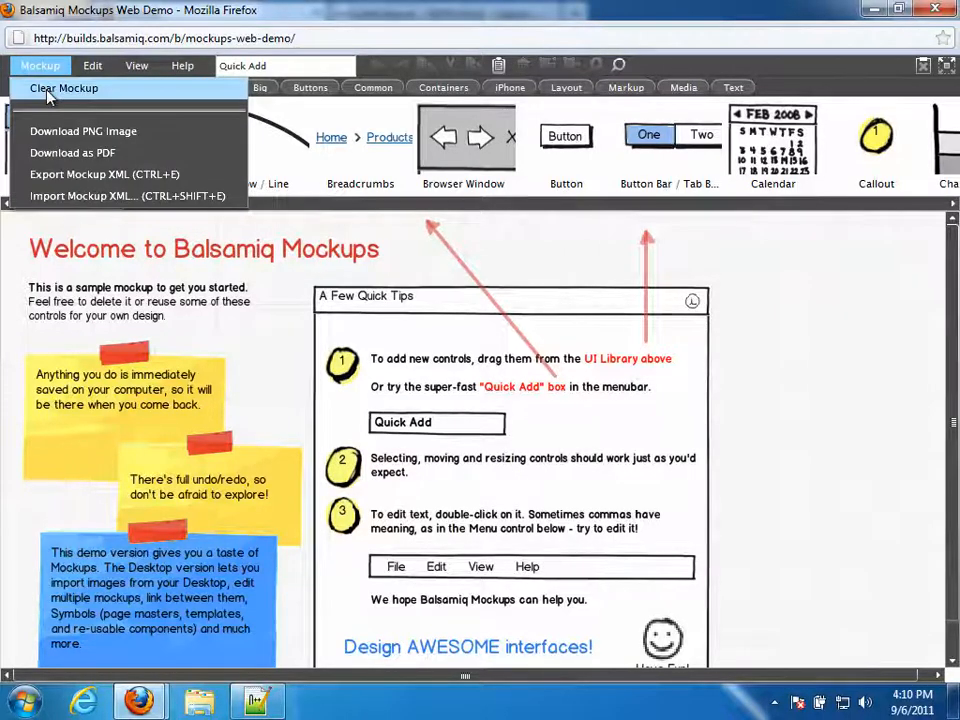
click(46, 90)
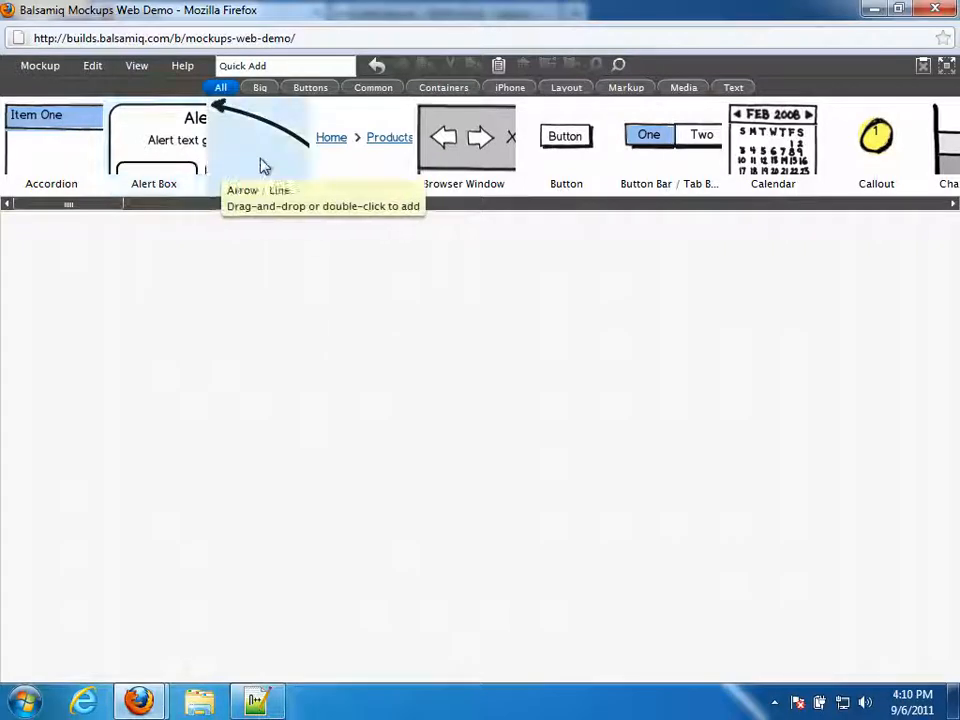
- Drag a Browser Window component from the UI library onto the canvas
click(469, 130)
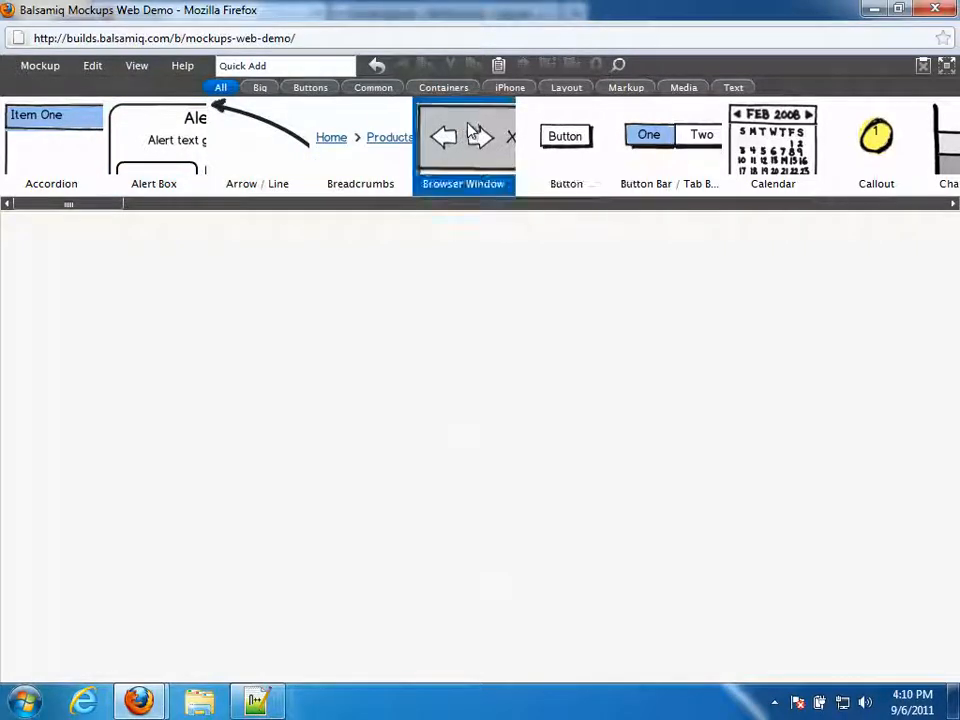
drag(467, 124, 440, 166)
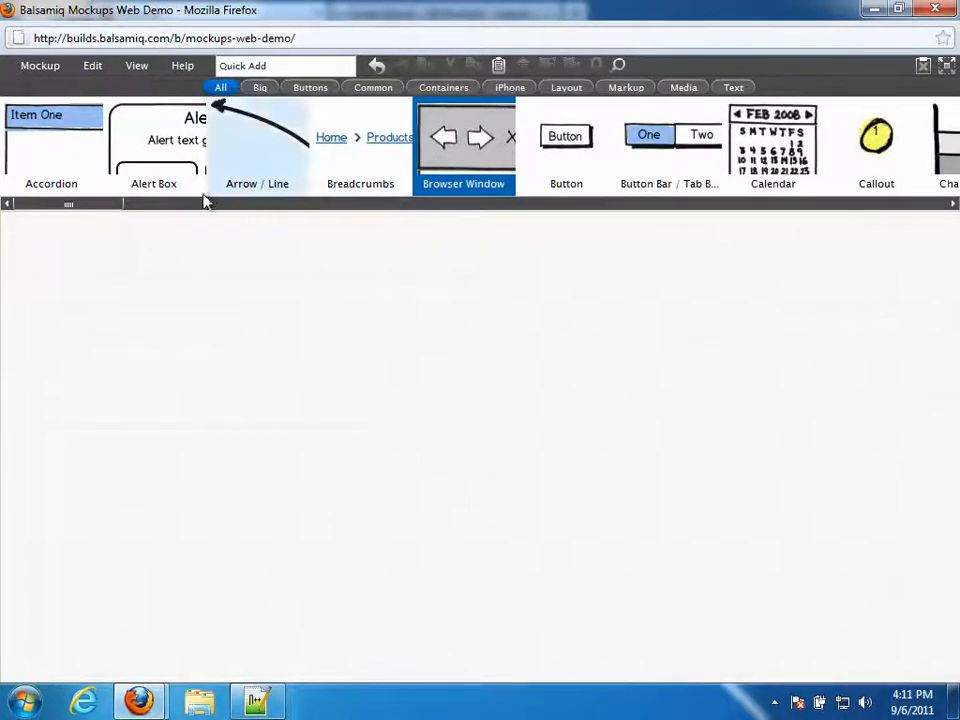
drag(118, 205, 145, 205)
scroll(147, 200, left, 3)
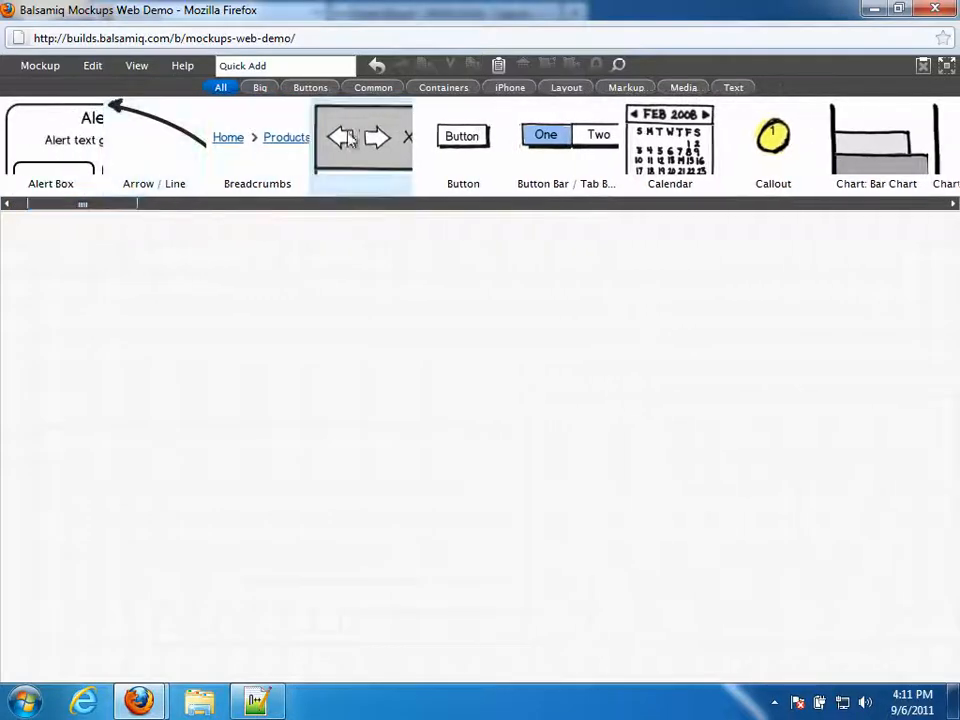
drag(364, 140, 8, 226)
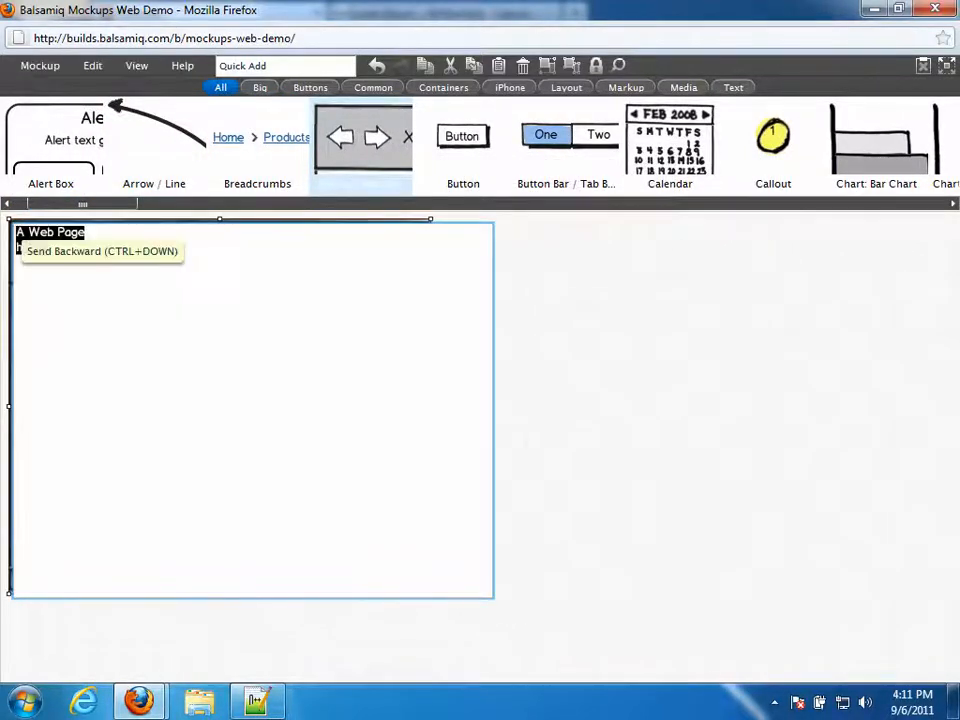
drag(86, 232, 13, 233)
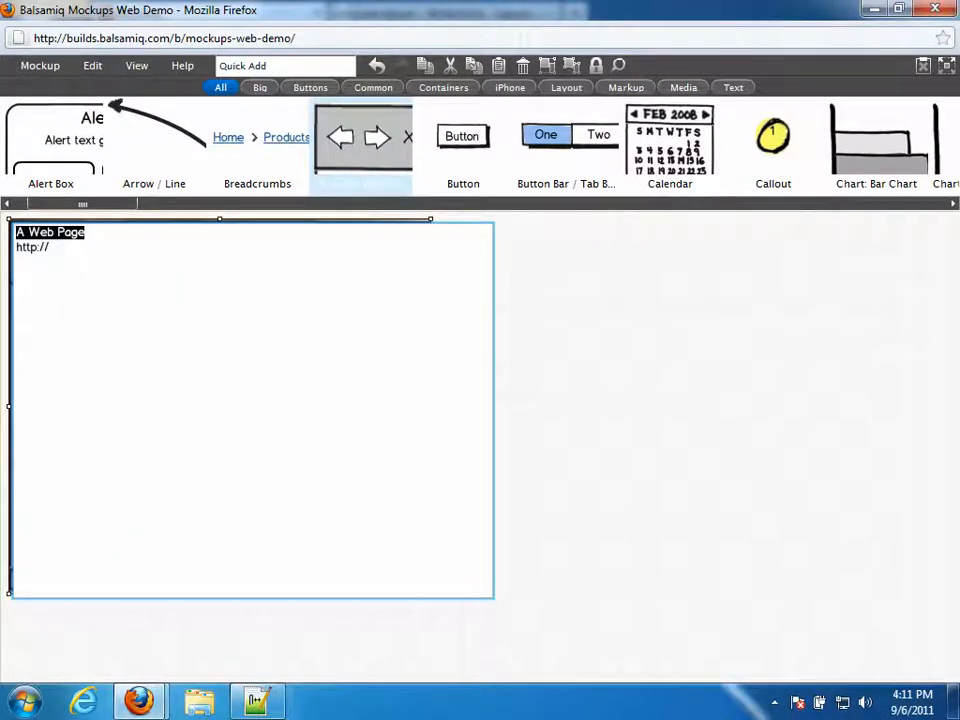
text(We)
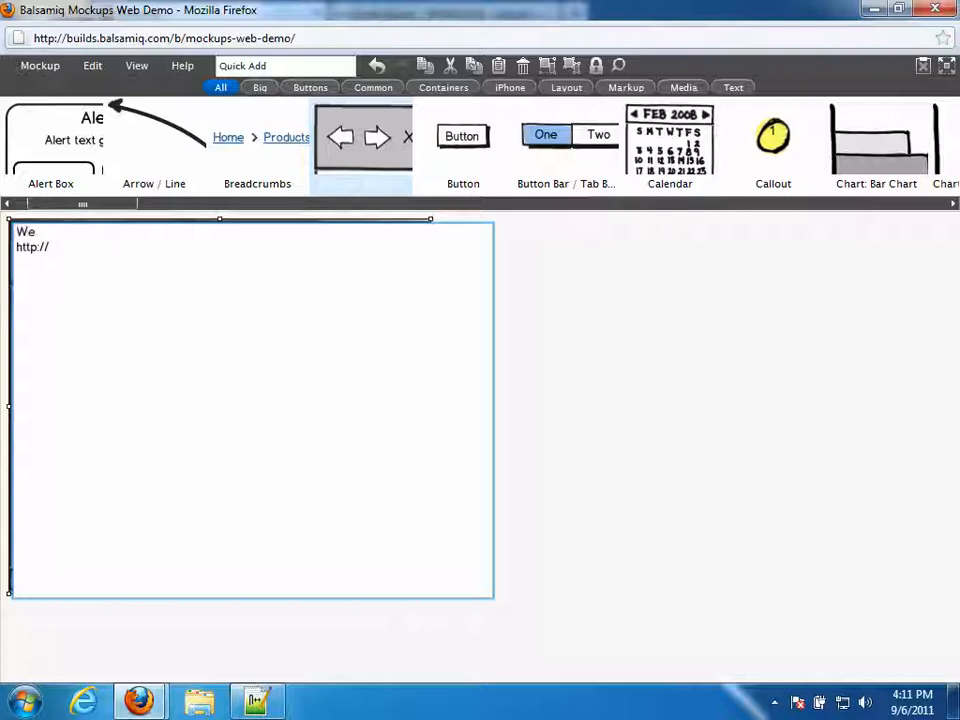
text(lcome t)
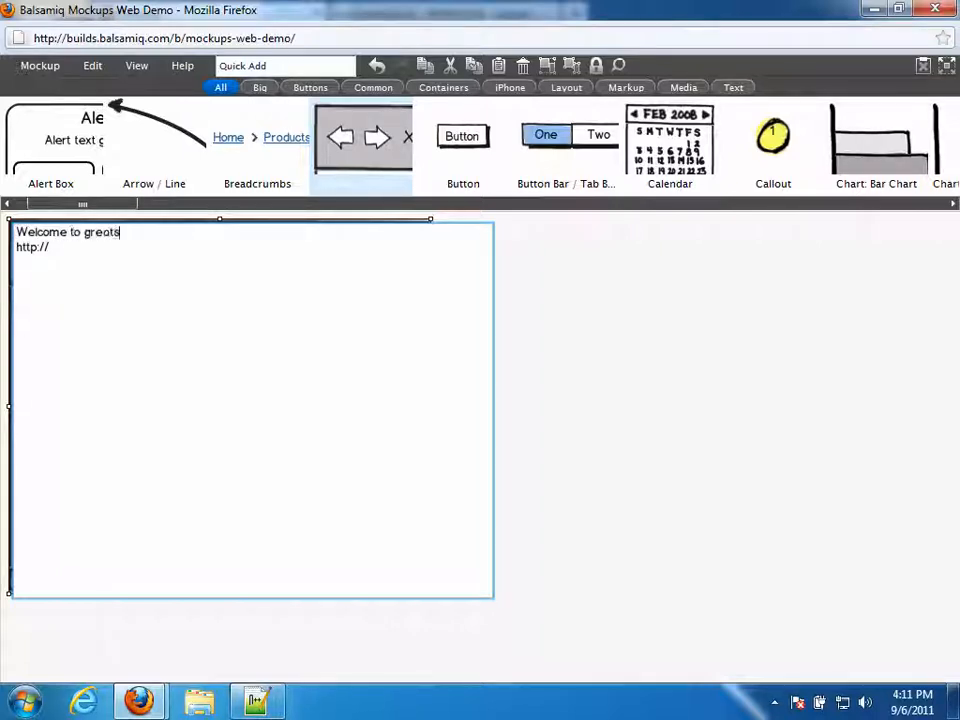
text(o grtscott.net)
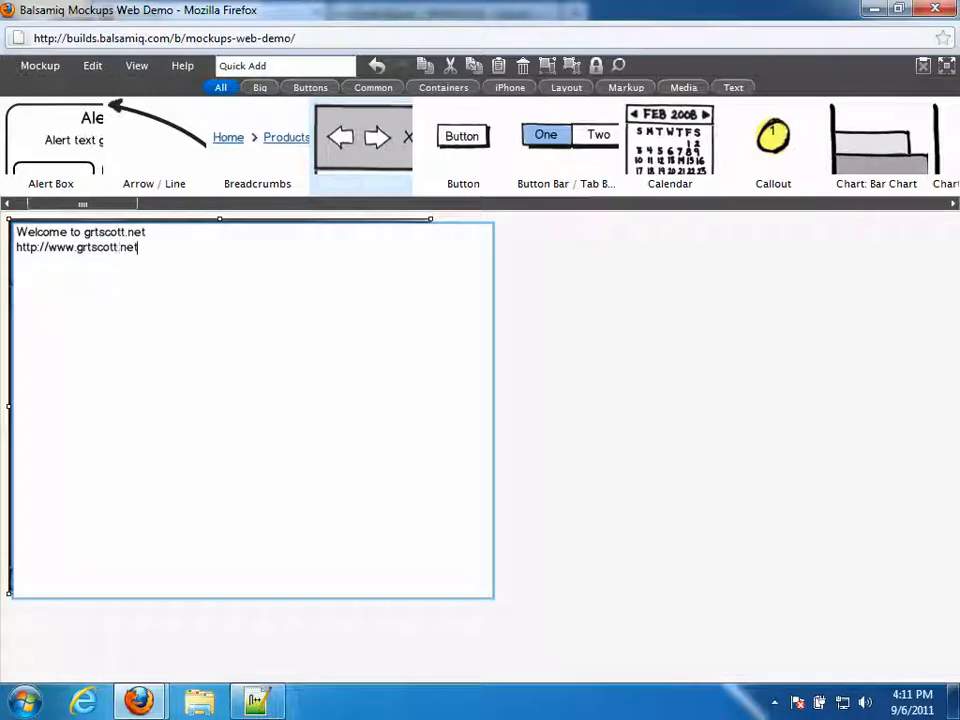
click(703, 300)
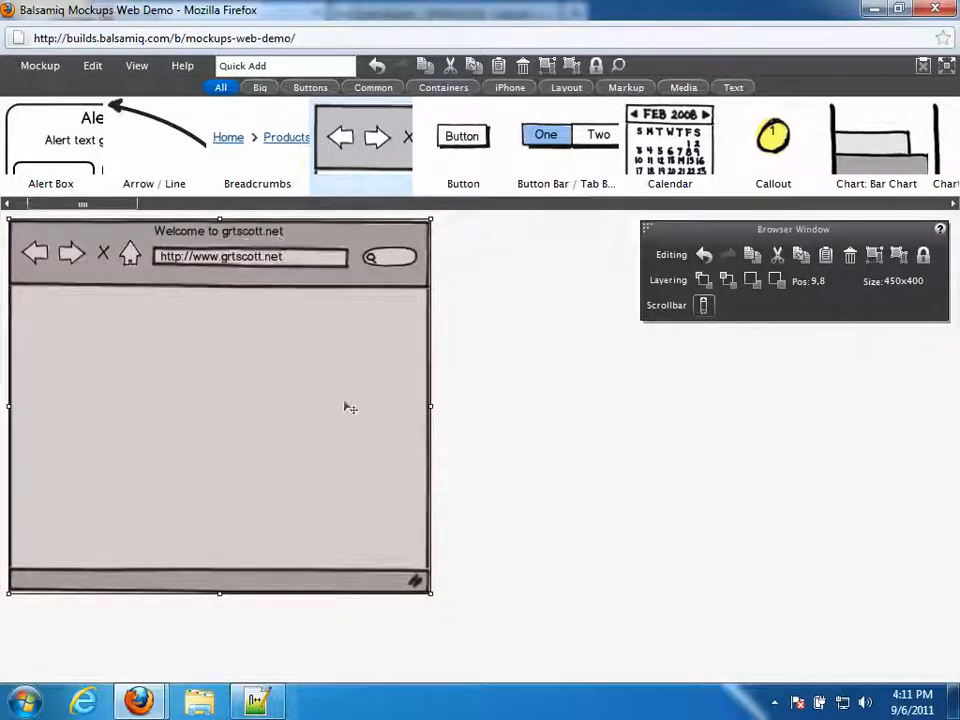
- Resize the browser window to about 893×489, enable its scrollbar, and lock it in place
drag(431, 594, 845, 678)
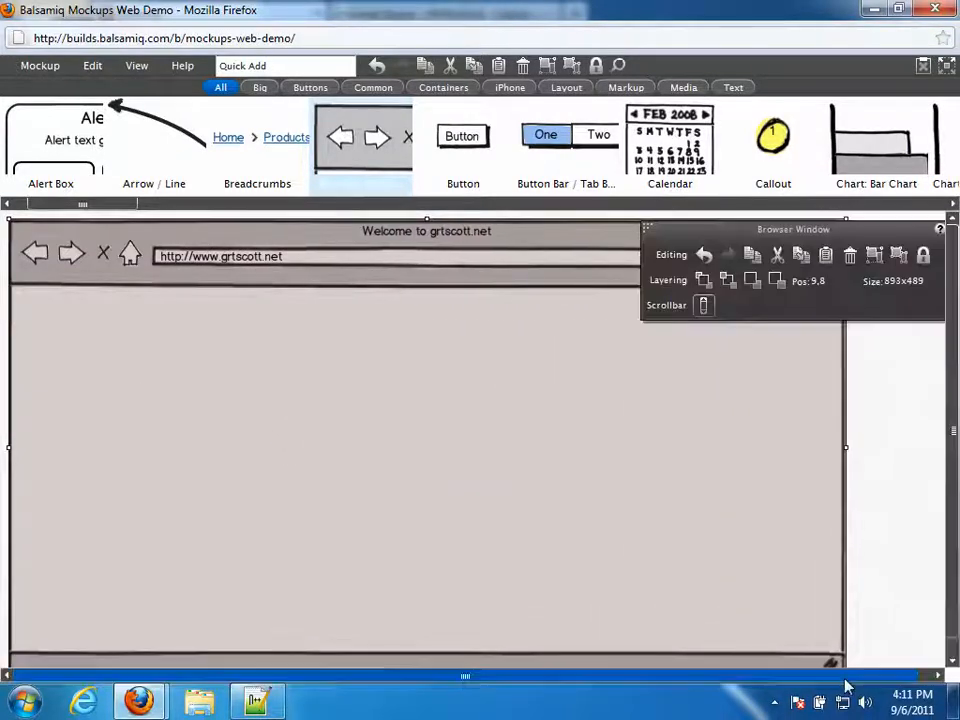
click(704, 310)
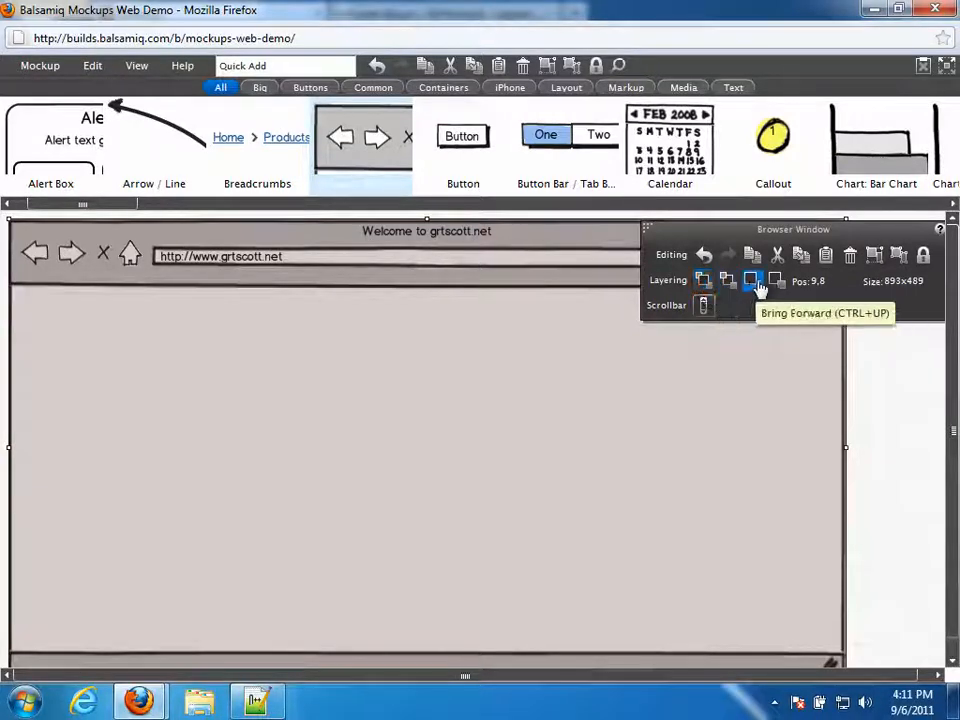
click(927, 263)
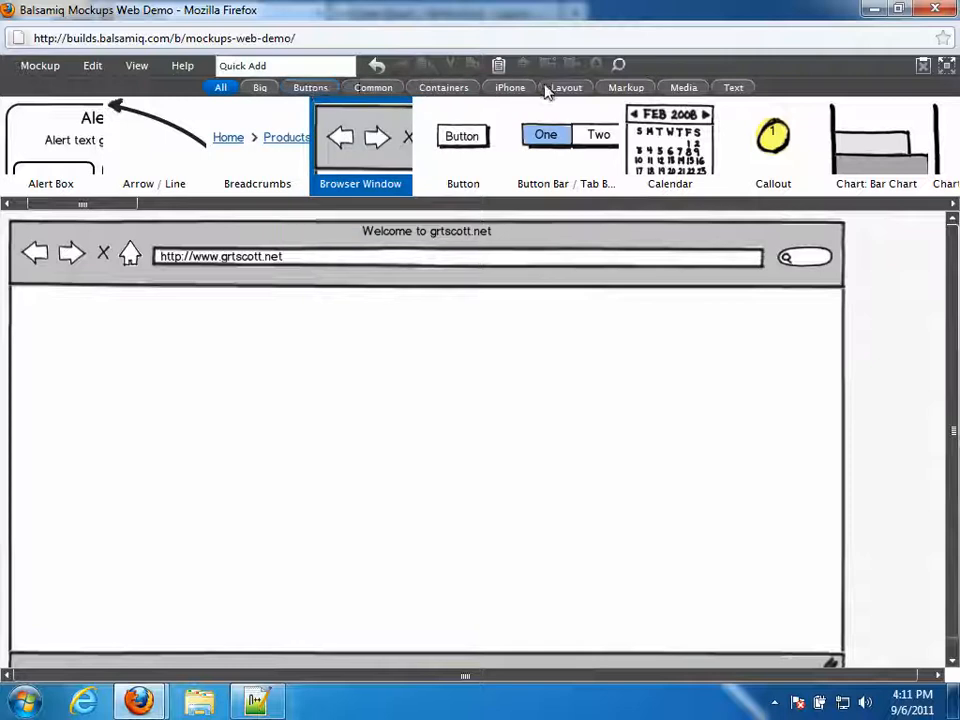
- Browse the Text library and place a trial 'A Big Title' headline on the canvas
click(733, 88)
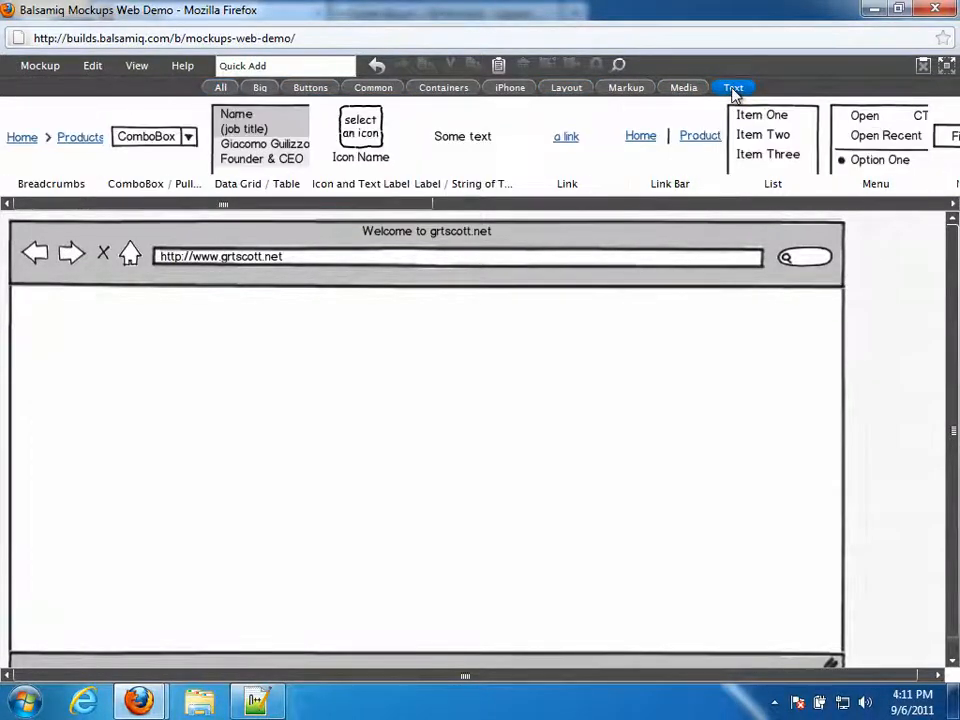
click(692, 90)
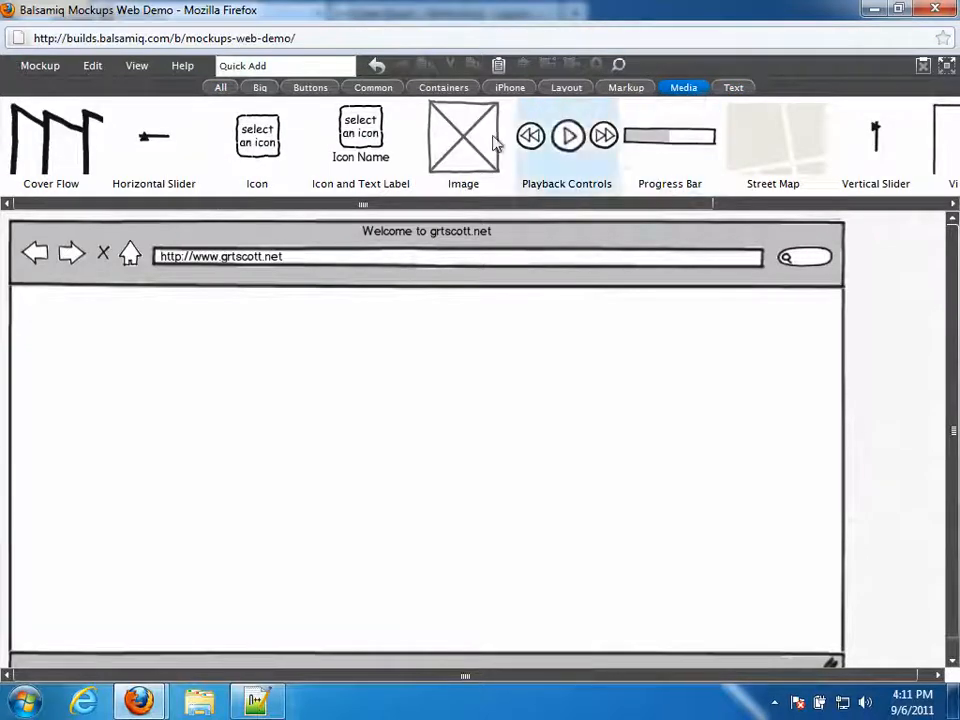
click(735, 90)
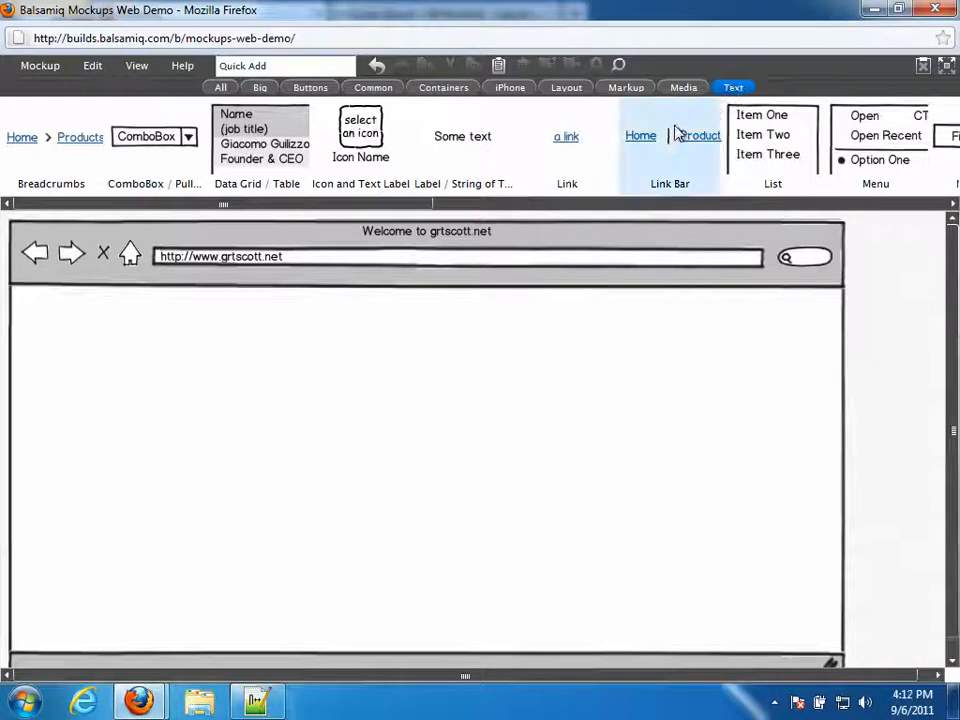
click(312, 66)
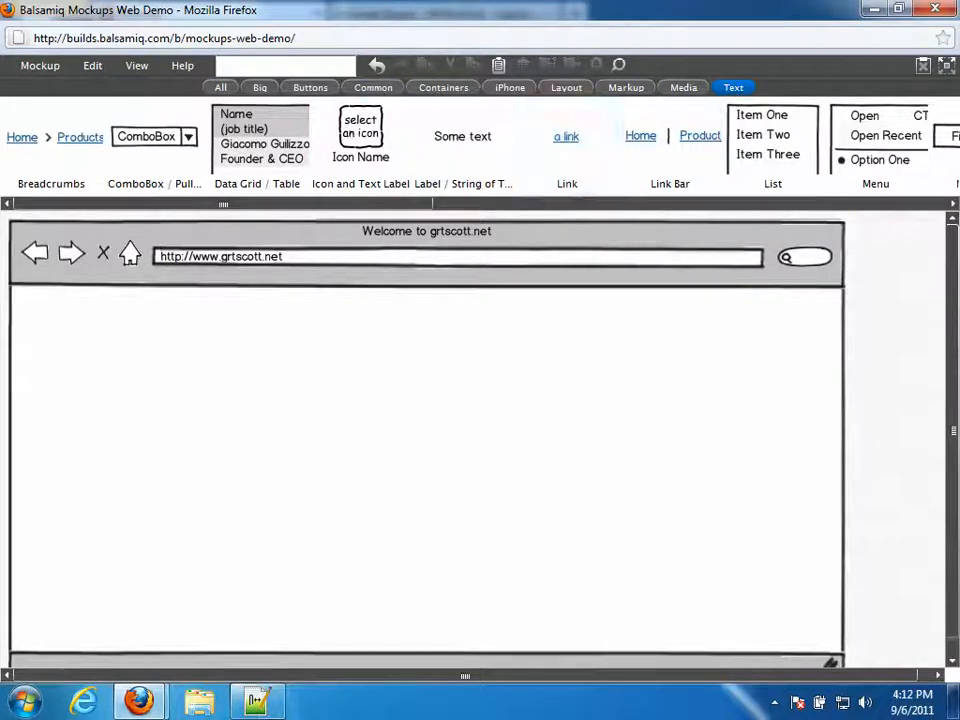
drag(310, 205, 785, 210)
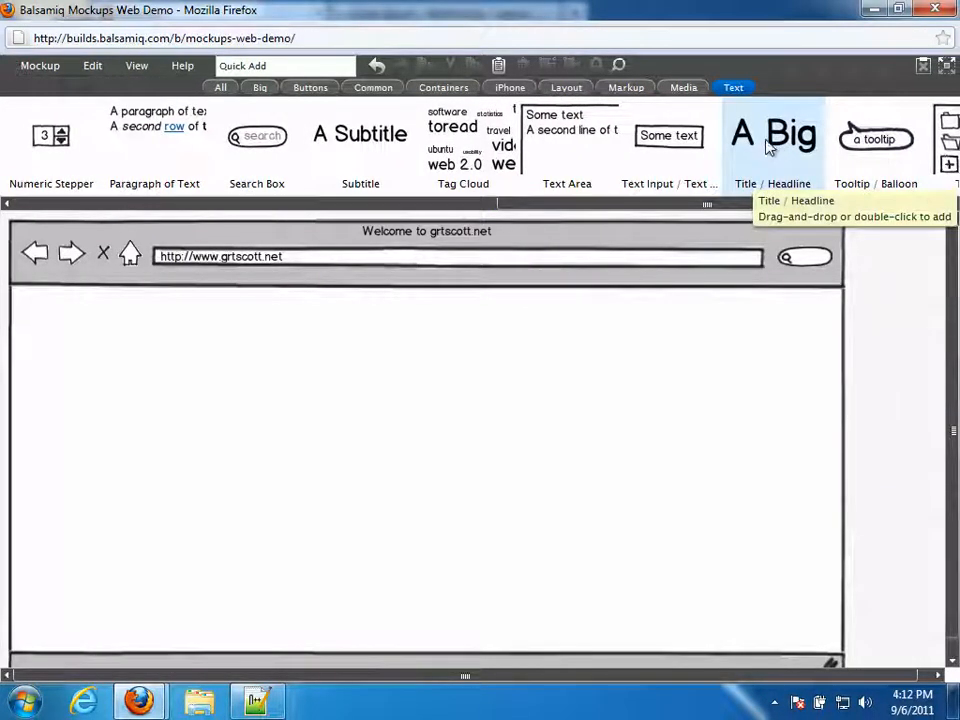
drag(767, 147, 366, 436)
key(Return)
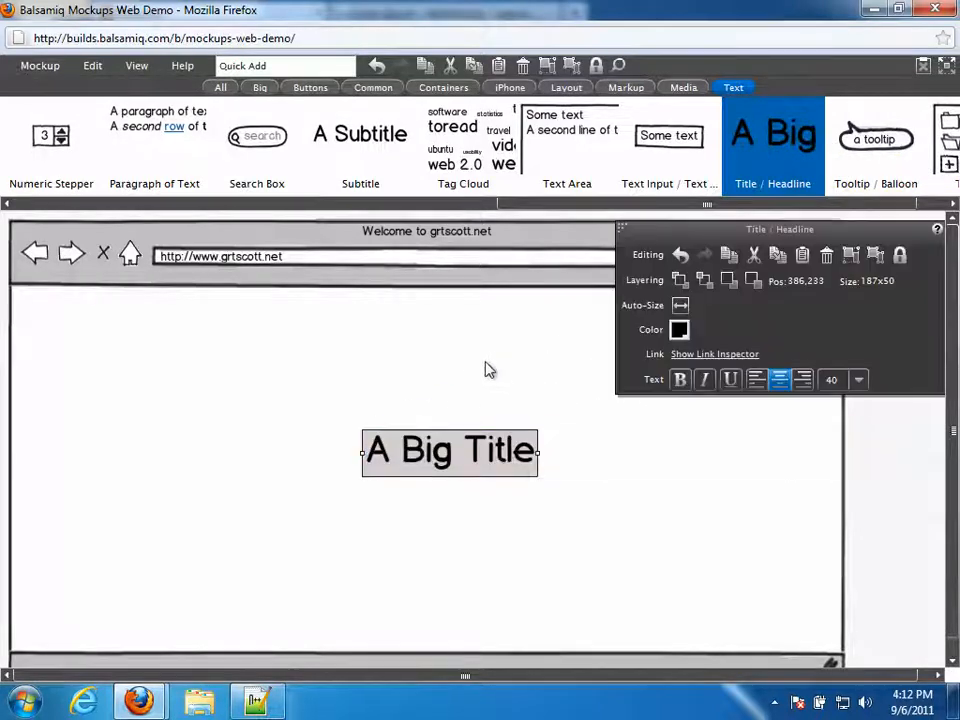
- Cut the trial headline and type 'ti' in Quick Add to list Title / Headline
right_click(391, 438)
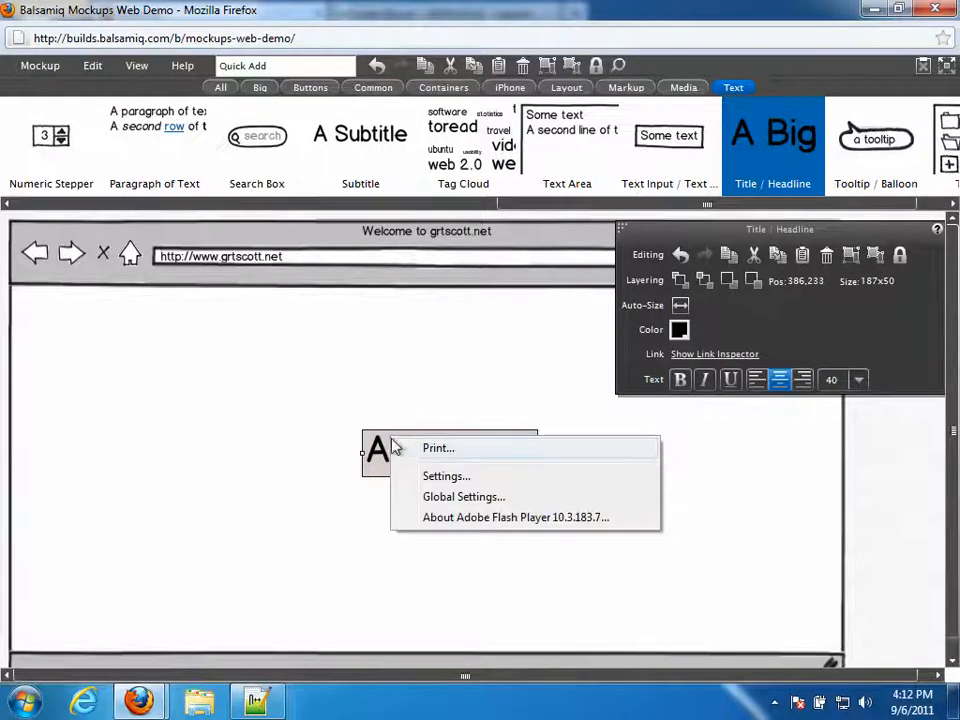
click(383, 451)
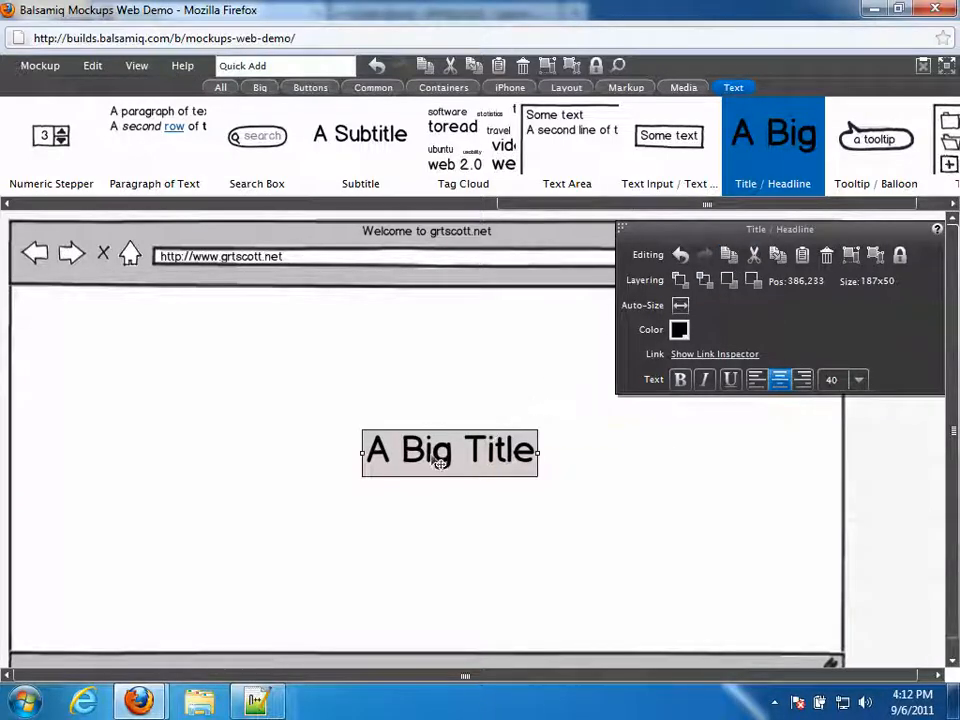
click(407, 516)
click(415, 455)
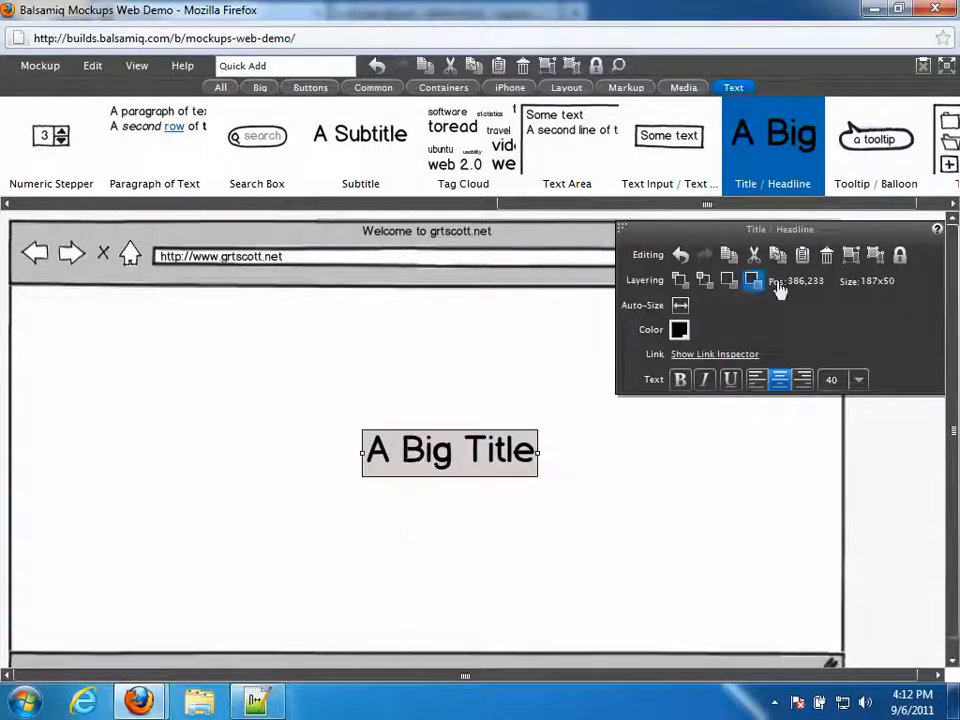
click(754, 257)
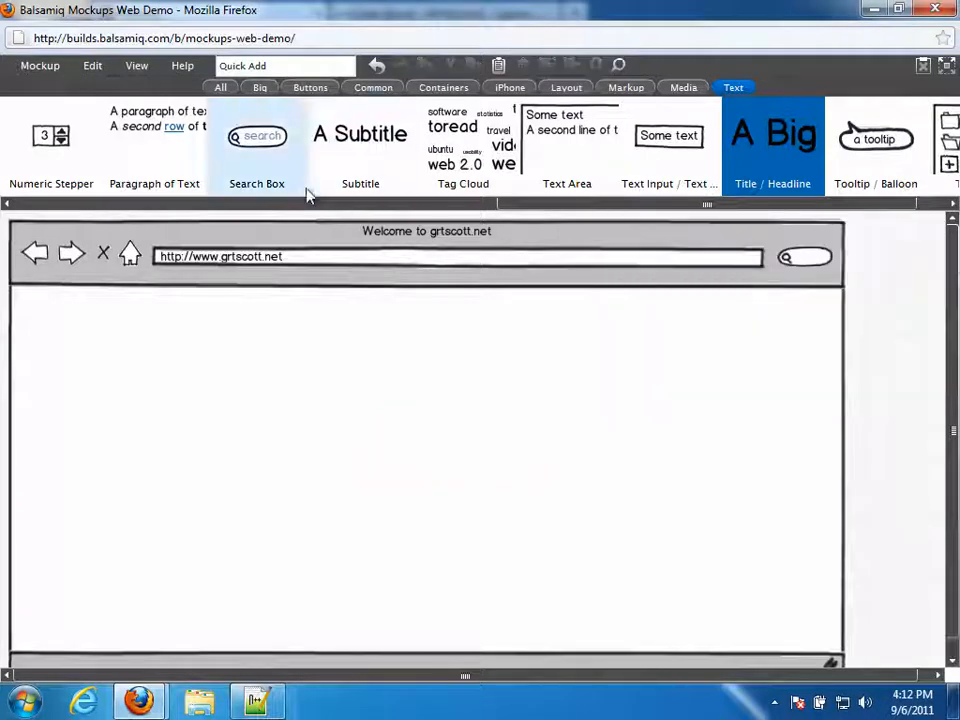
text(ti)
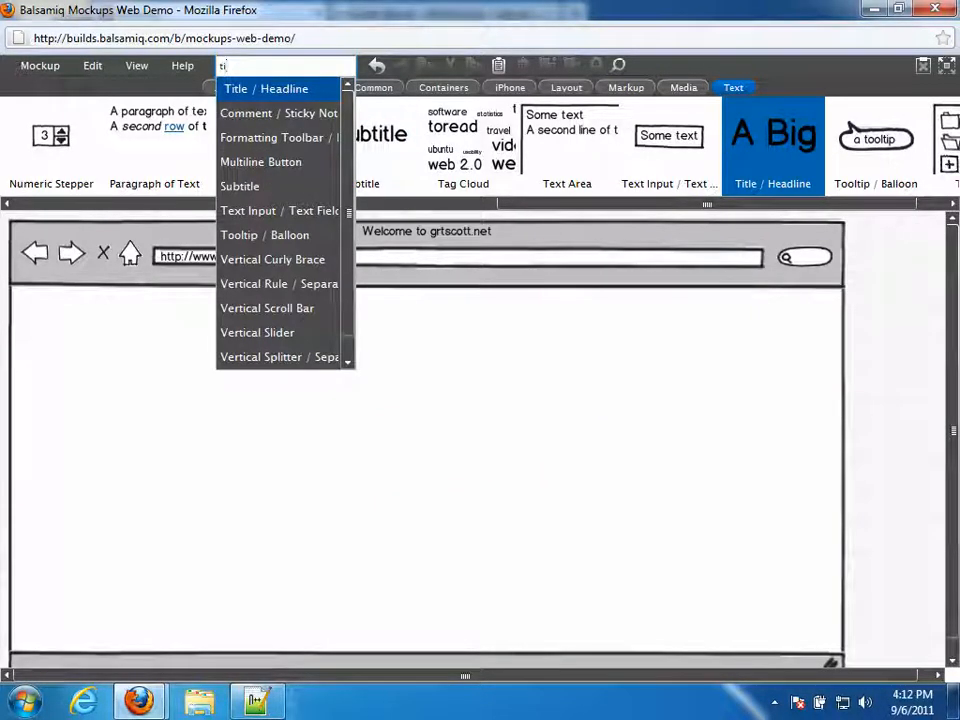
- Add a Title / Headline from the suggestions and move it below the address bar
click(253, 92)
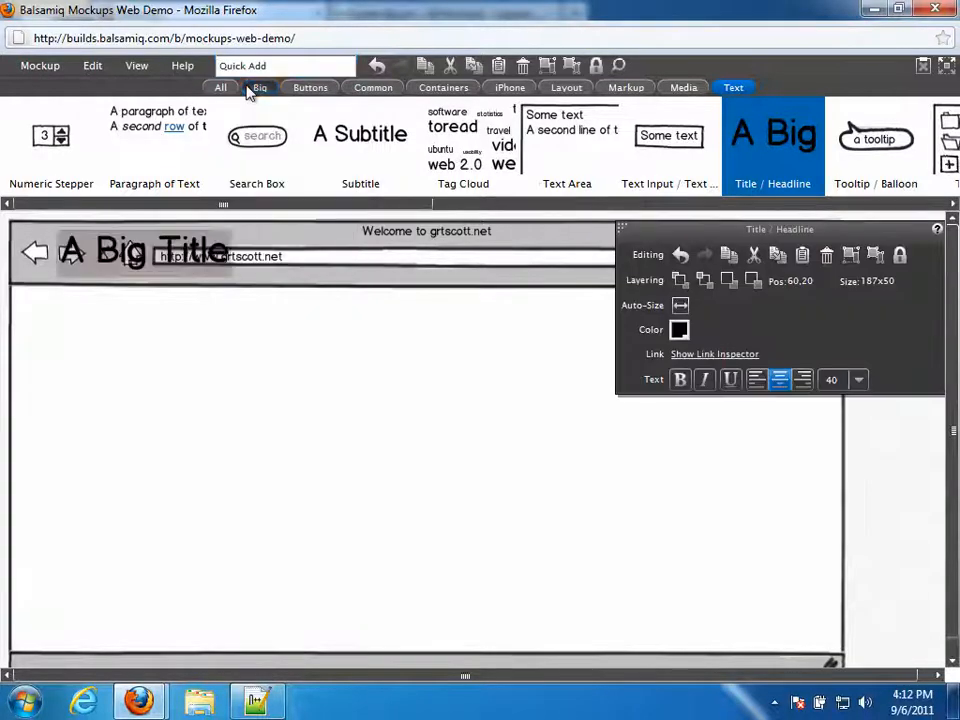
click(248, 90)
drag(111, 251, 75, 313)
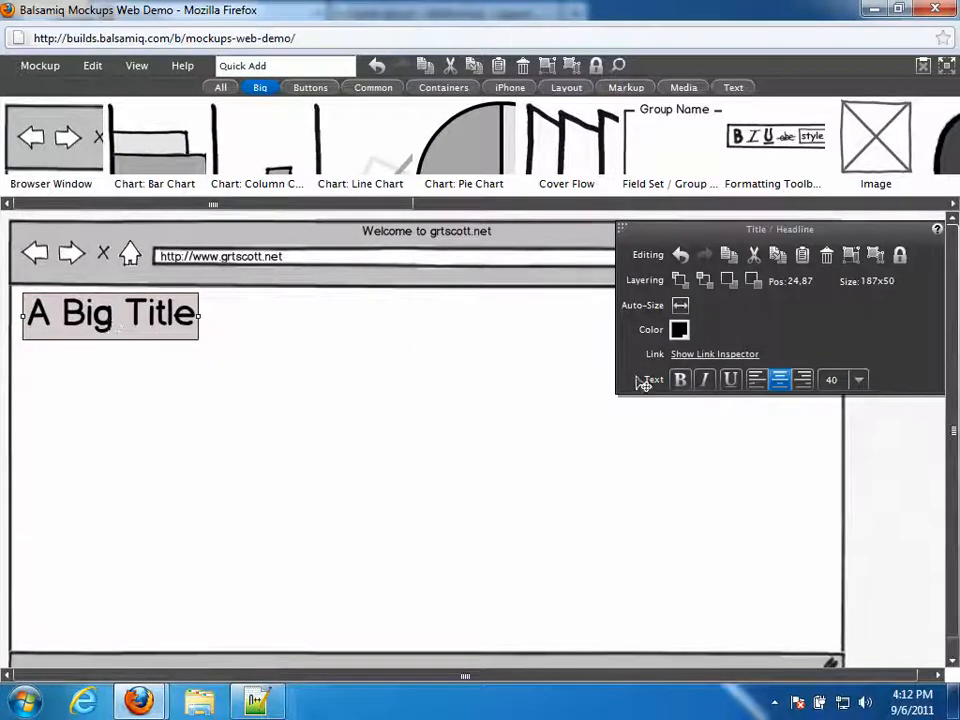
- Make the heading read 'Welcome to Grtscott.net', left-aligned and widened to fit one line
double_click(136, 326)
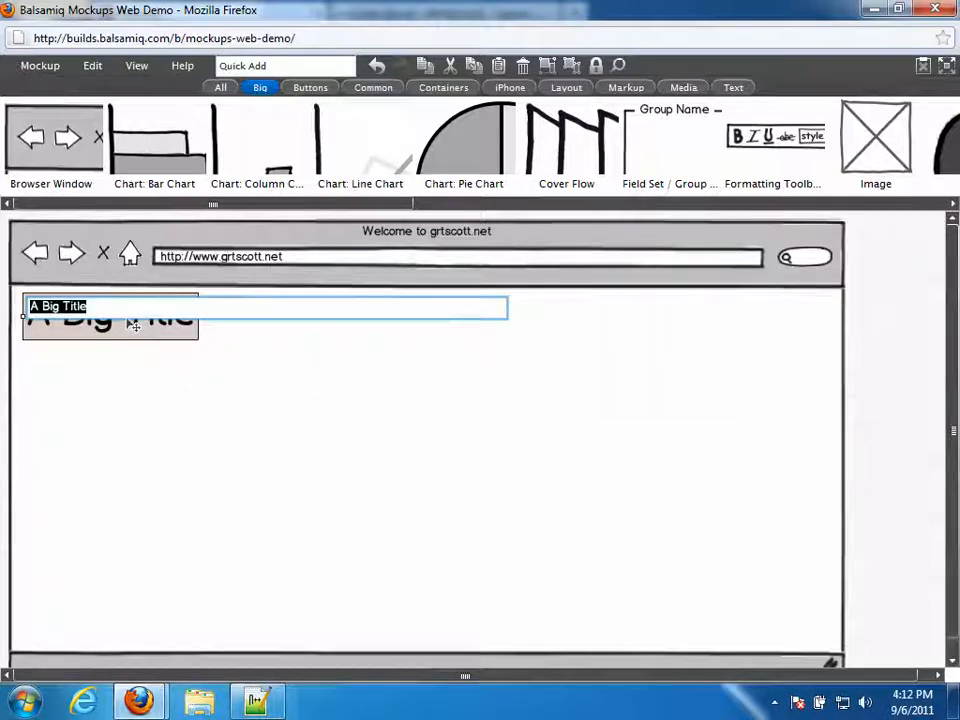
text(We)
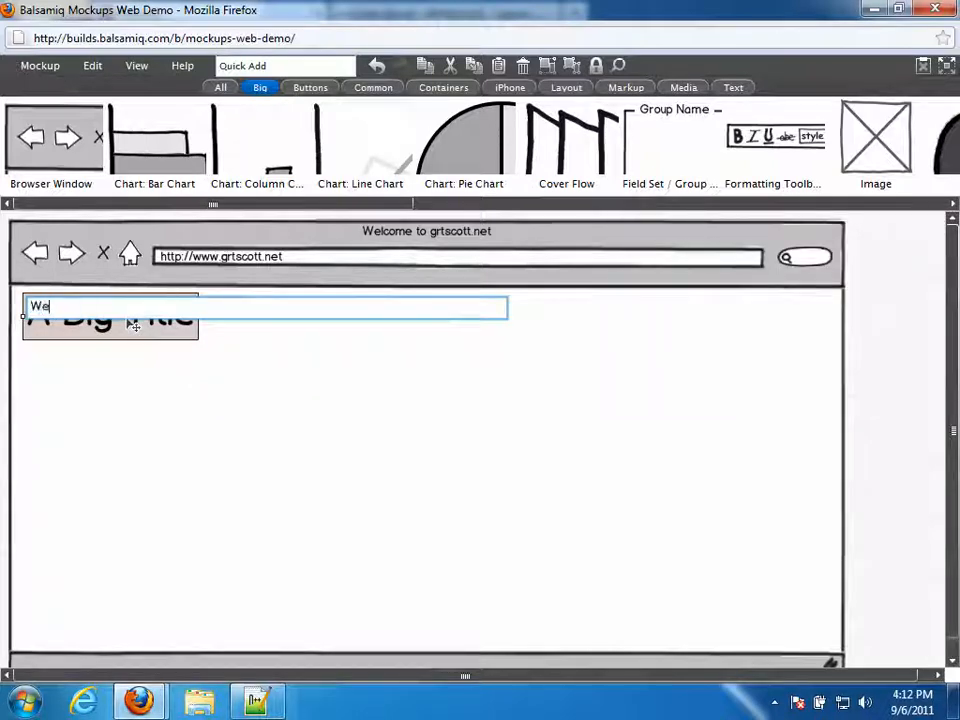
text(lcome to Grtscott.net)
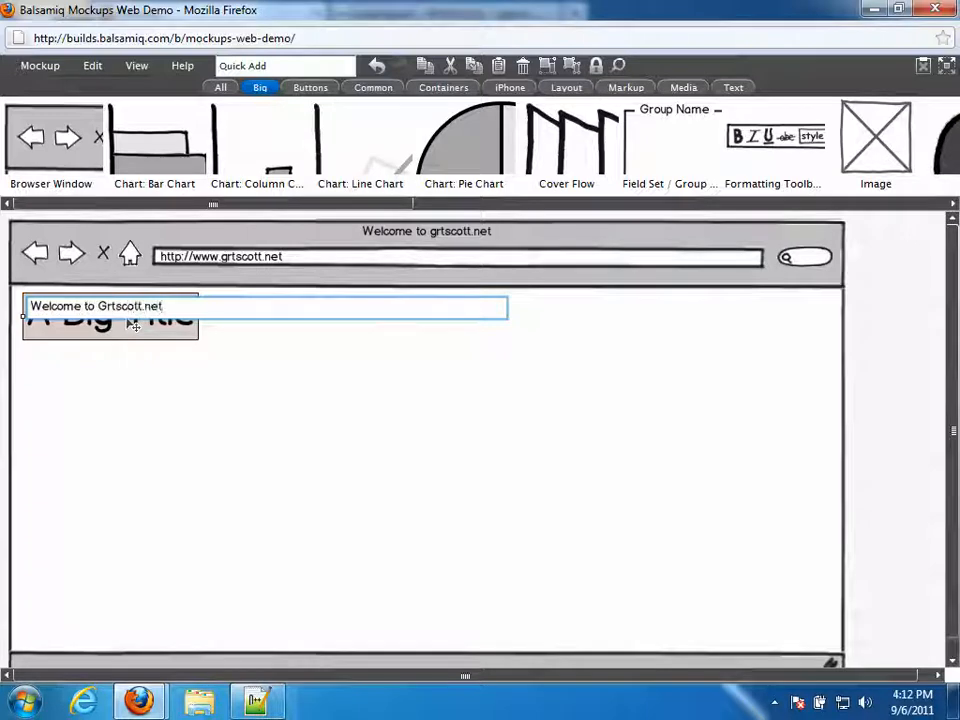
key(Return)
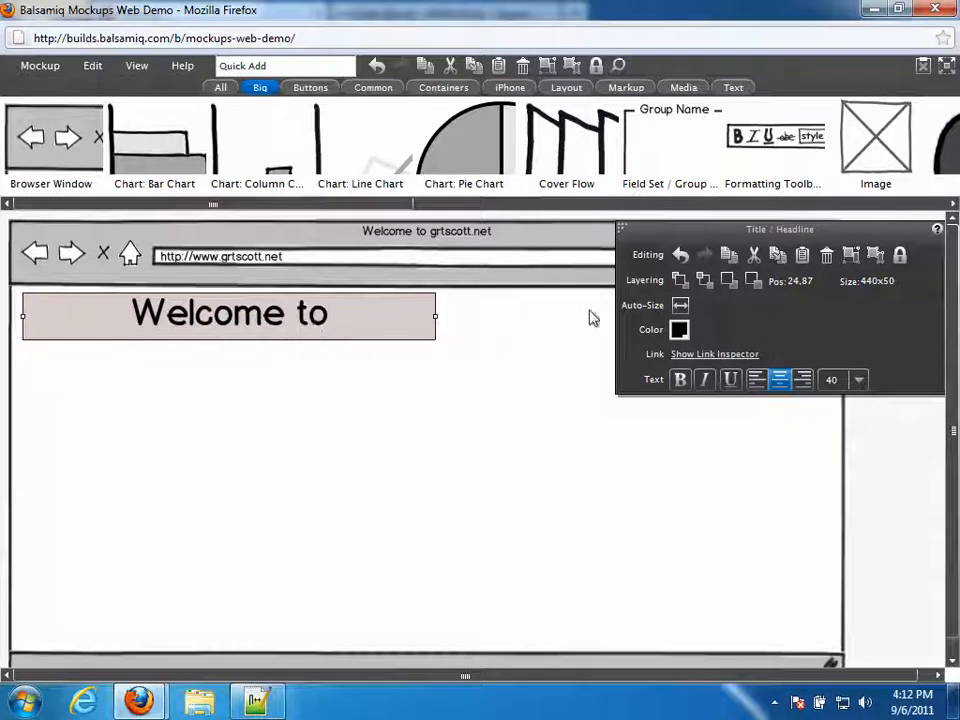
click(755, 384)
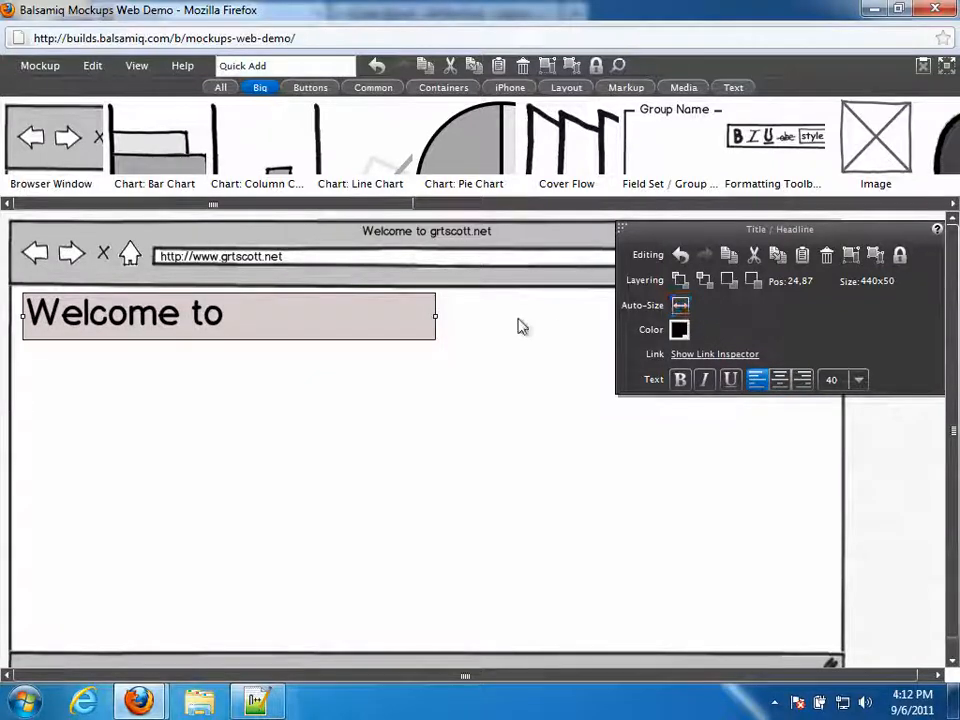
mouse_move(435, 315)
mouse_down()
mouse_move(476, 315)
mouse_move(446, 315)
mouse_move(454, 315)
mouse_up()
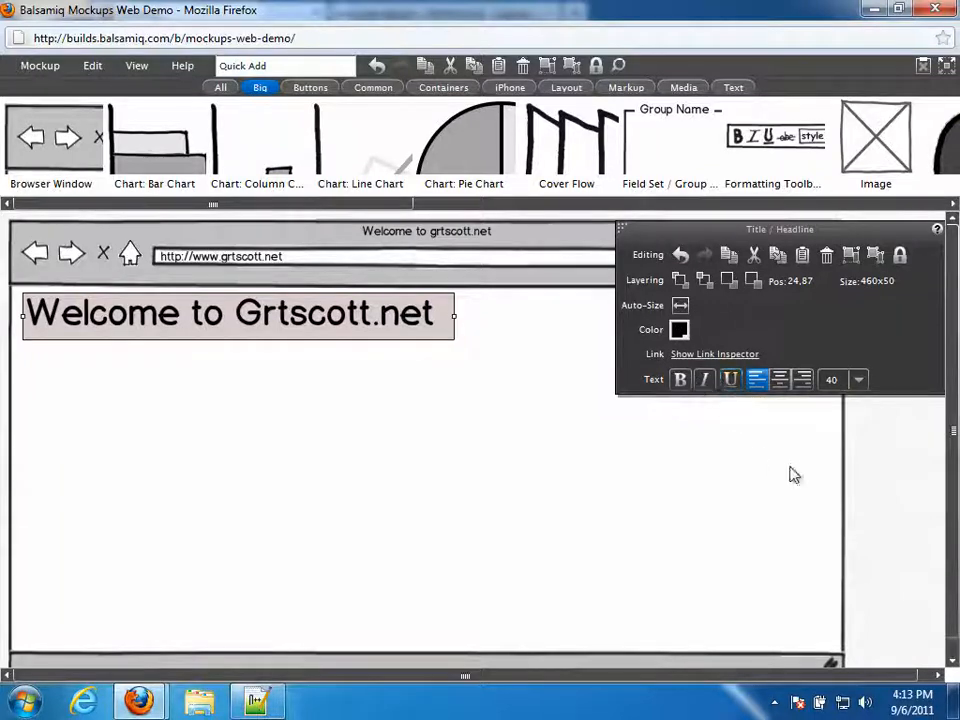
click(857, 448)
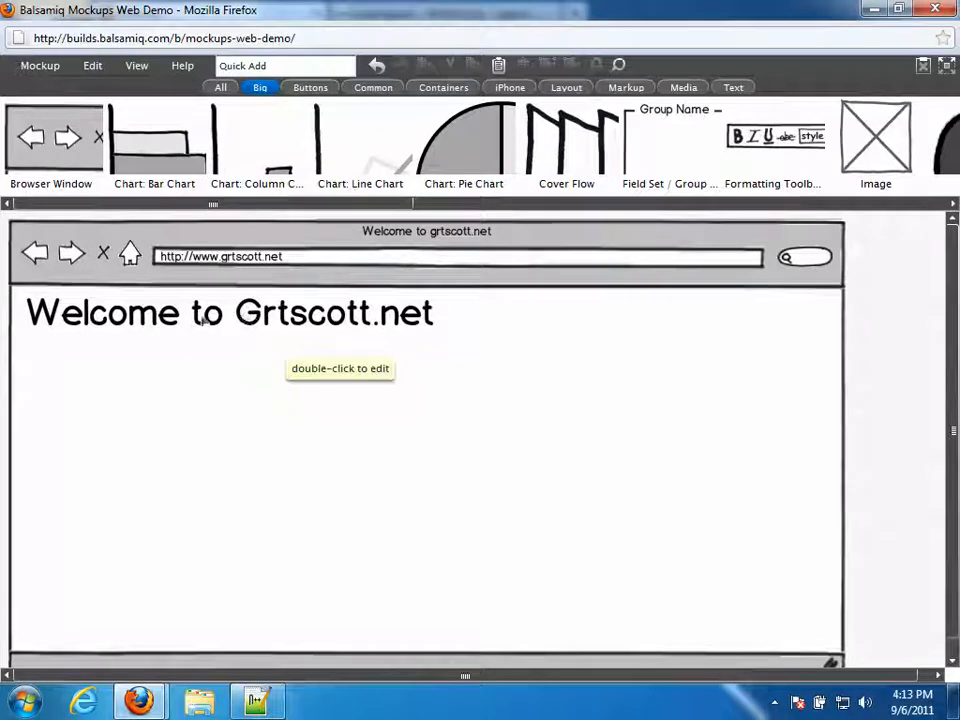
- Insert an Image placeholder under the heading via 'im' Quick Add and enlarge it to 132x119
click(282, 66)
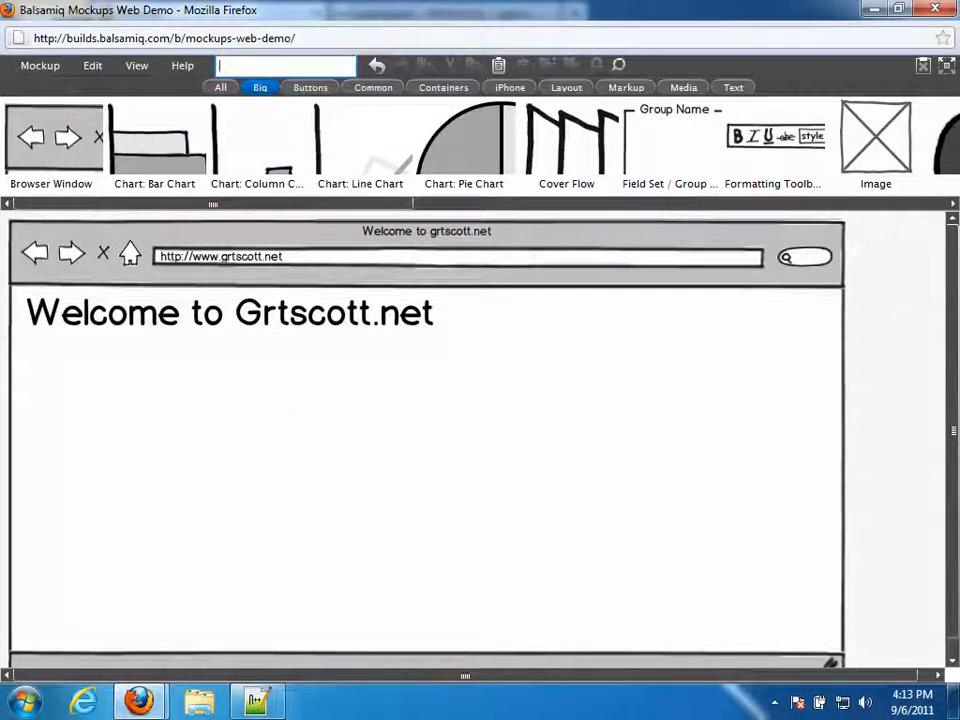
text(im)
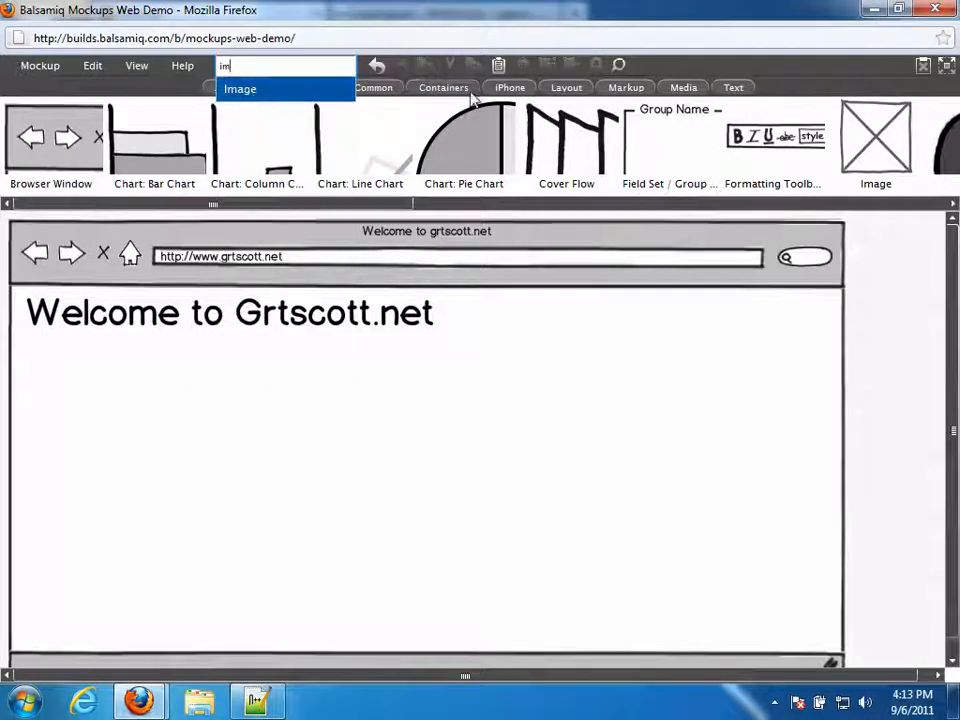
click(690, 88)
drag(477, 143, 30, 350)
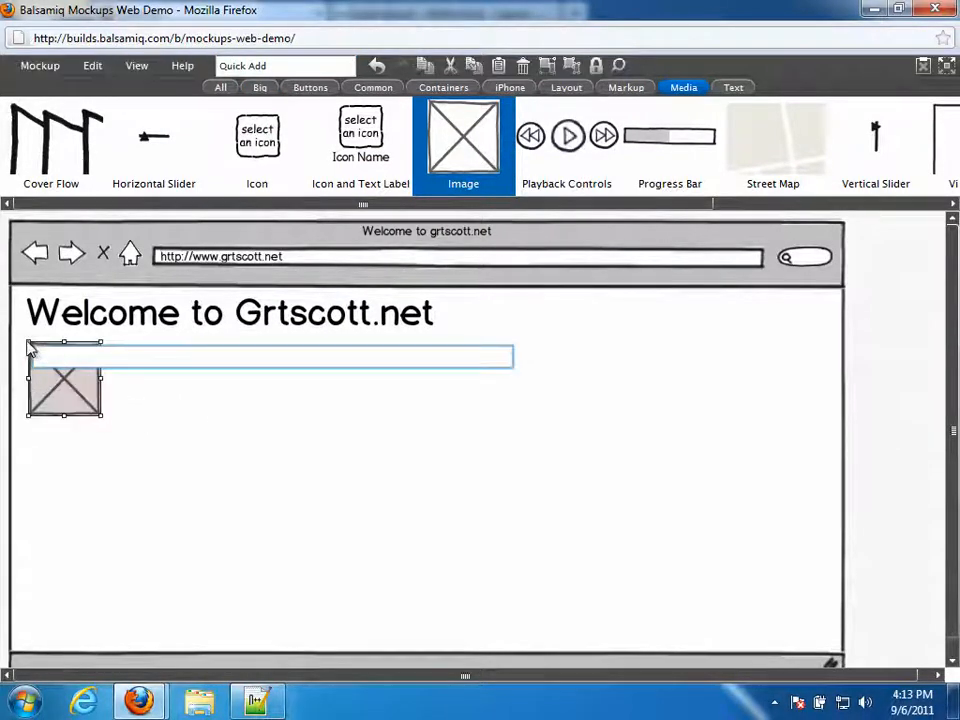
click(126, 426)
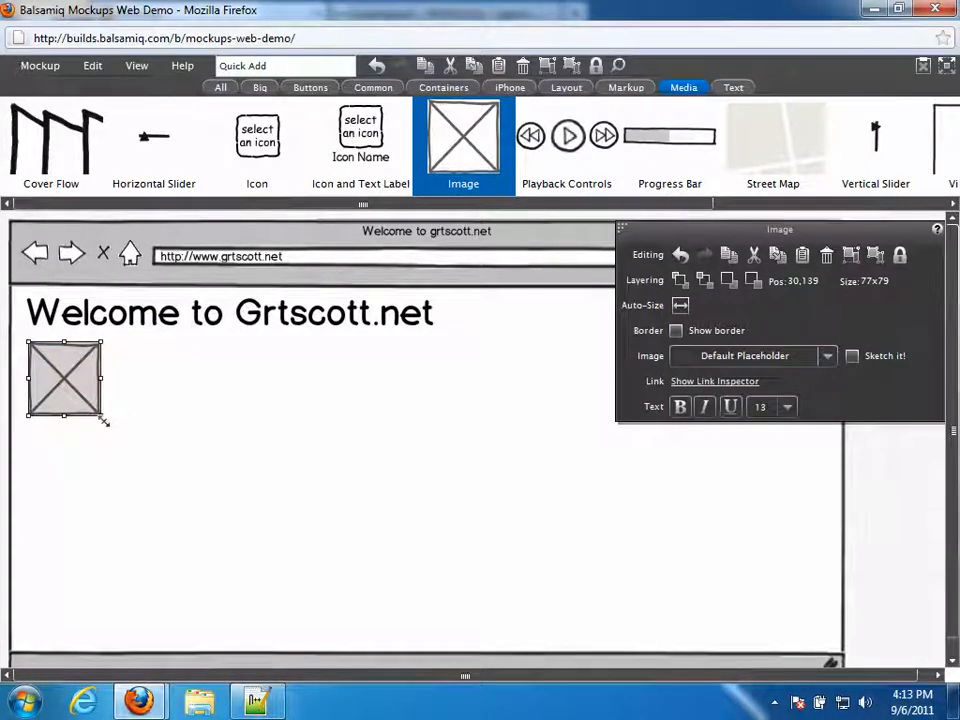
drag(101, 420, 145, 443)
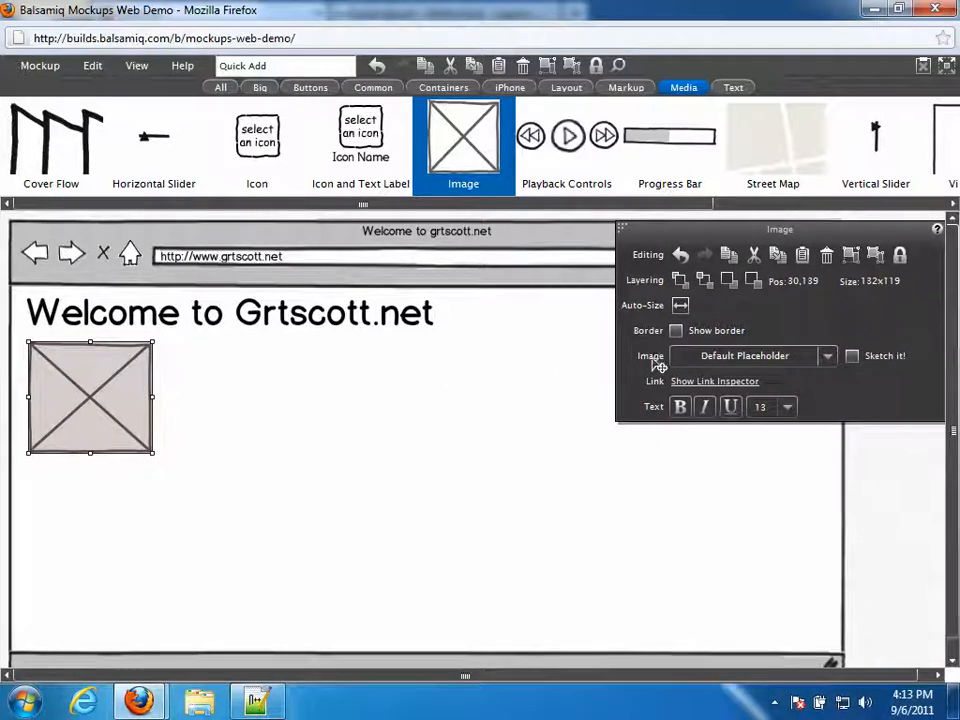
click(830, 362)
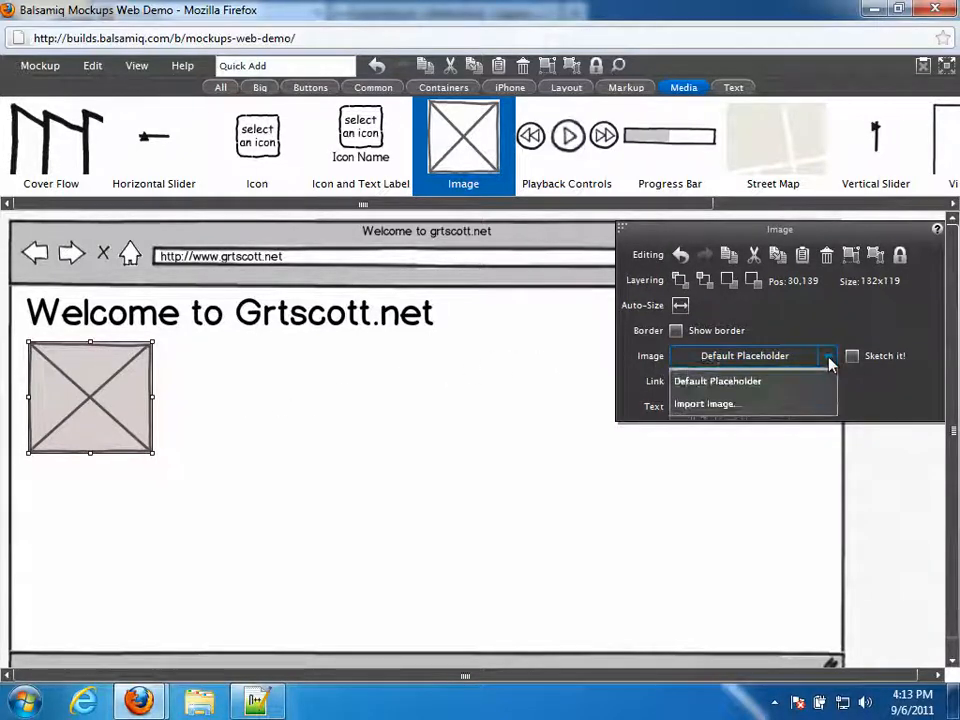
- Import the Flickr 'apple computer' photo of three people with laptops, sketched, into the placeholder
click(715, 407)
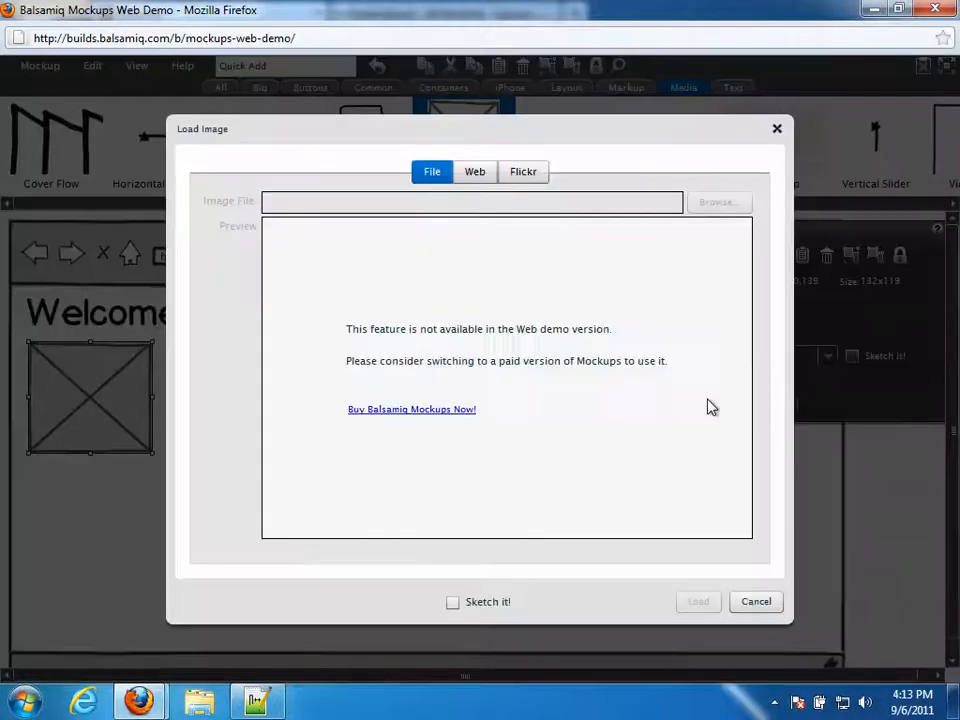
click(523, 171)
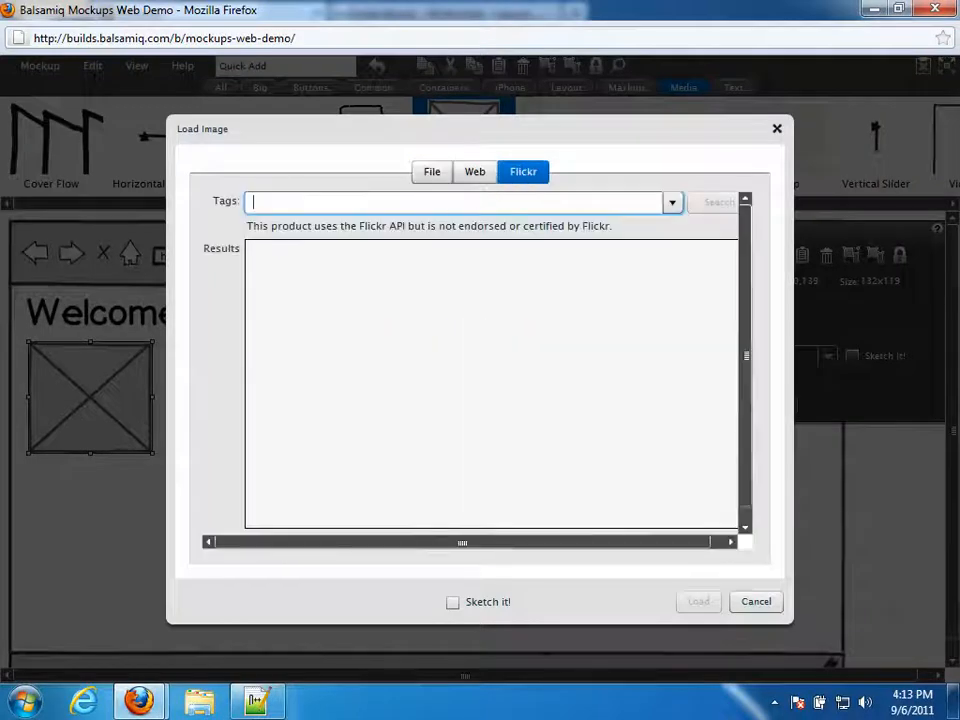
text(apple)
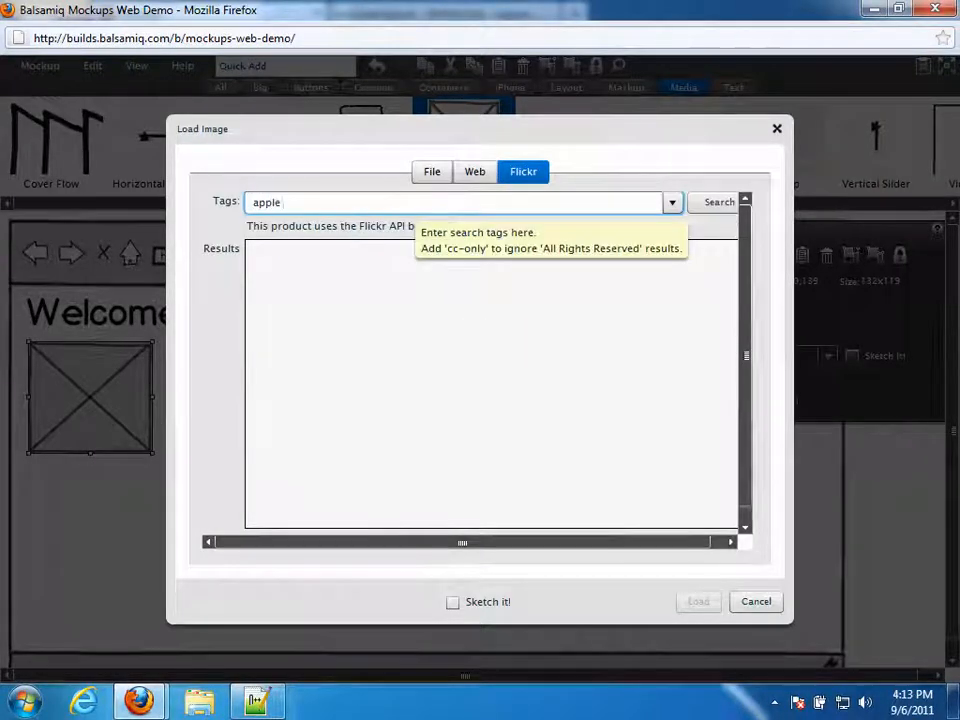
text( computer)
key(Return)
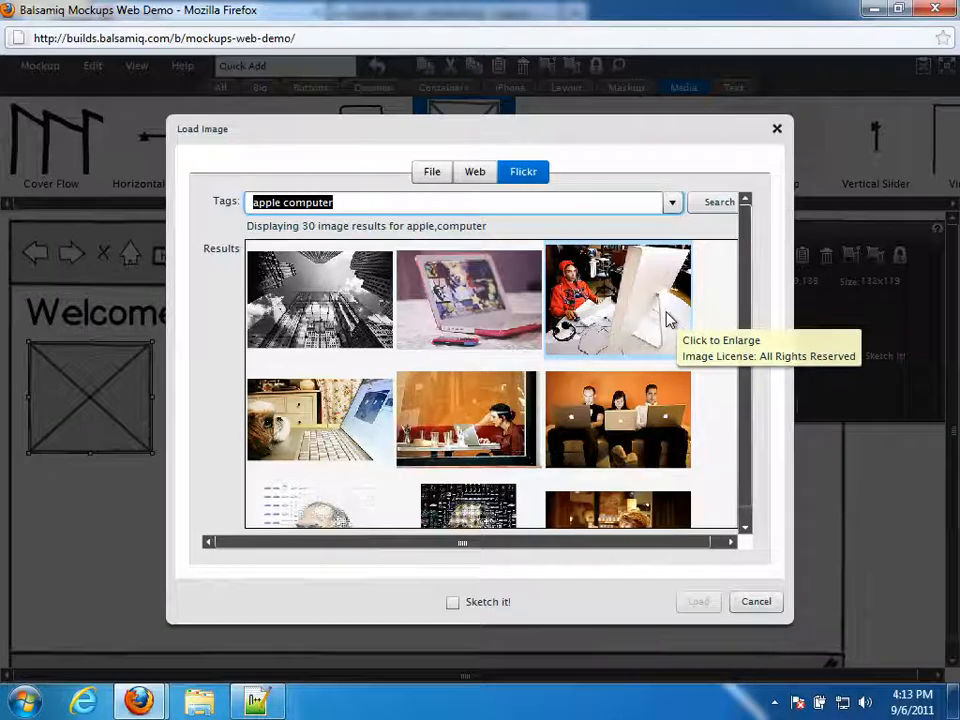
click(614, 410)
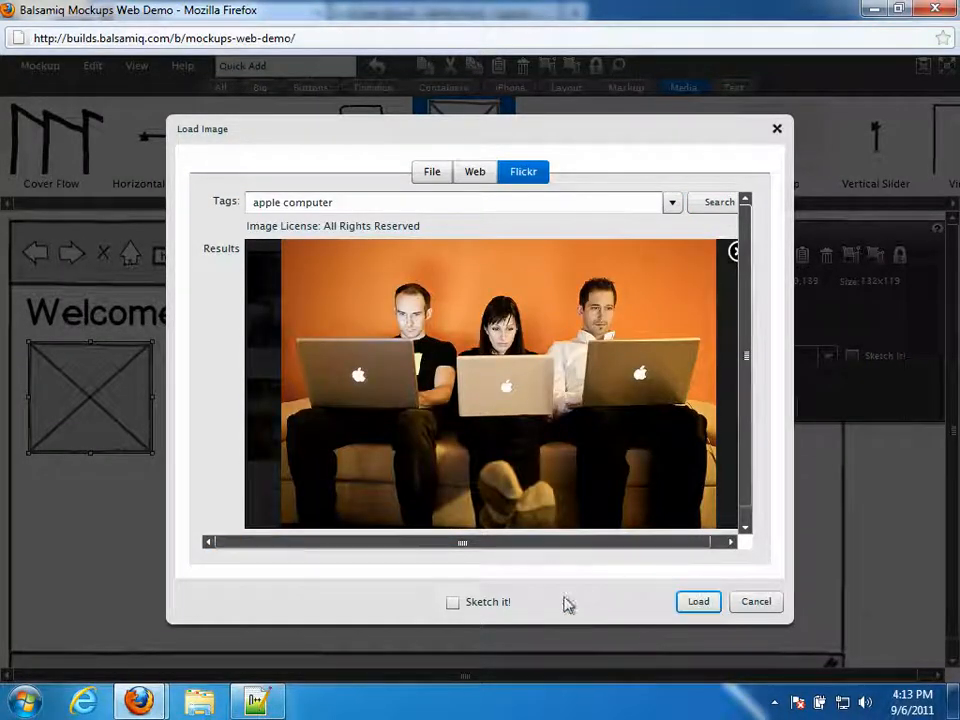
click(452, 602)
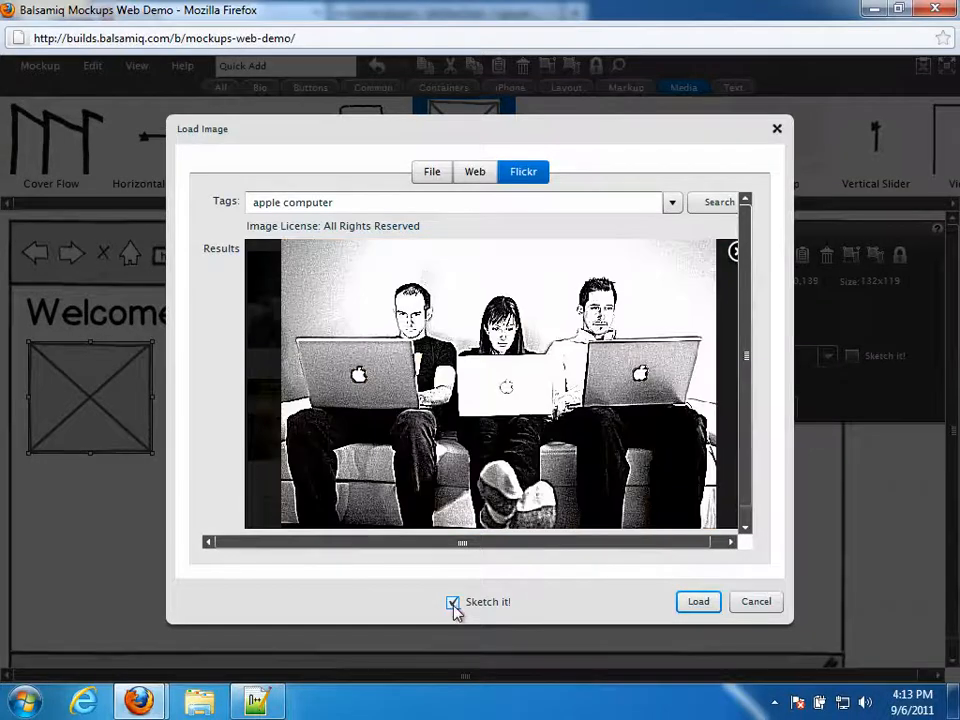
click(695, 605)
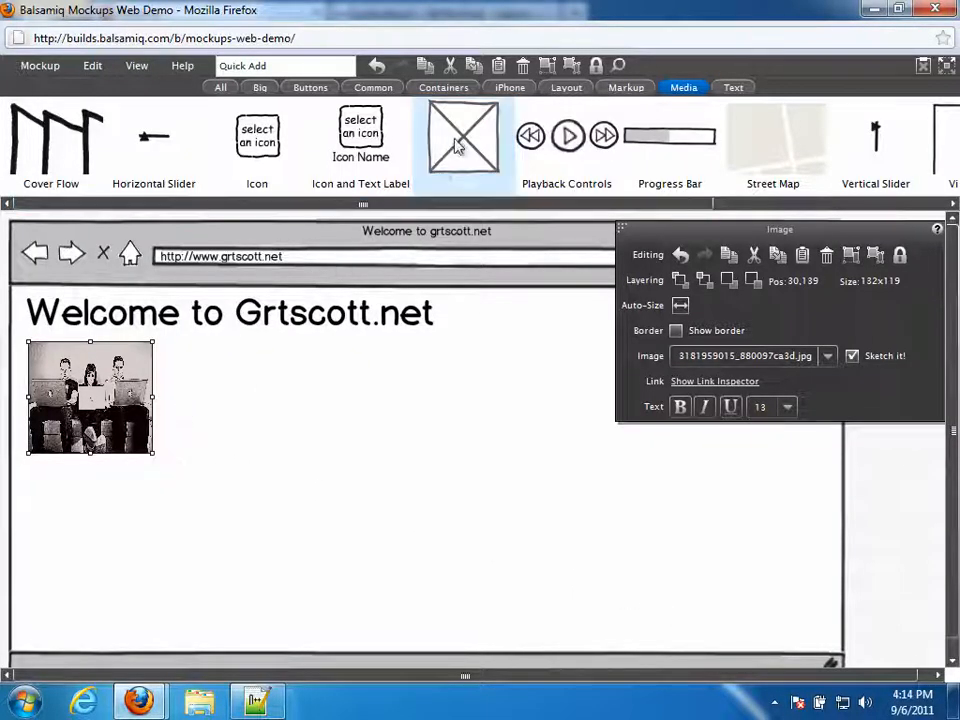
- Delete an accidentally added image placeholder and widen the sketched photo slightly
drag(446, 146, 259, 423)
key(Return)
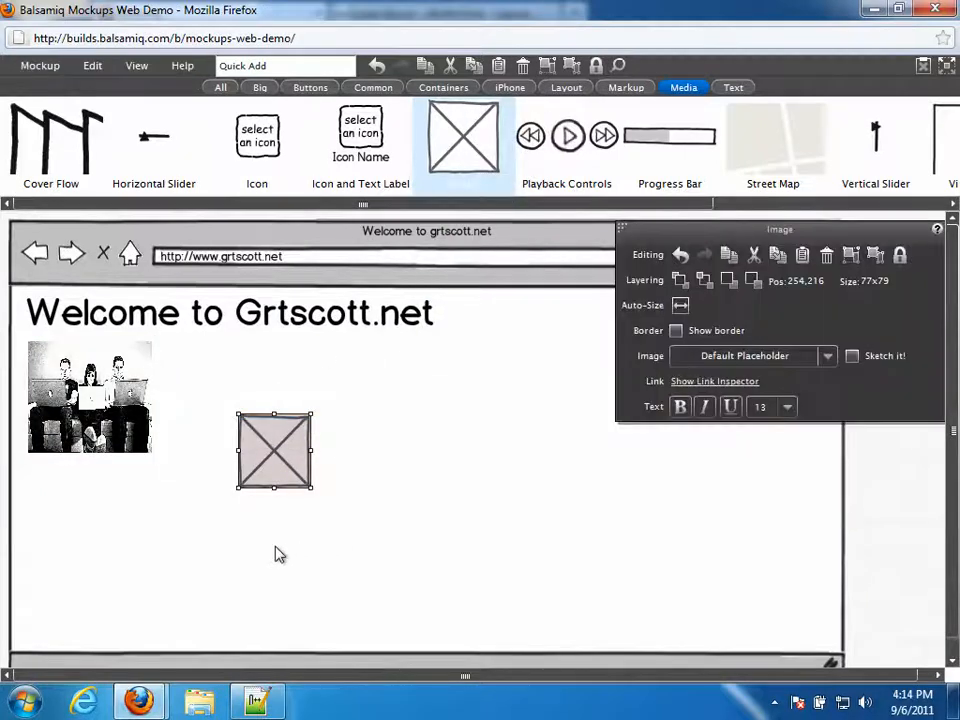
right_click(285, 456)
click(289, 447)
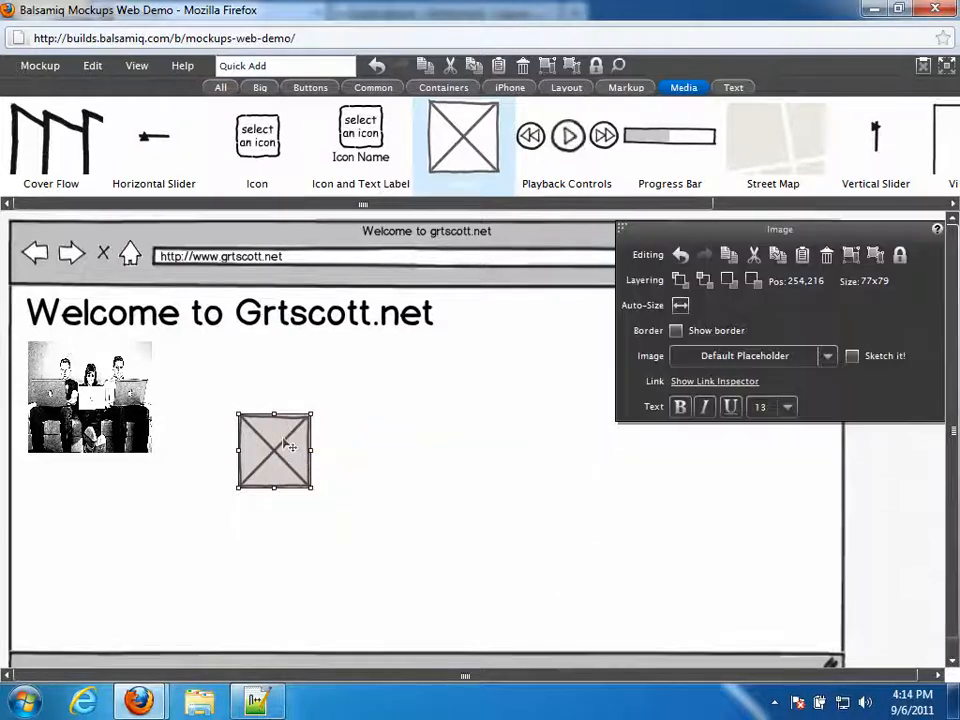
key(Delete)
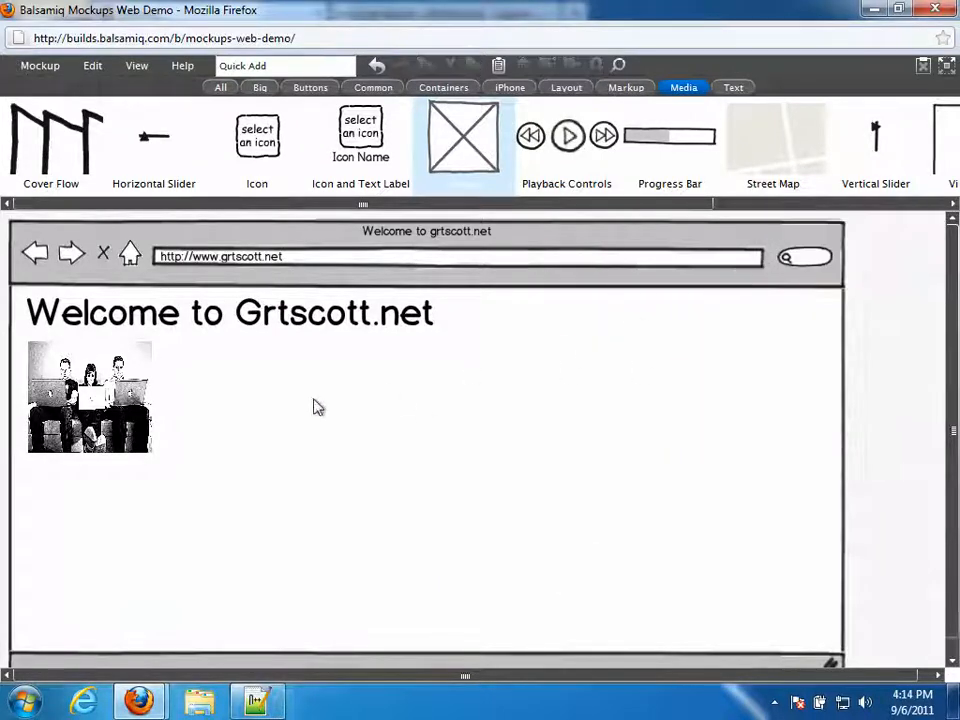
click(142, 421)
drag(152, 455, 192, 451)
click(230, 444)
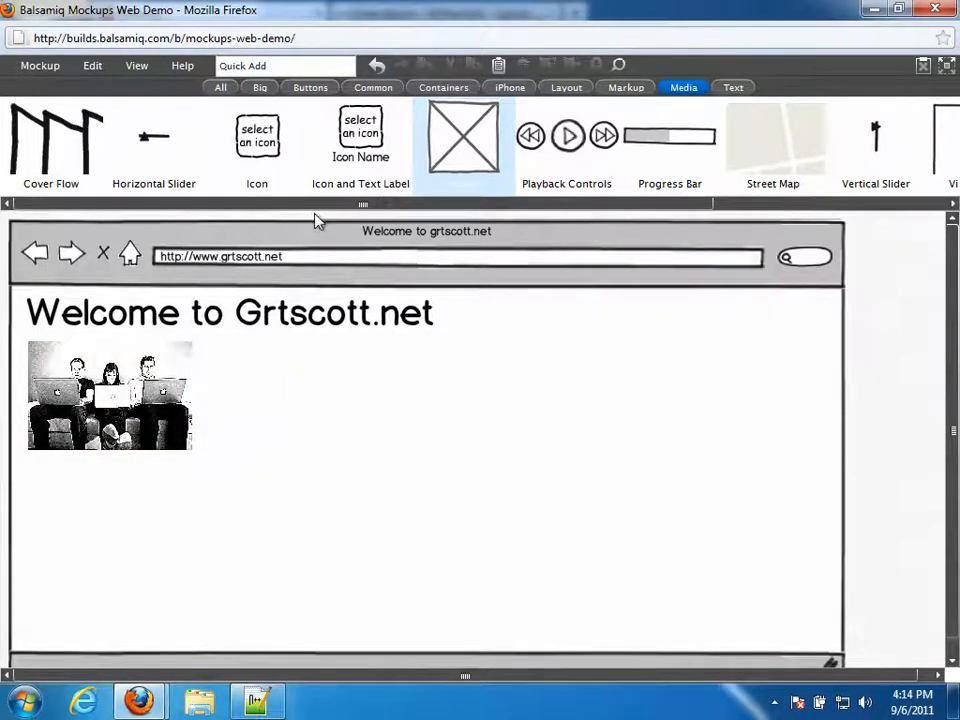
click(243, 67)
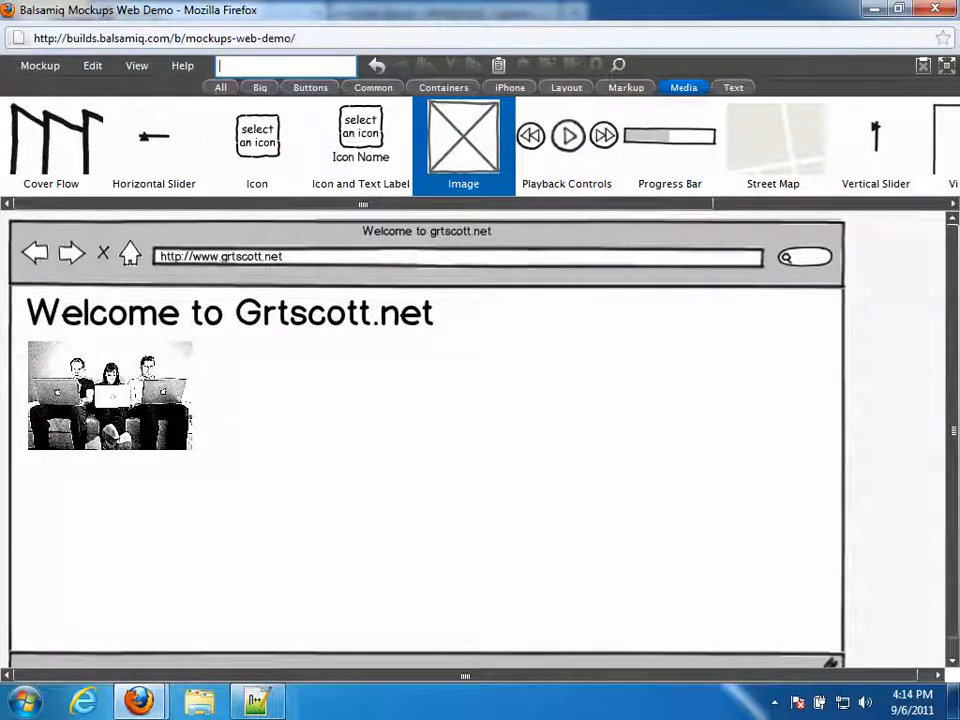
- Insert a new headline via Quick Add and move it below the photo
text(tit)
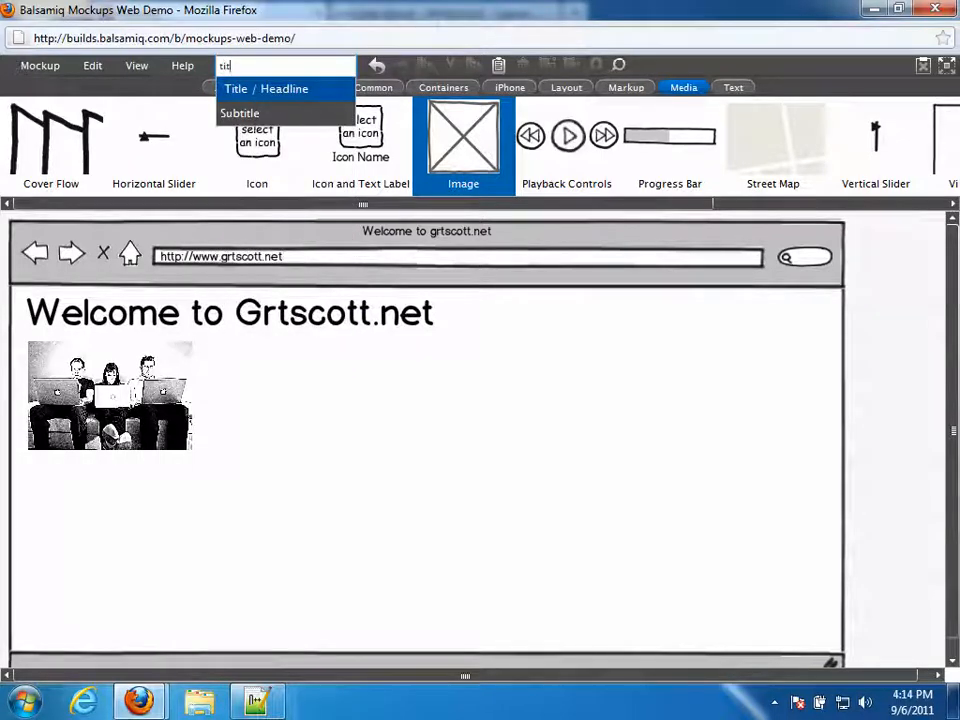
drag(231, 66, 208, 62)
text(he)
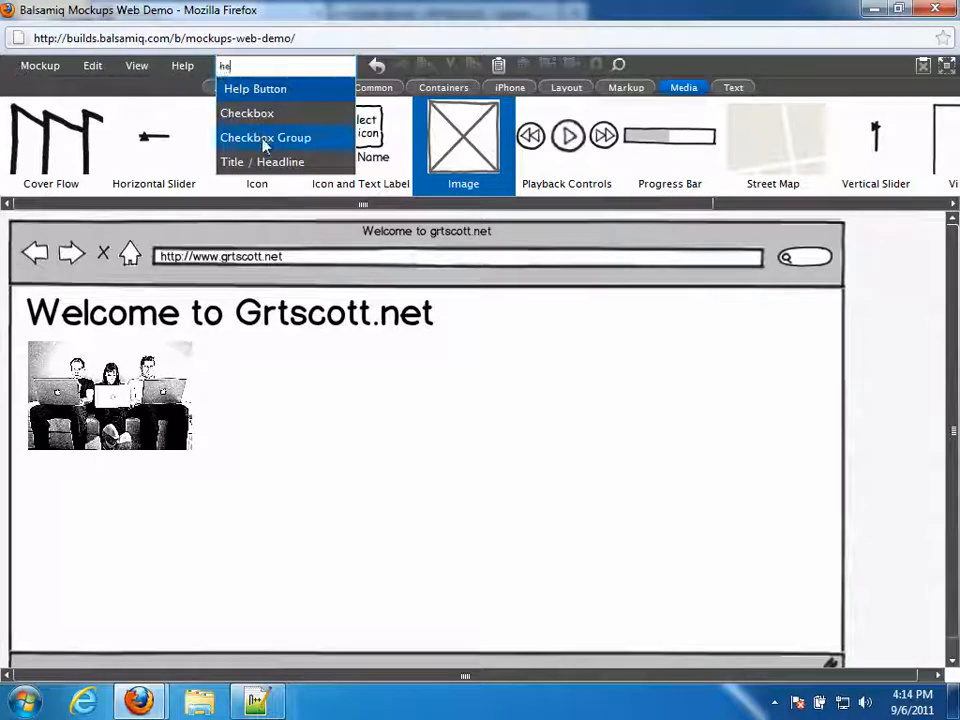
click(287, 170)
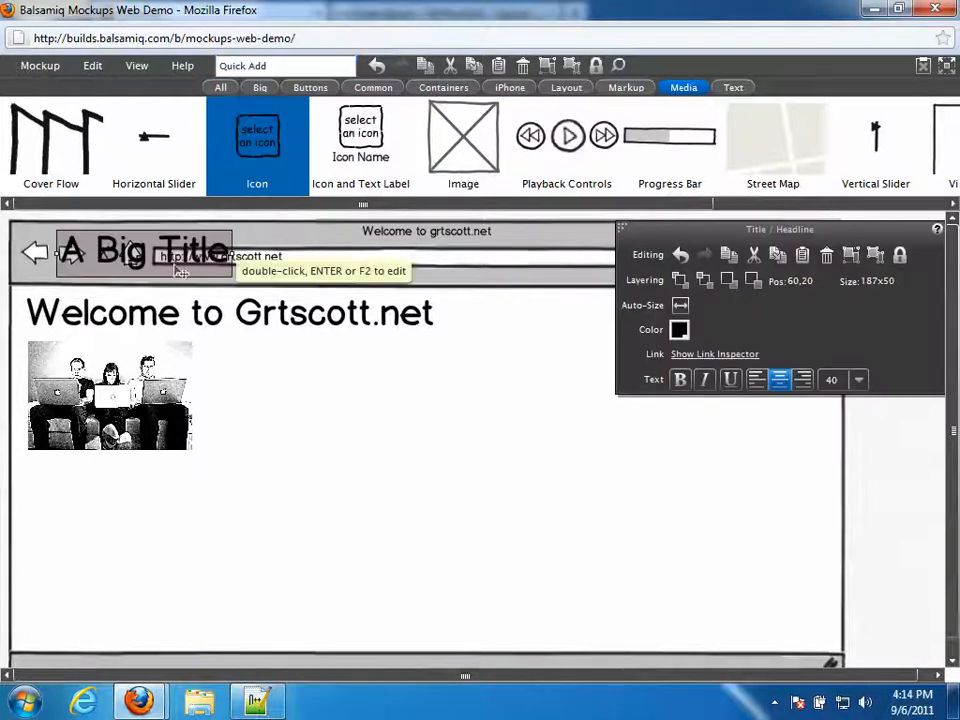
drag(133, 262, 138, 493)
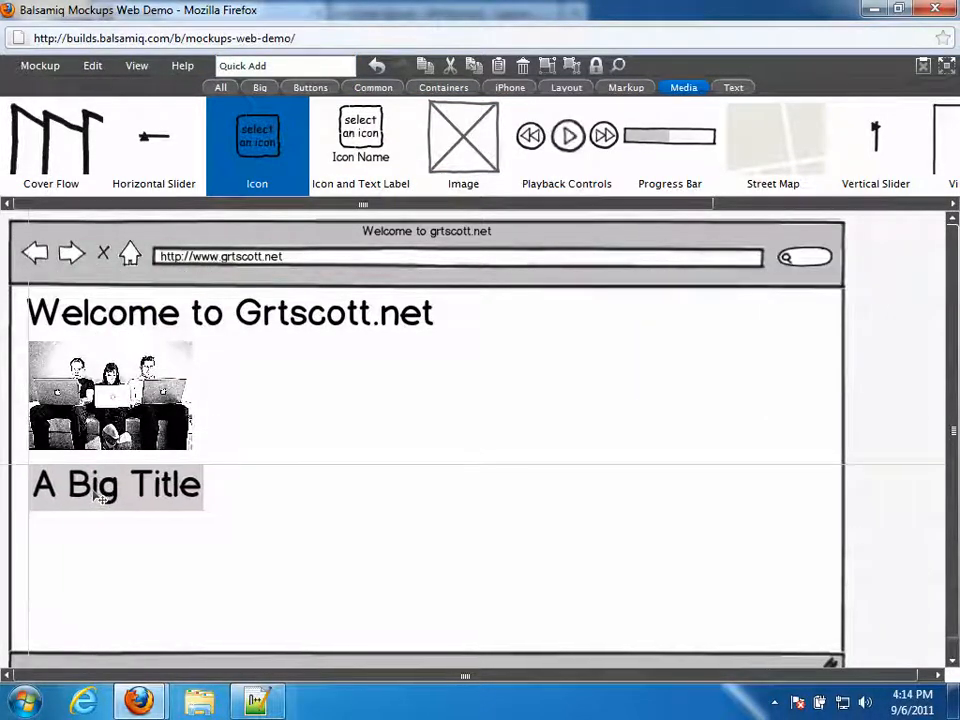
- Change the headline text to 'This is a H2 tag' with font size 24
double_click(141, 490)
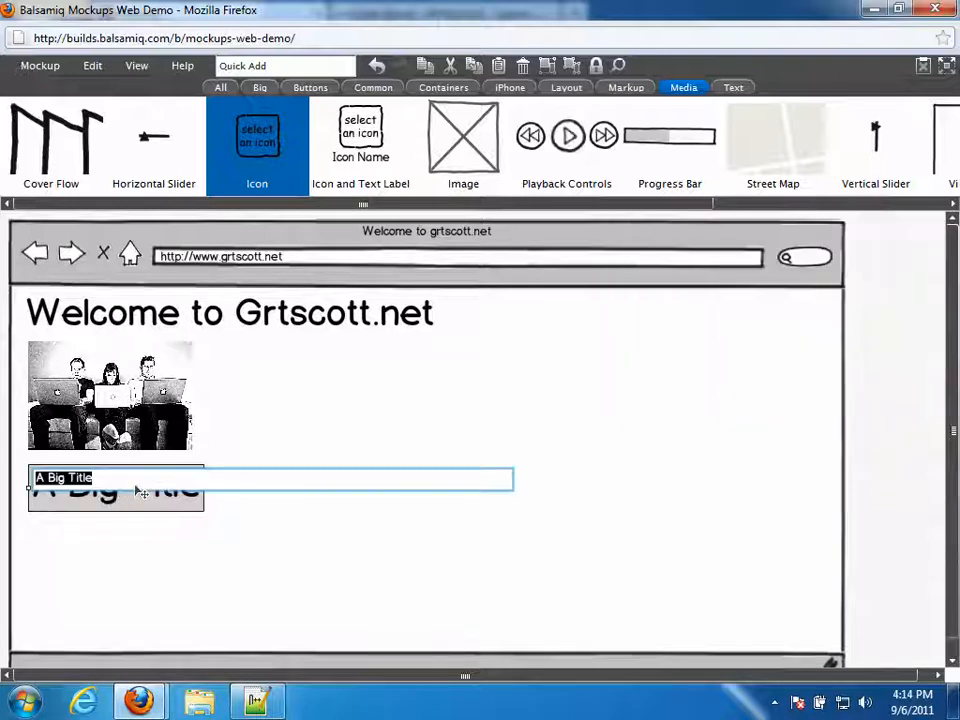
text(This is)
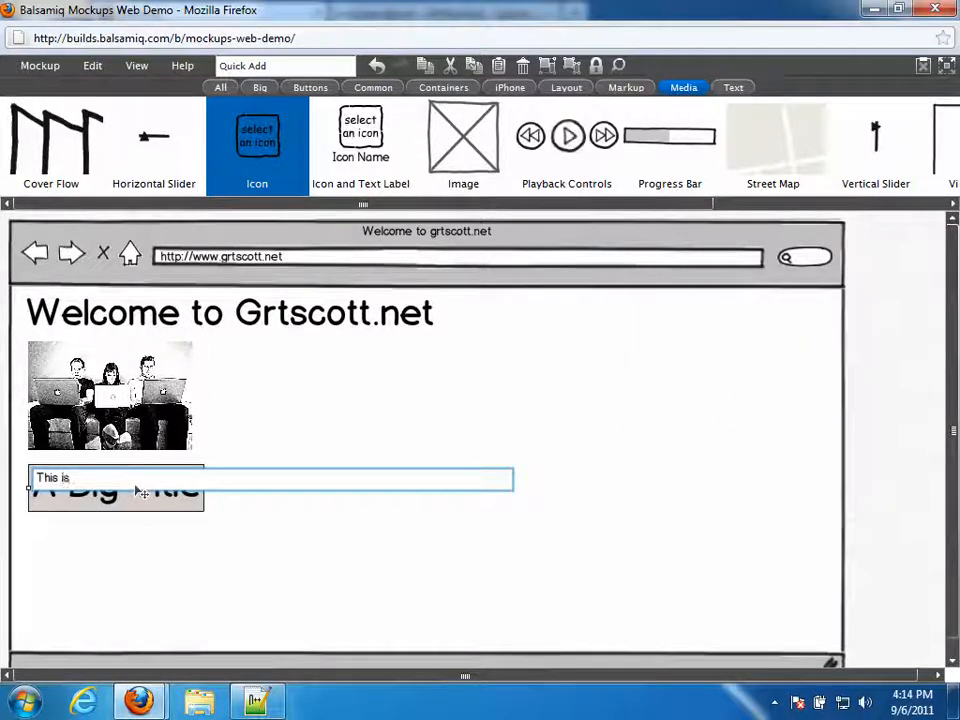
text( a H@)
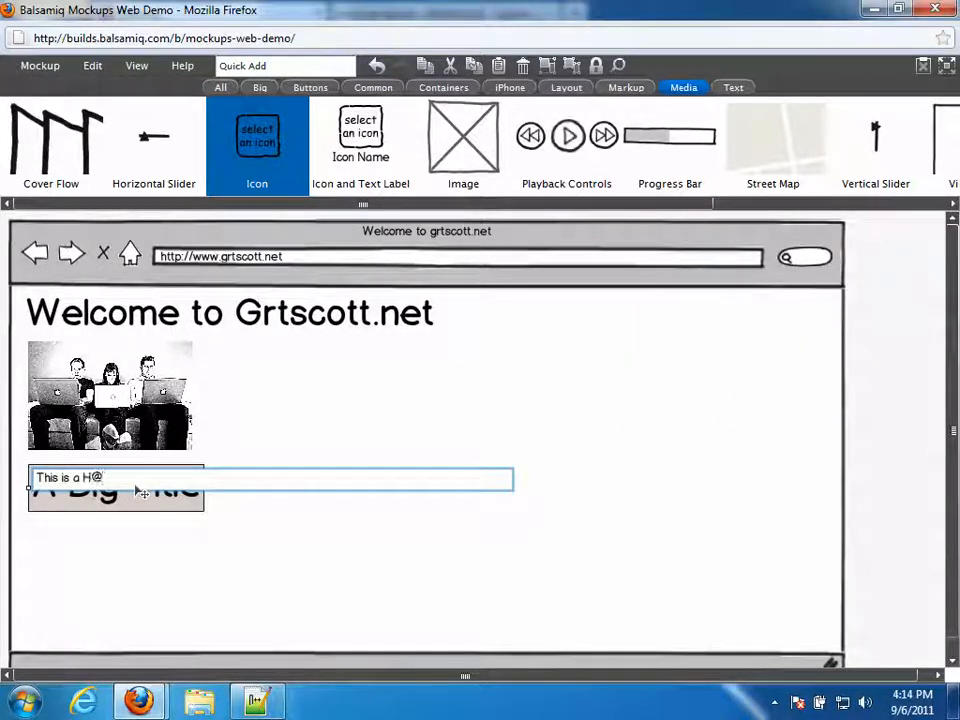
key(BackSpace)
text(2 tag)
key(Return)
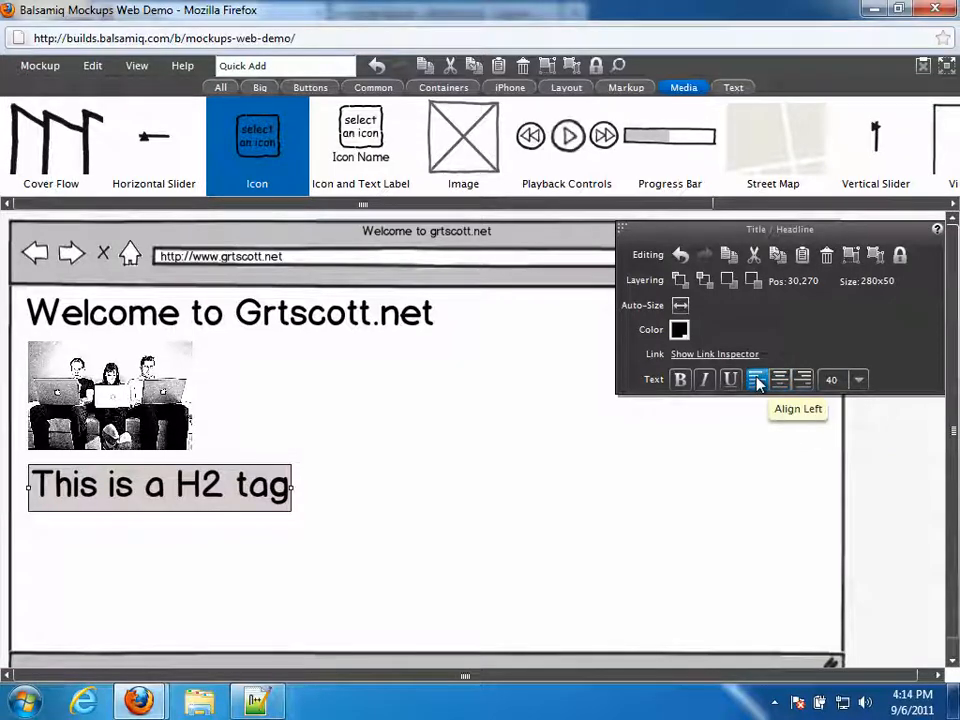
click(857, 381)
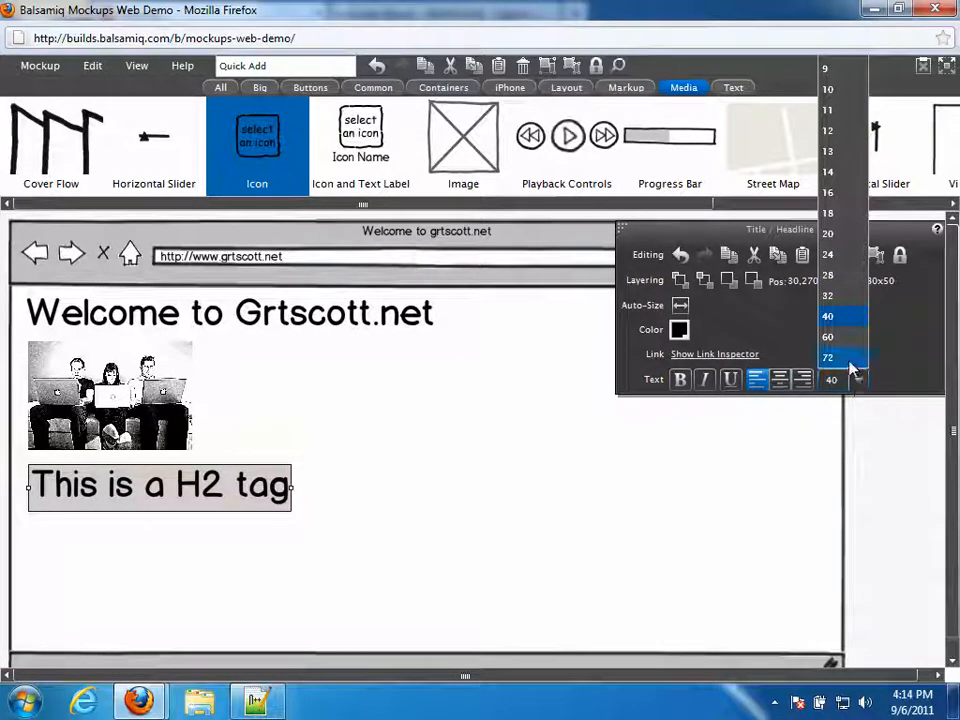
click(838, 254)
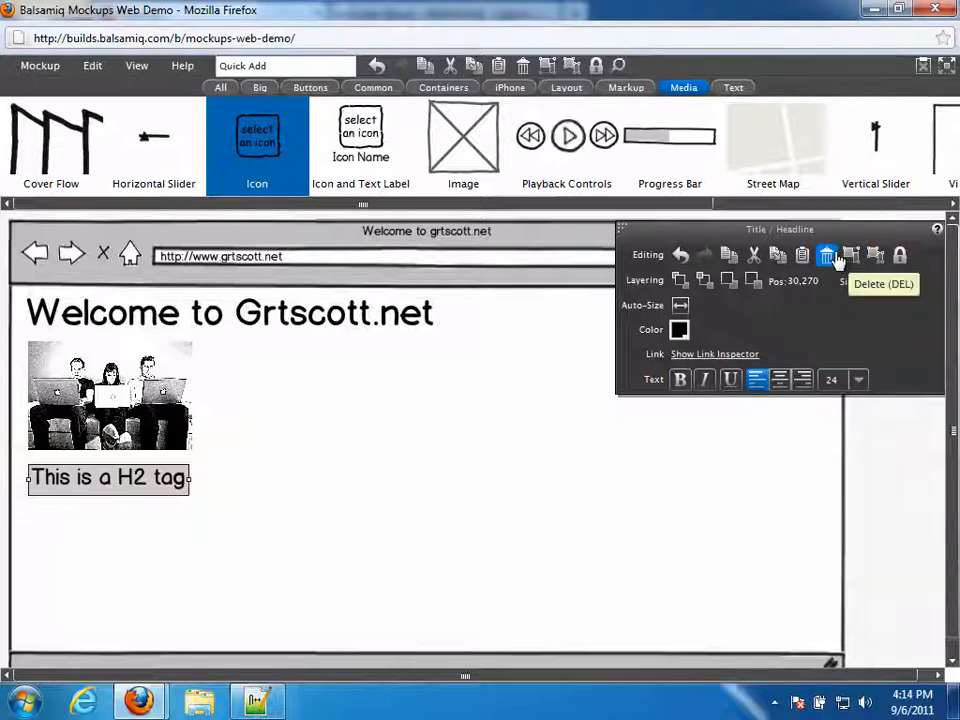
click(327, 517)
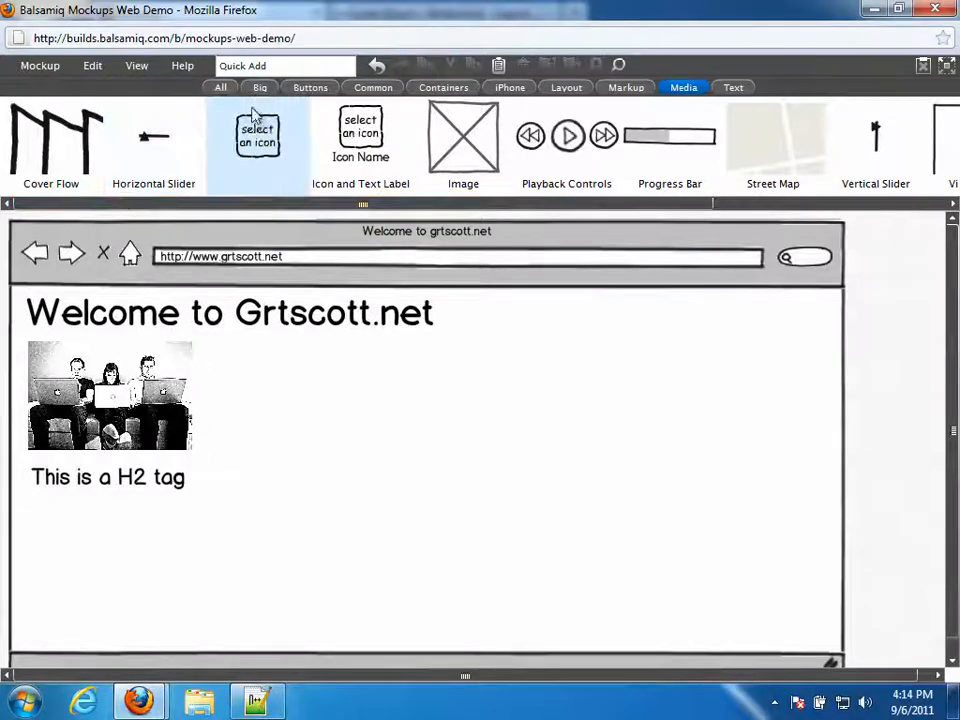
- Add a Paragraph of Text block via 'para' below the H2 heading, widened to 850x140
click(262, 66)
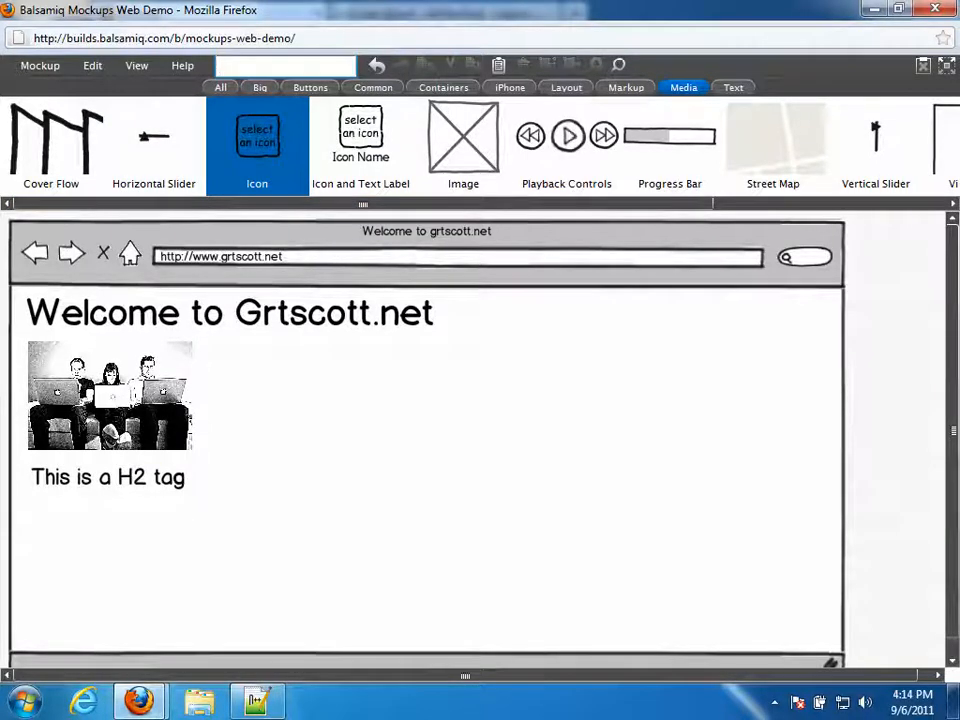
text(para)
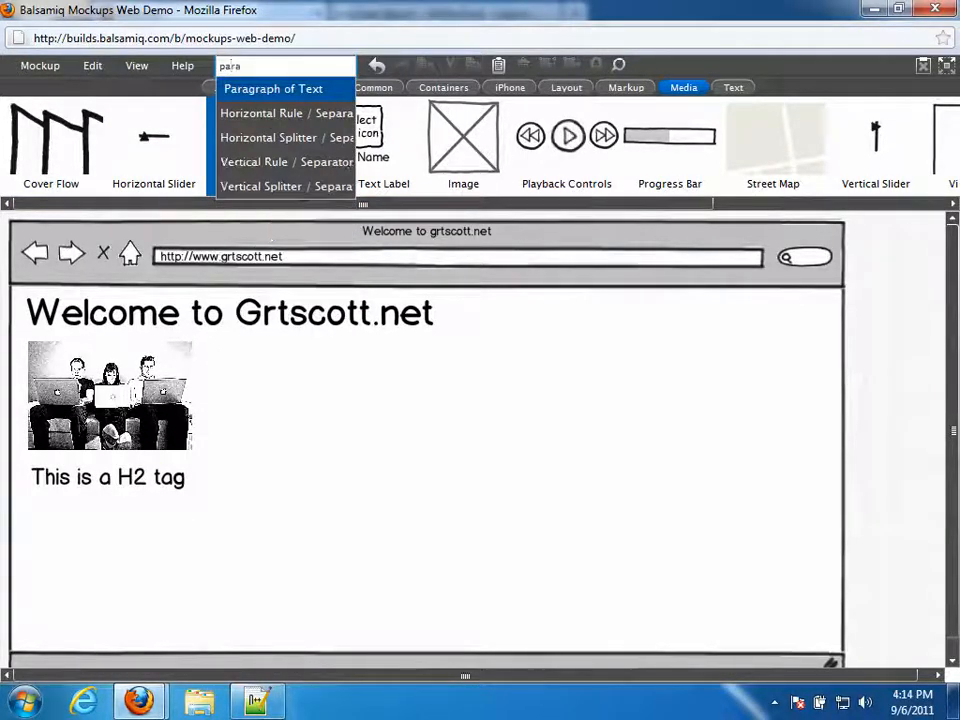
click(250, 92)
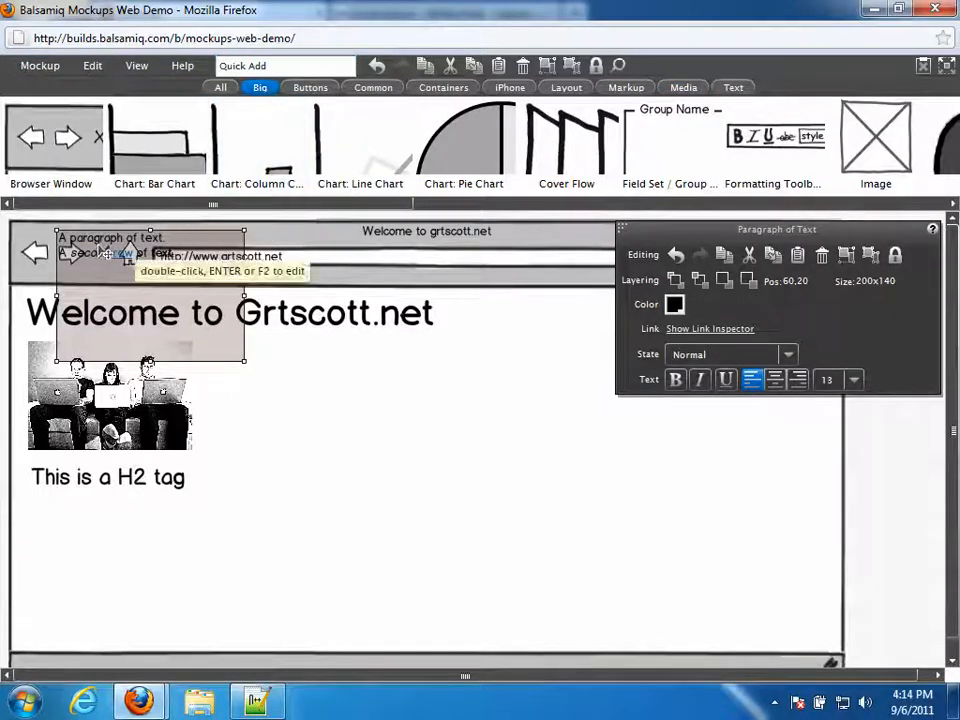
drag(107, 254, 73, 524)
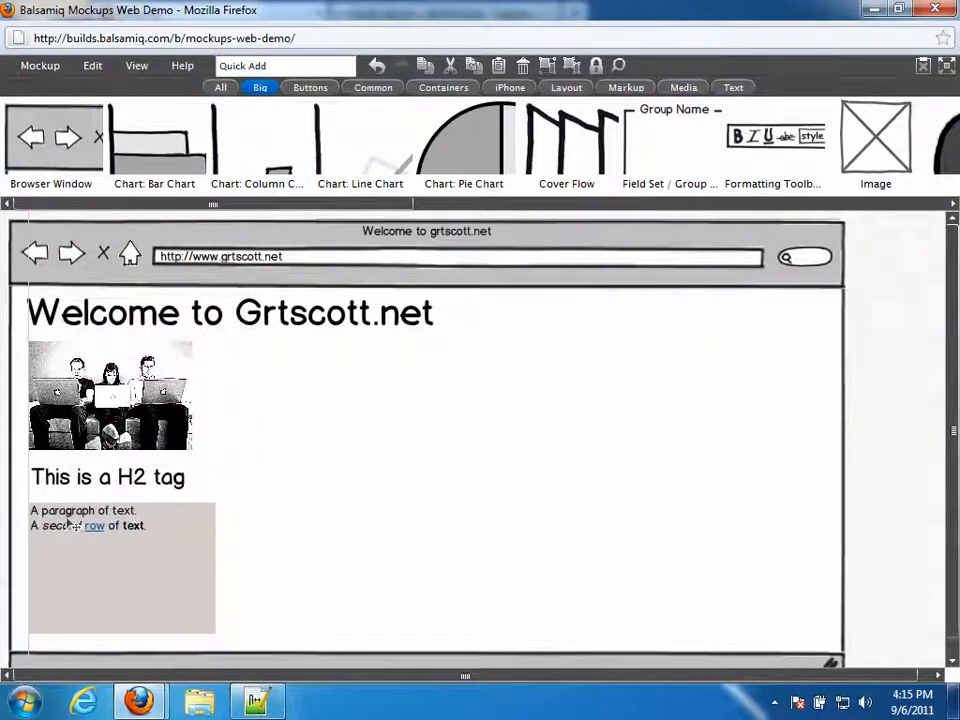
drag(215, 567, 820, 578)
click(306, 457)
drag(94, 530, 120, 544)
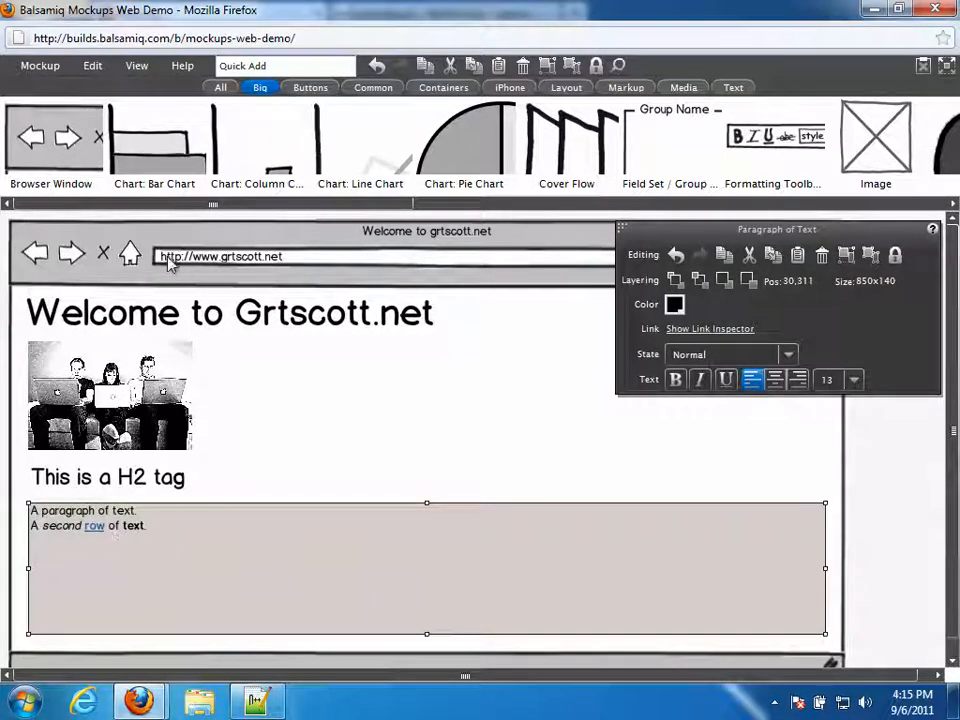
- On lipsum.com, set the amount to 1 paragraph and generate the Lorem Ipsum text
mouse_move(139, 700)
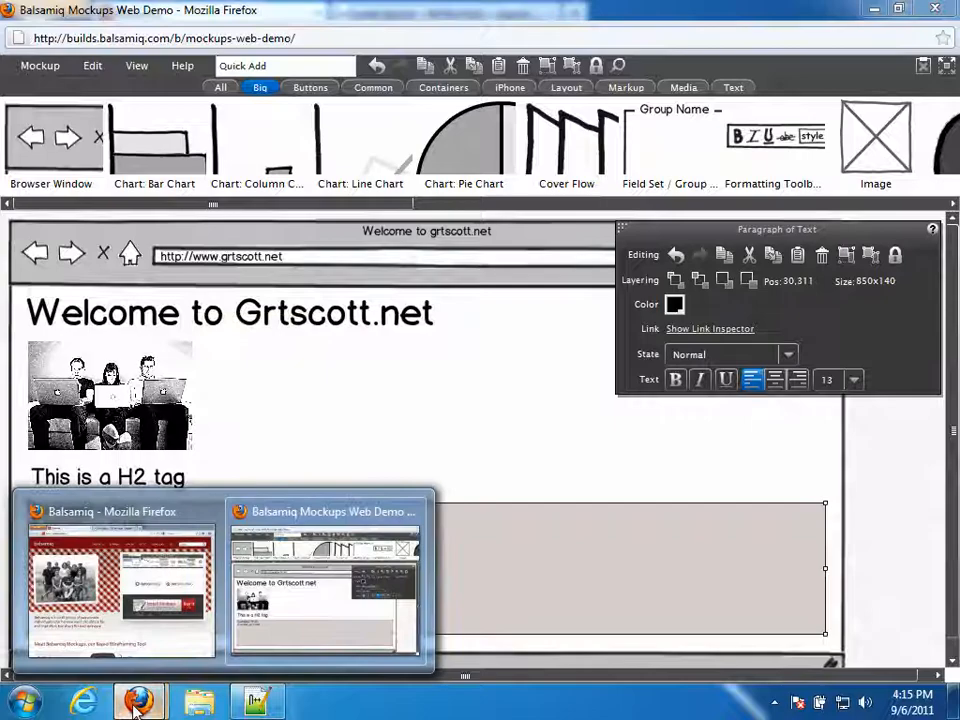
click(183, 628)
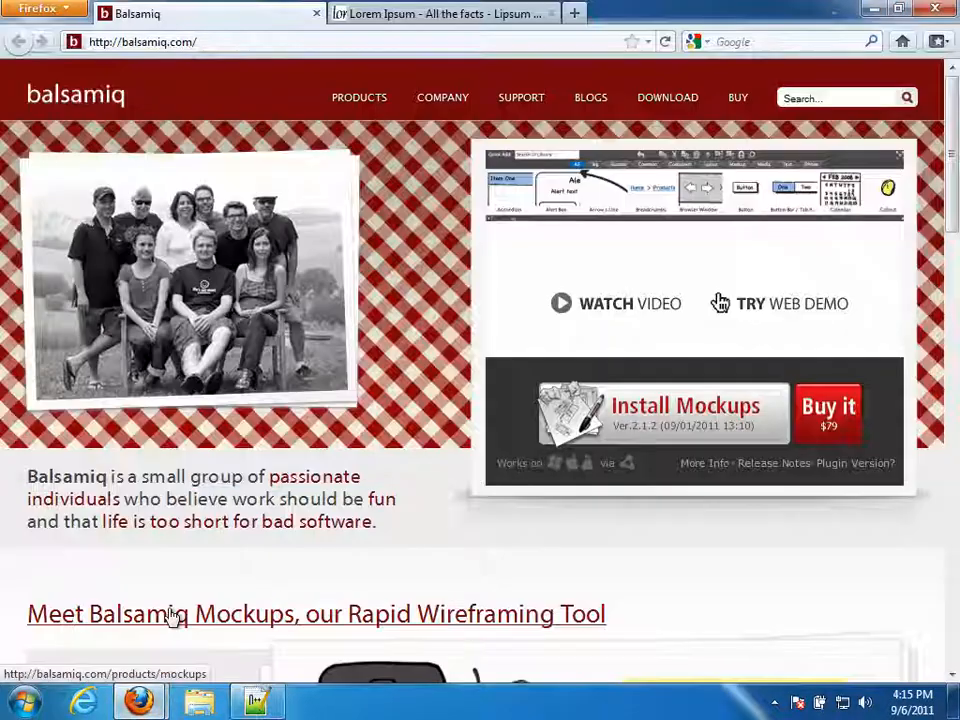
click(362, 15)
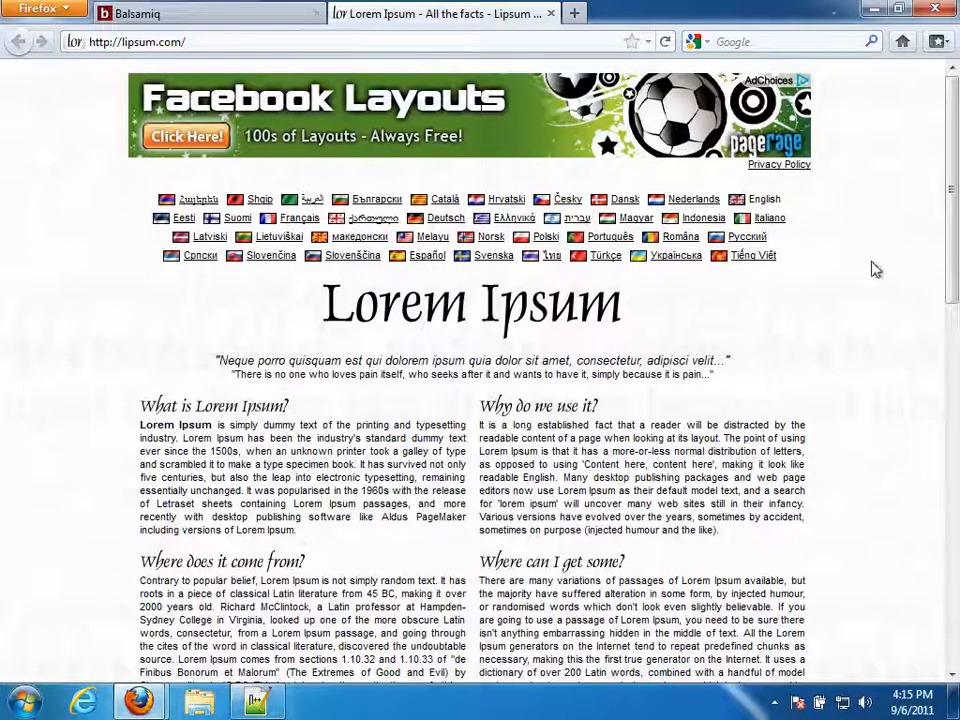
drag(950, 246, 950, 408)
click(564, 316)
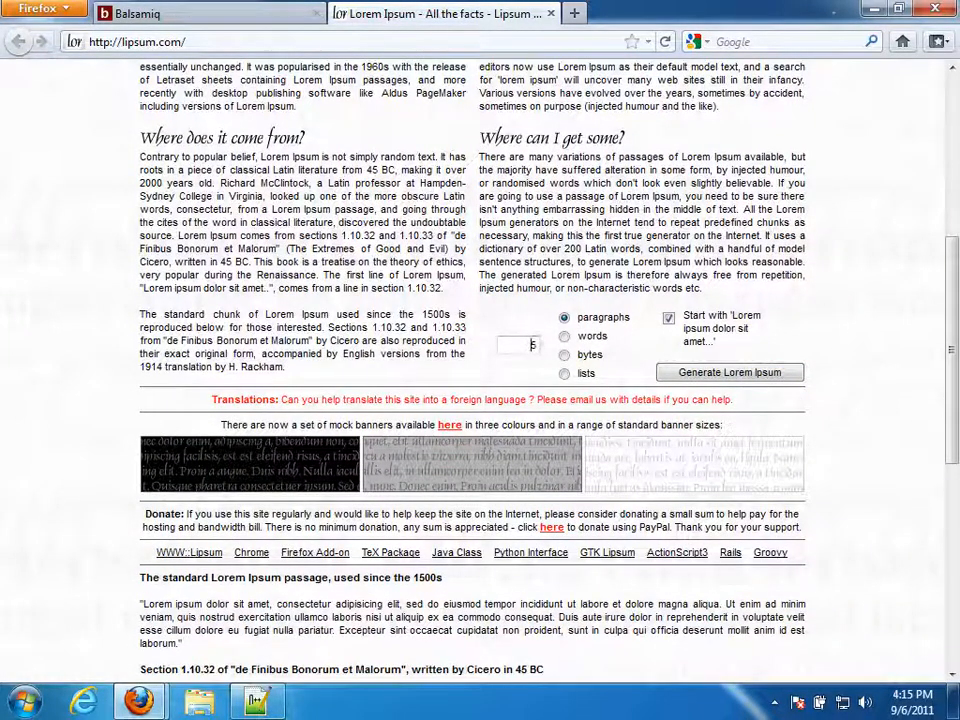
double_click(532, 344)
text(1)
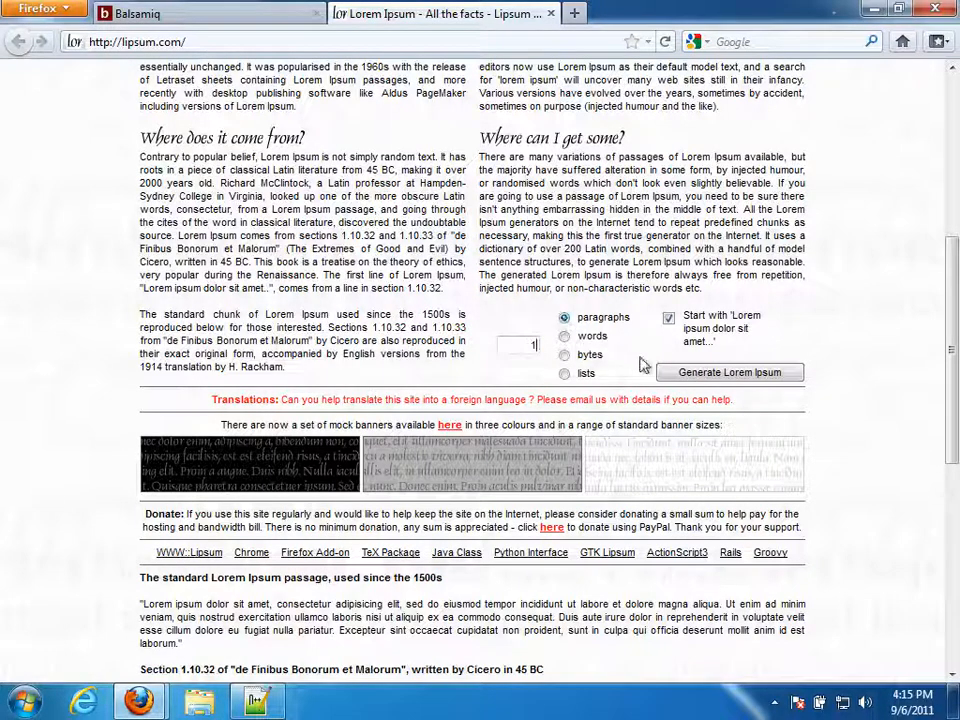
click(688, 373)
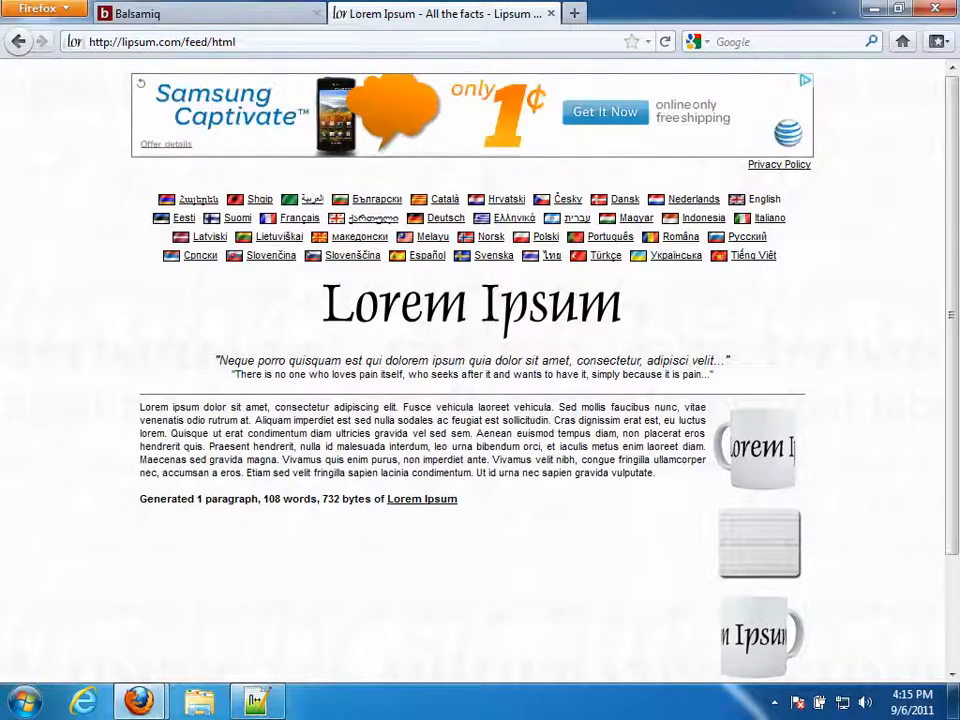
- Copy the paragraph's opening sentences, then return to Balsamiq and dismiss its trial reminder
drag(472, 434, 170, 407)
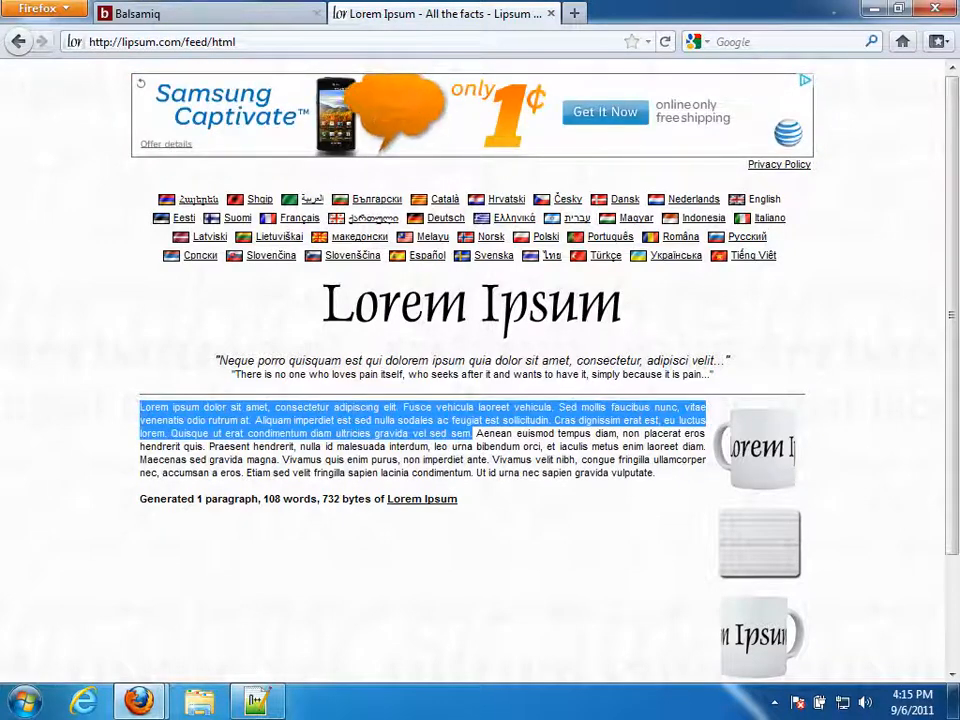
right_click(145, 409)
click(185, 423)
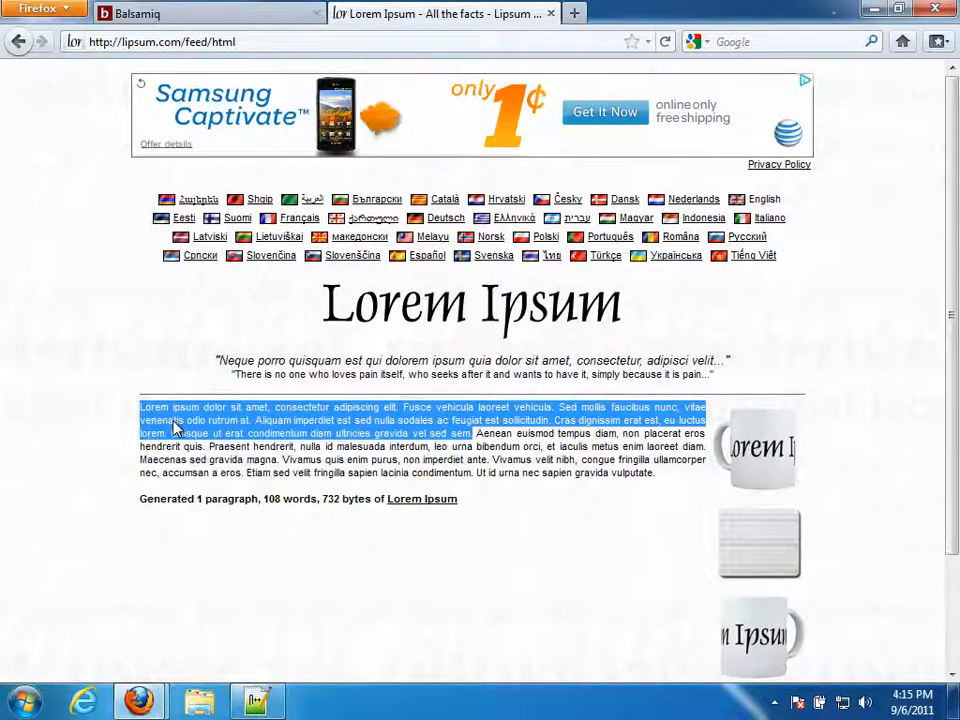
mouse_move(145, 680)
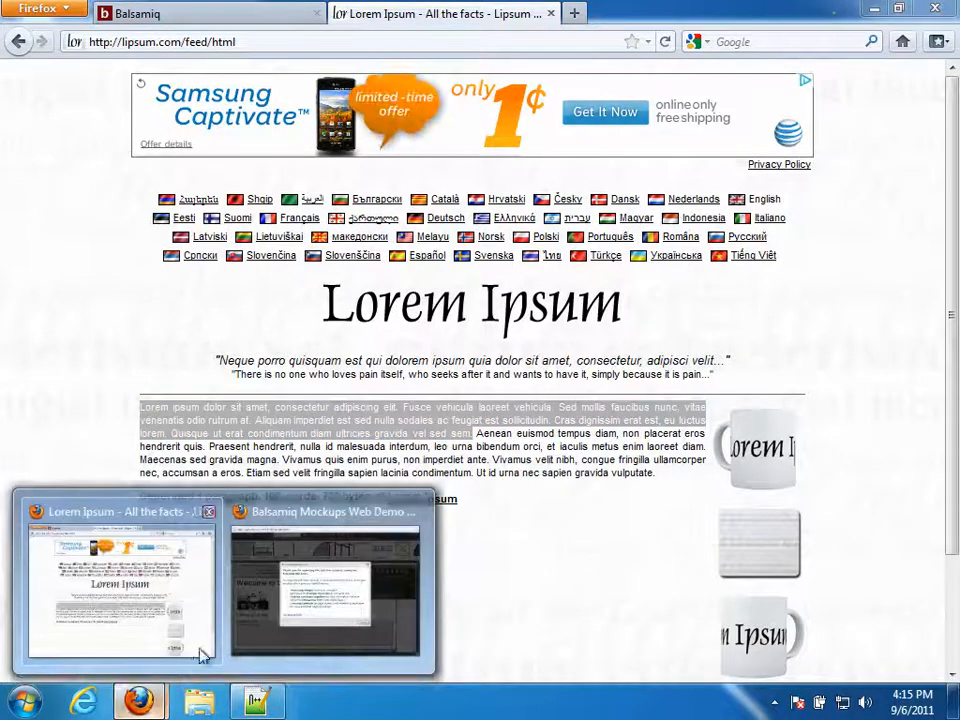
click(266, 612)
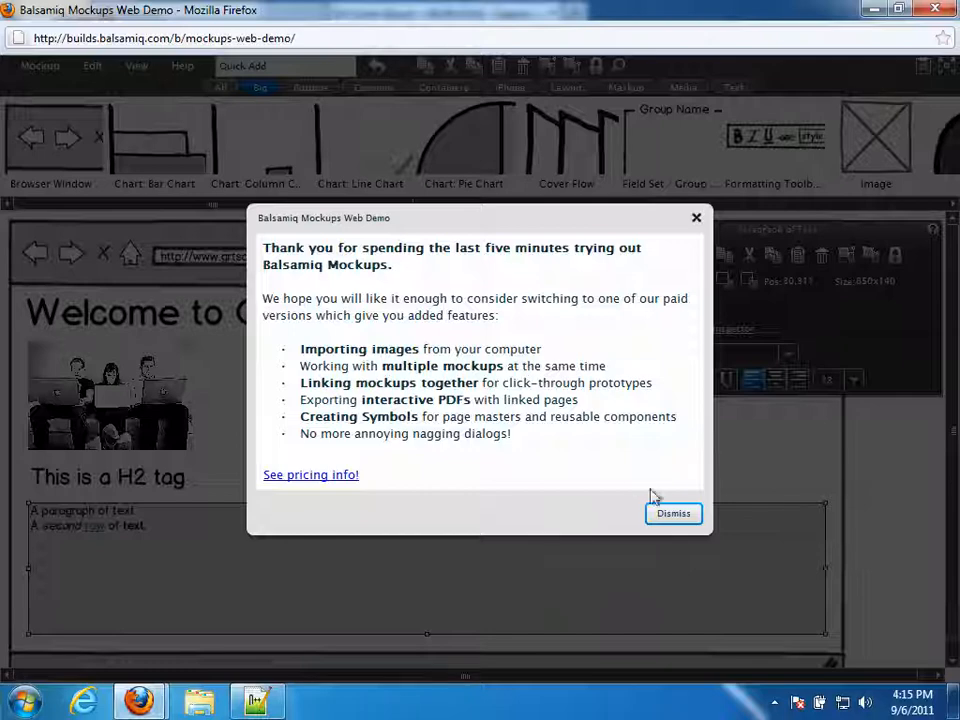
click(675, 518)
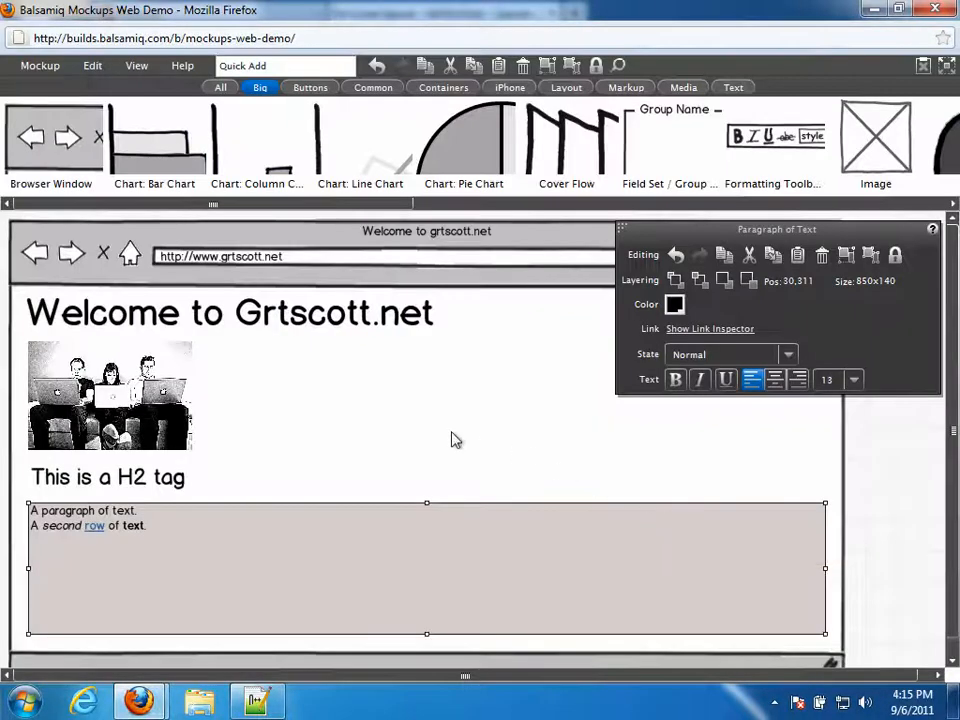
- Replace the placeholder paragraph text beneath the H2 heading with the copied Lorem ipsum sentences
double_click(155, 535)
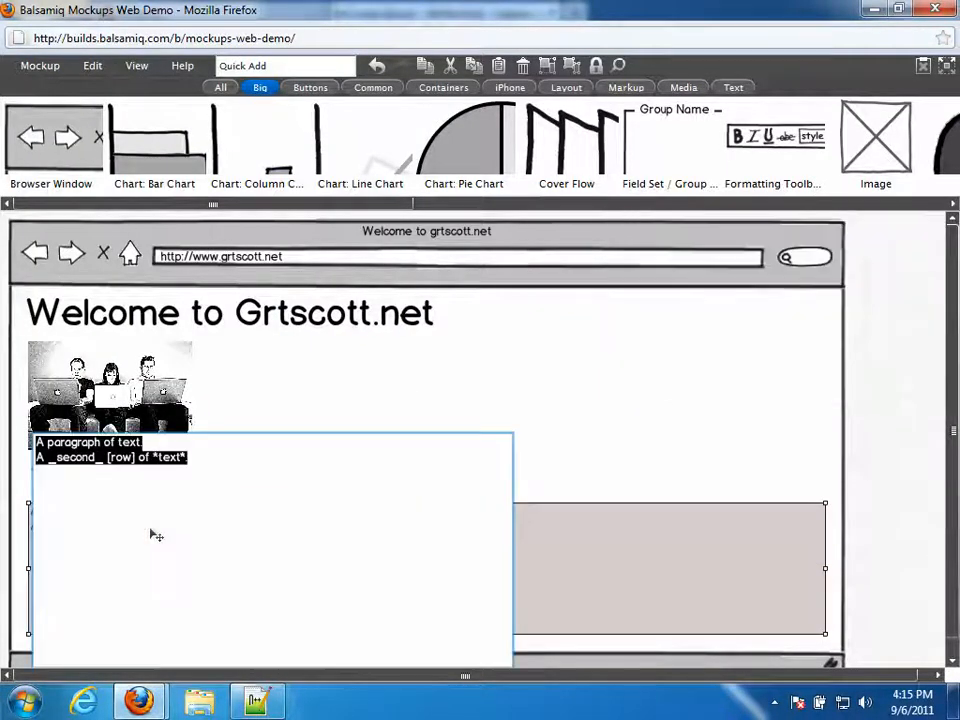
drag(155, 535, 15, 435)
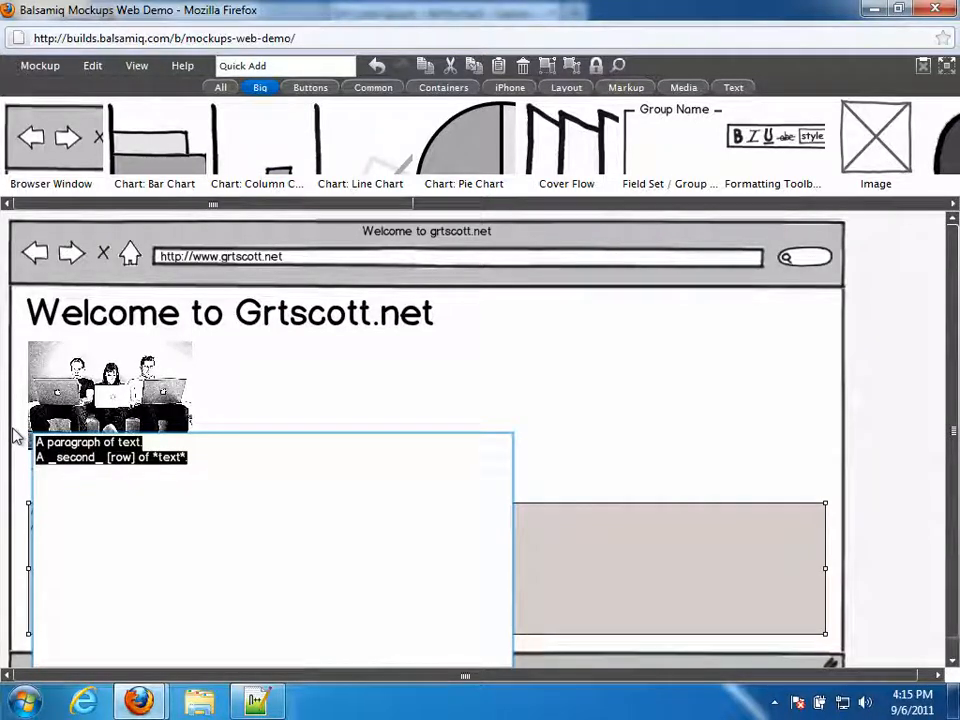
key(ctrl+v)
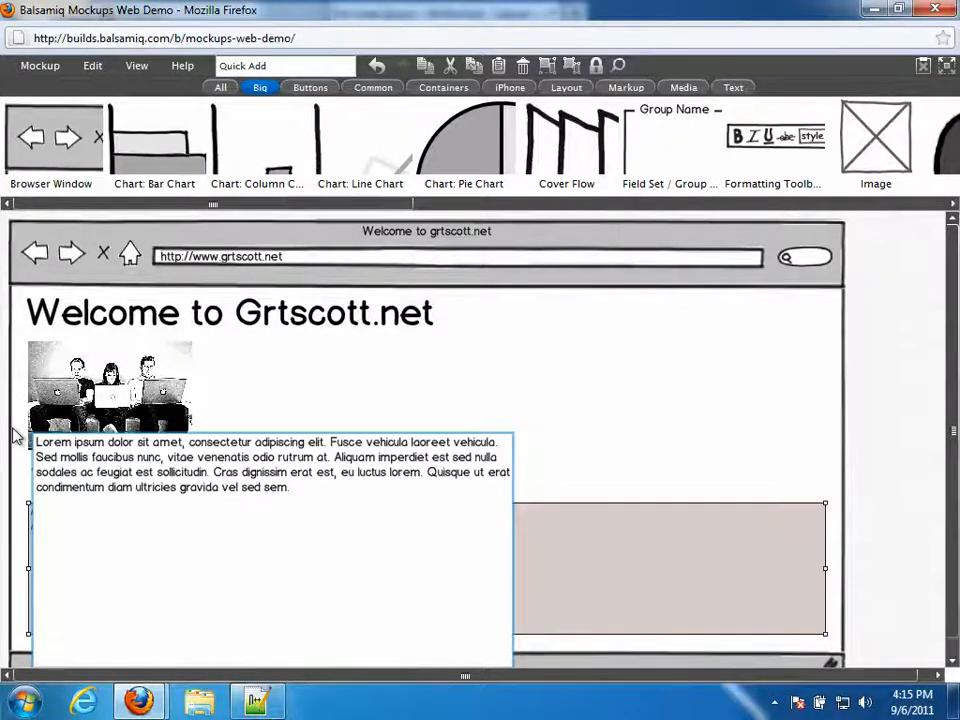
click(877, 440)
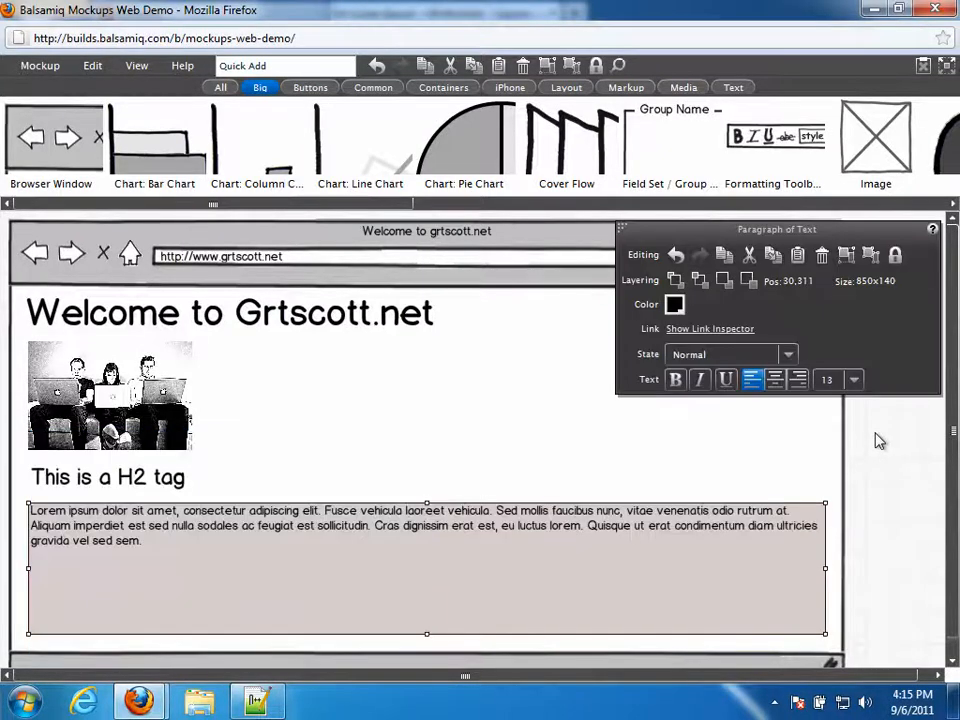
click(851, 525)
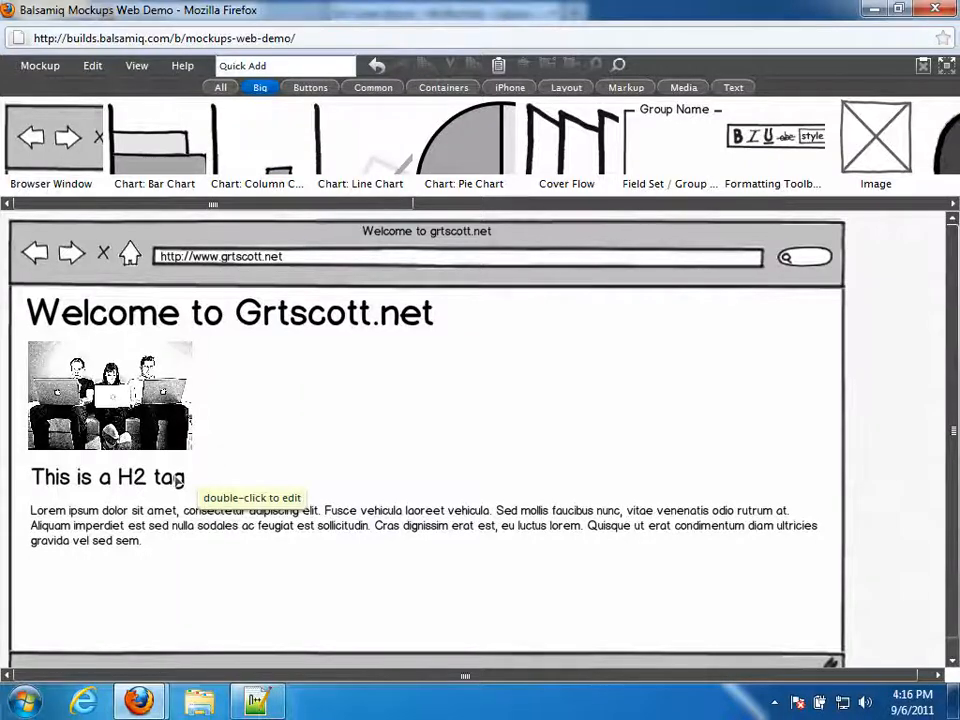
click(41, 68)
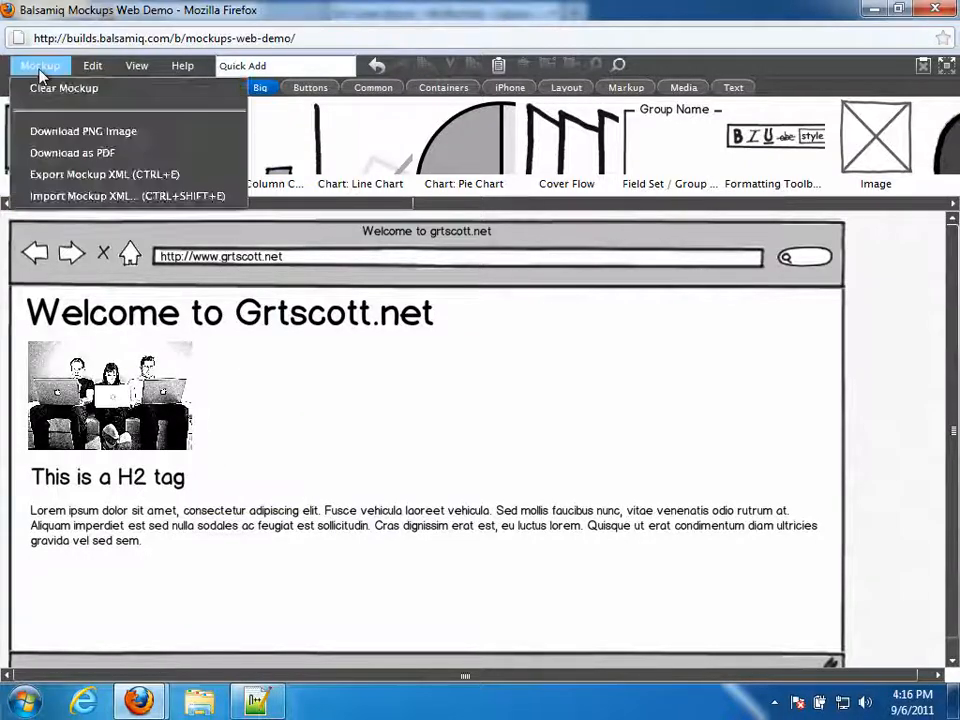
- Export the mockup XML to the clipboard and bring up Notepad++
click(127, 178)
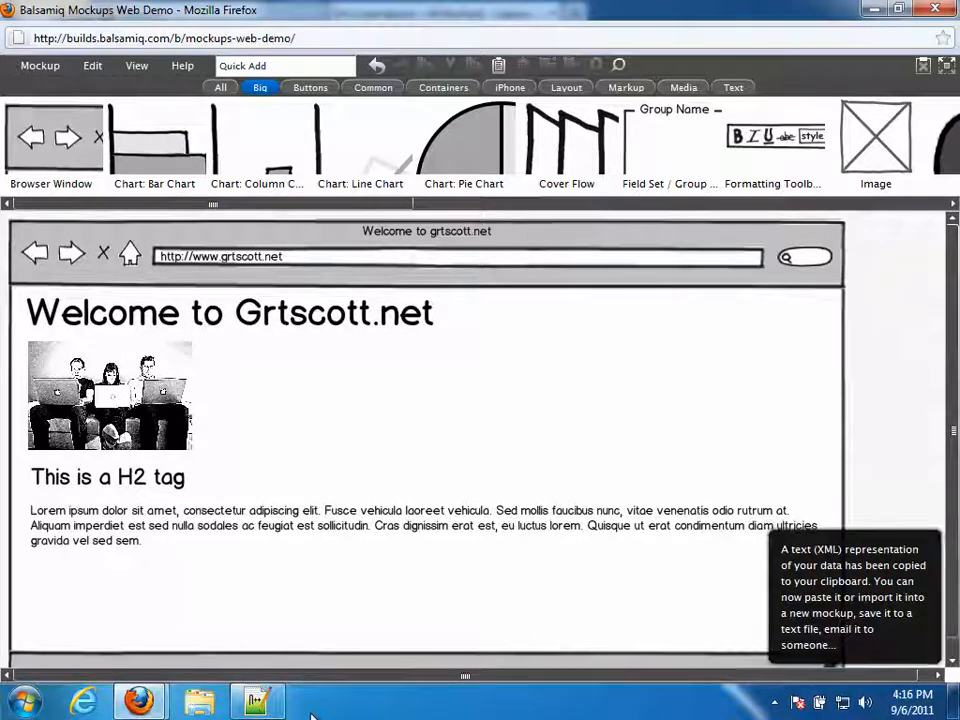
click(278, 706)
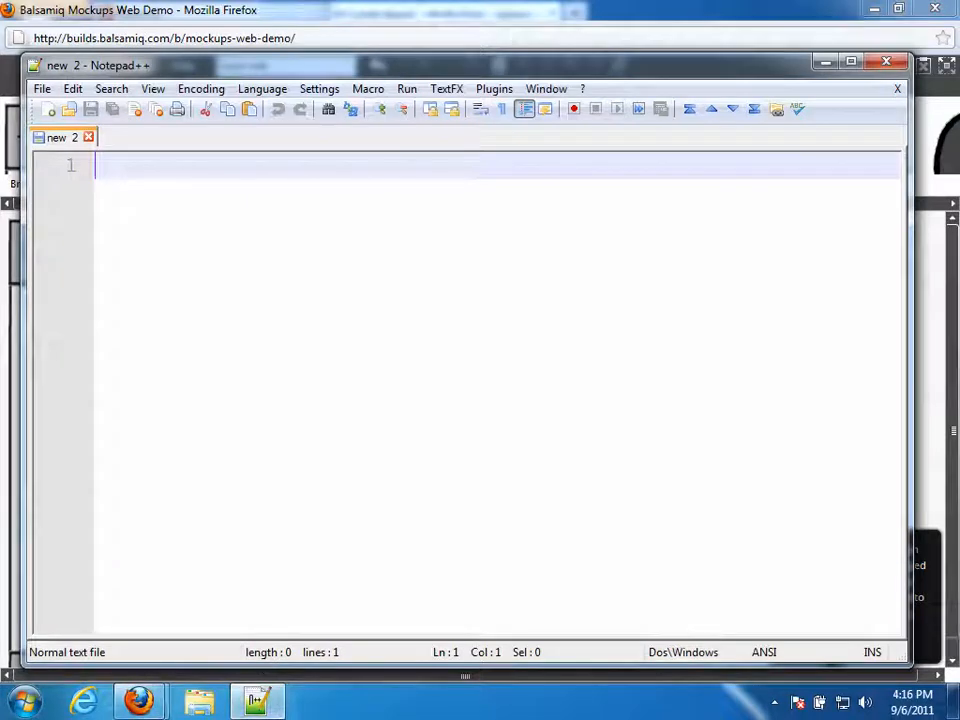
- Paste the mockup XML into the empty Notepad++ document
right_click(109, 163)
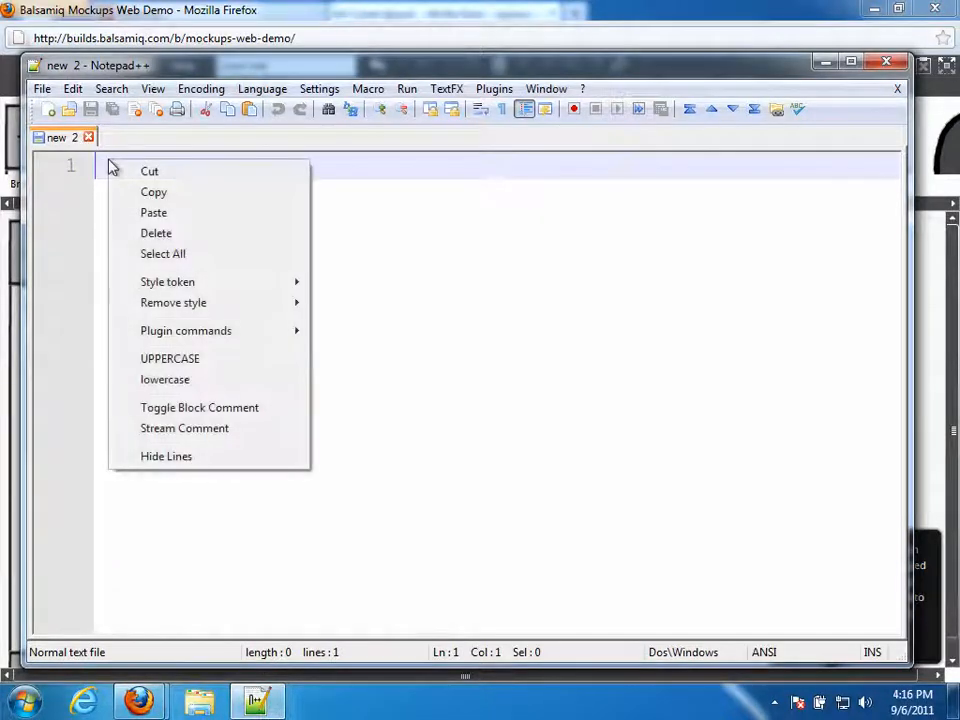
click(152, 212)
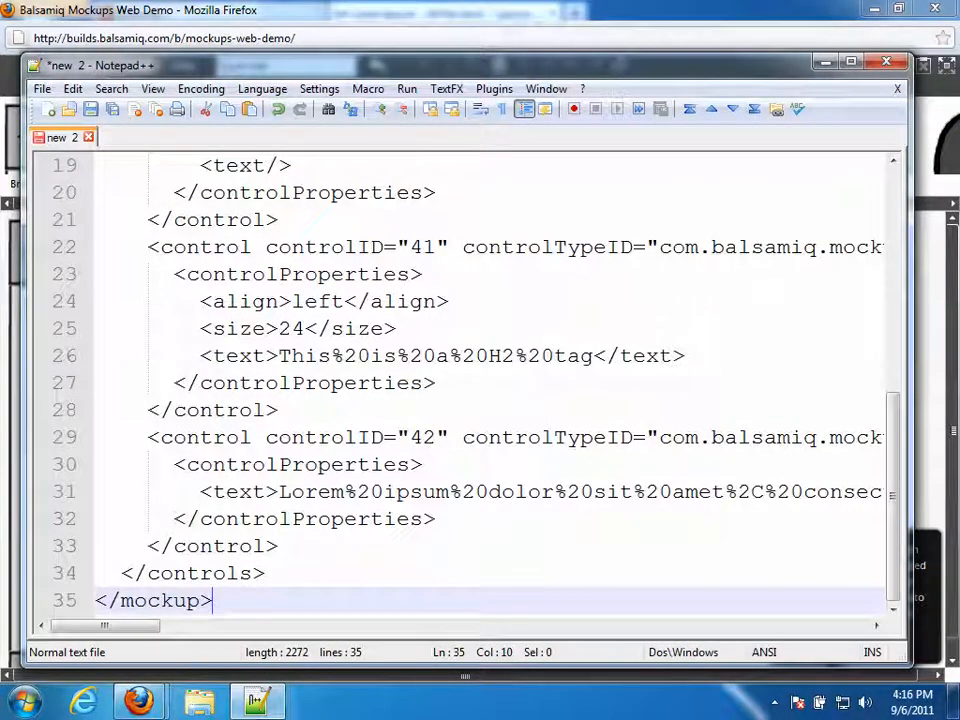
drag(896, 435, 902, 200)
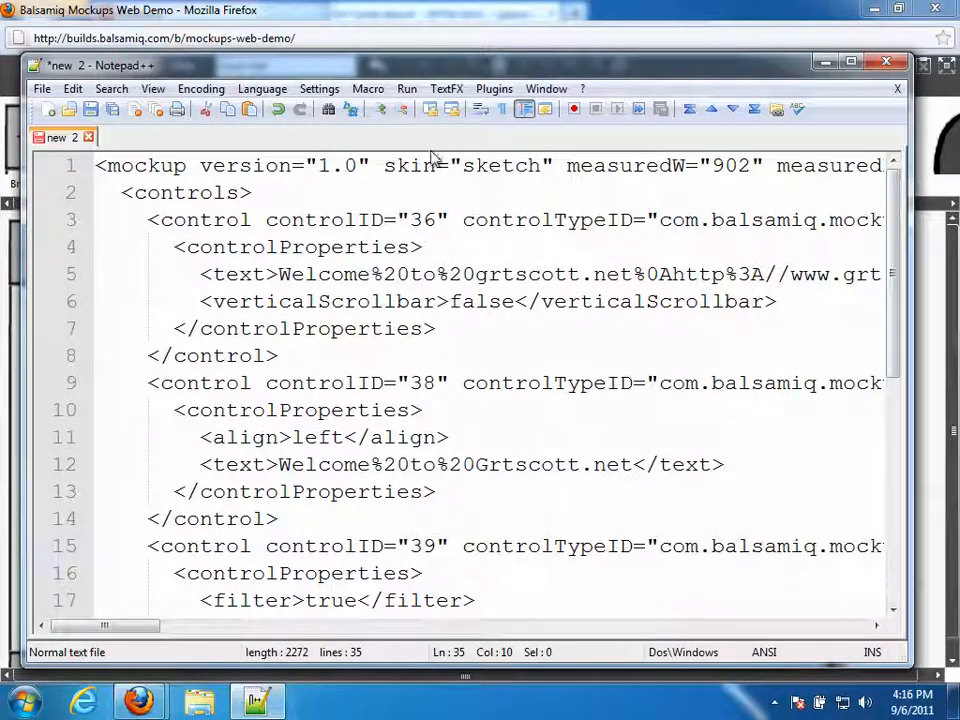
- Save the XML as 'index sketch.txt' in the Desktop sketches folder
click(90, 109)
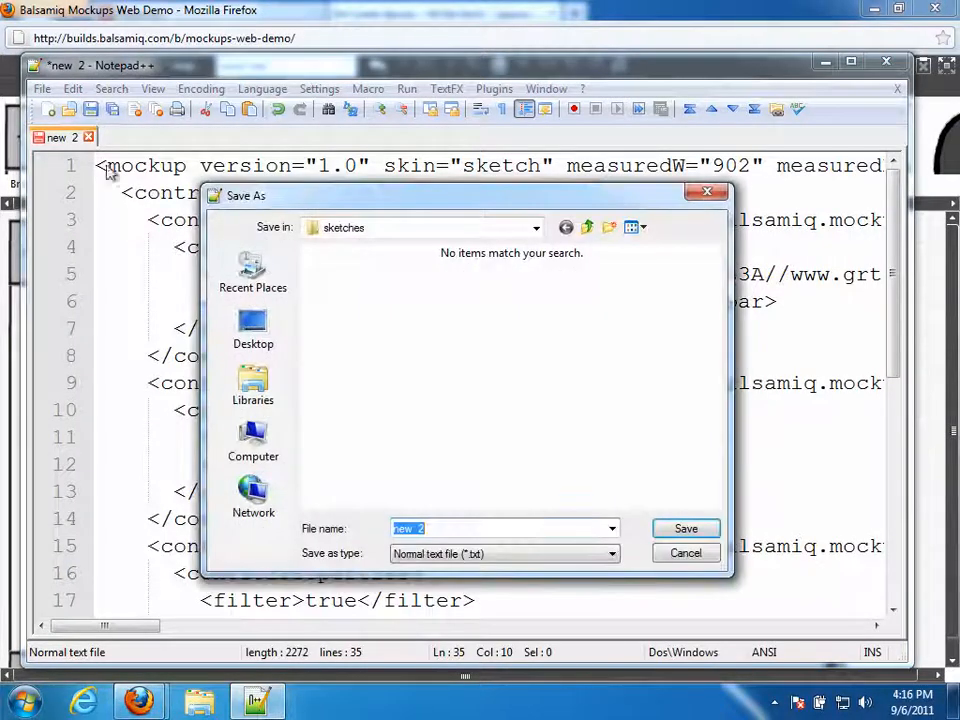
click(253, 328)
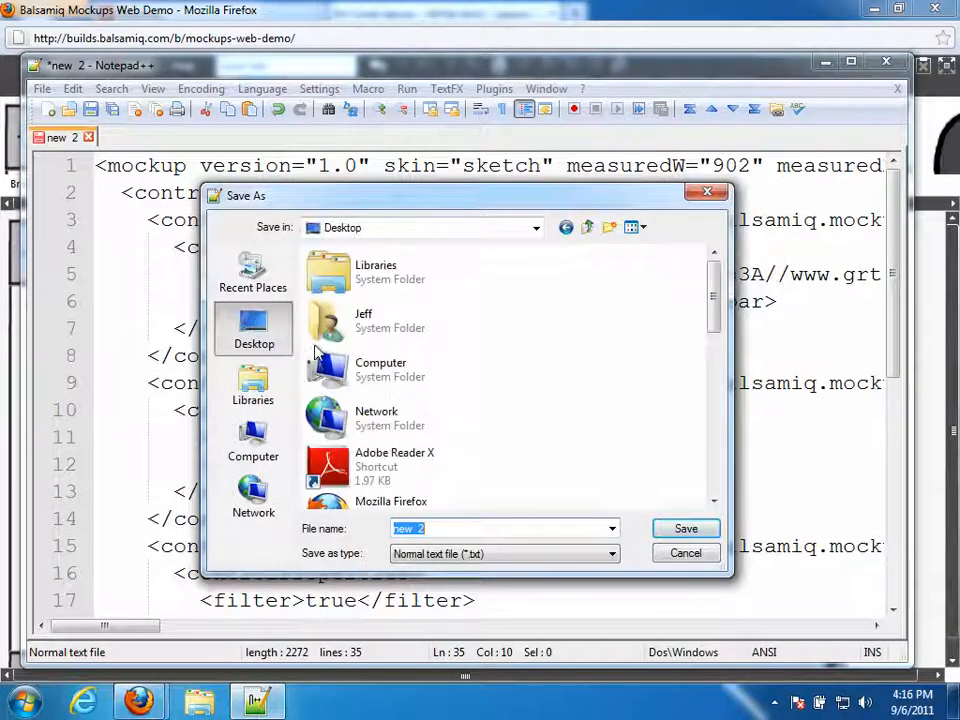
mouse_move(705, 345)
mouse_down()
mouse_move(699, 390)
mouse_move(677, 420)
mouse_up()
double_click(374, 400)
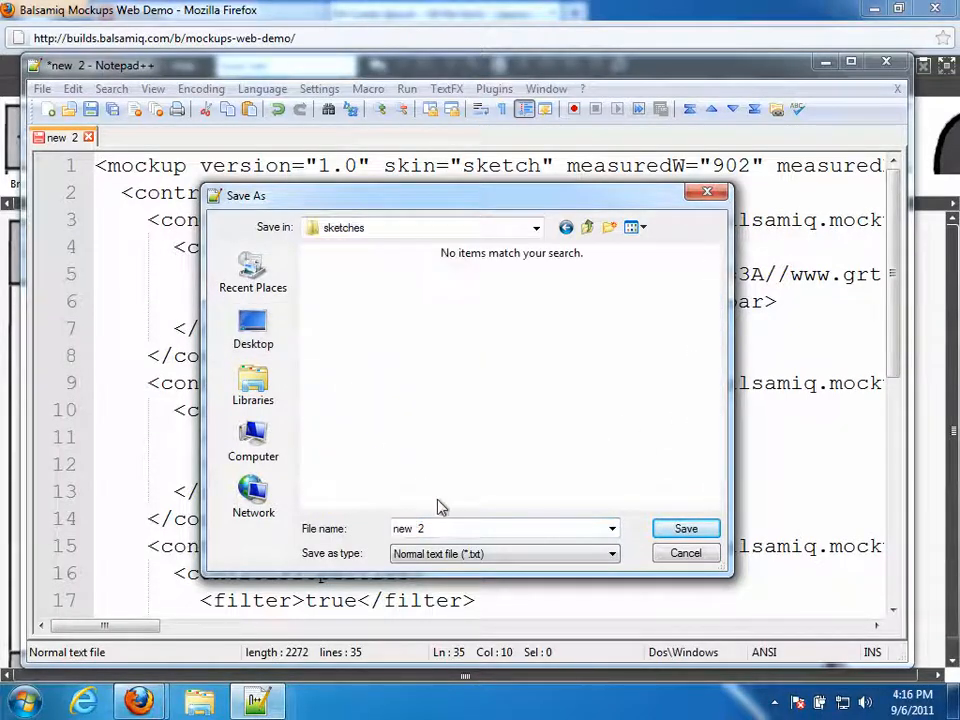
click(454, 531)
text(ind)
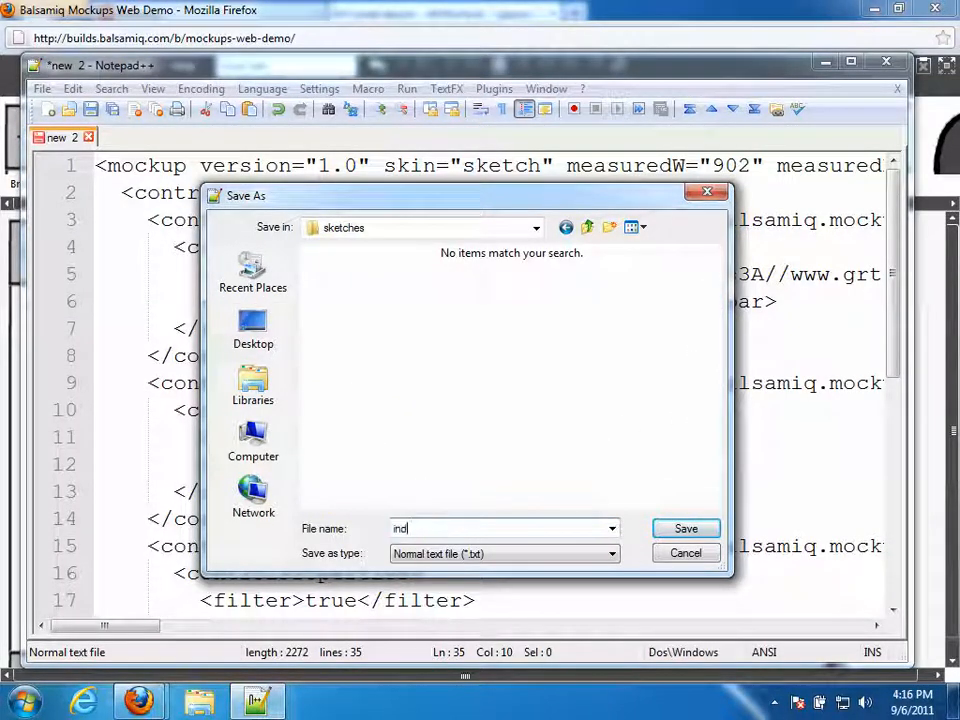
text(ex ske)
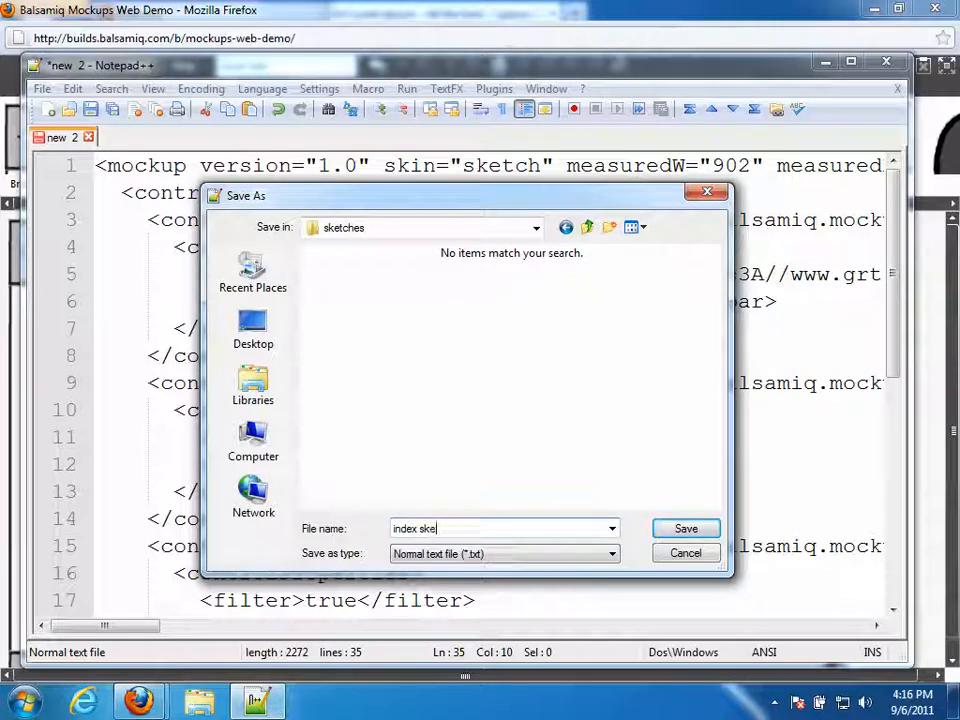
text(tch.txt)
click(682, 531)
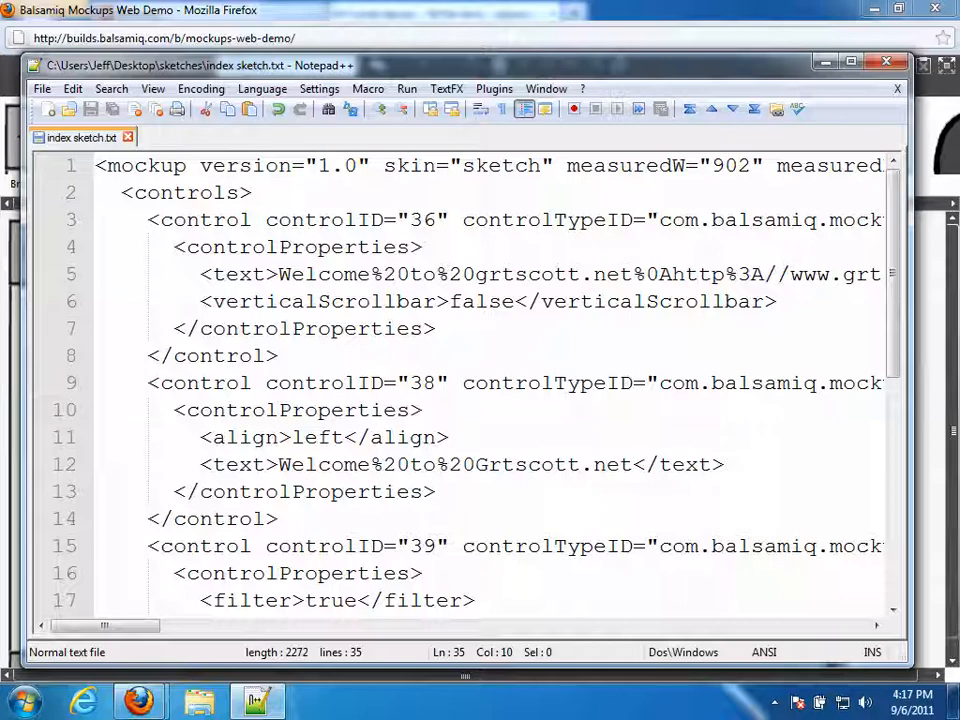
click(408, 28)
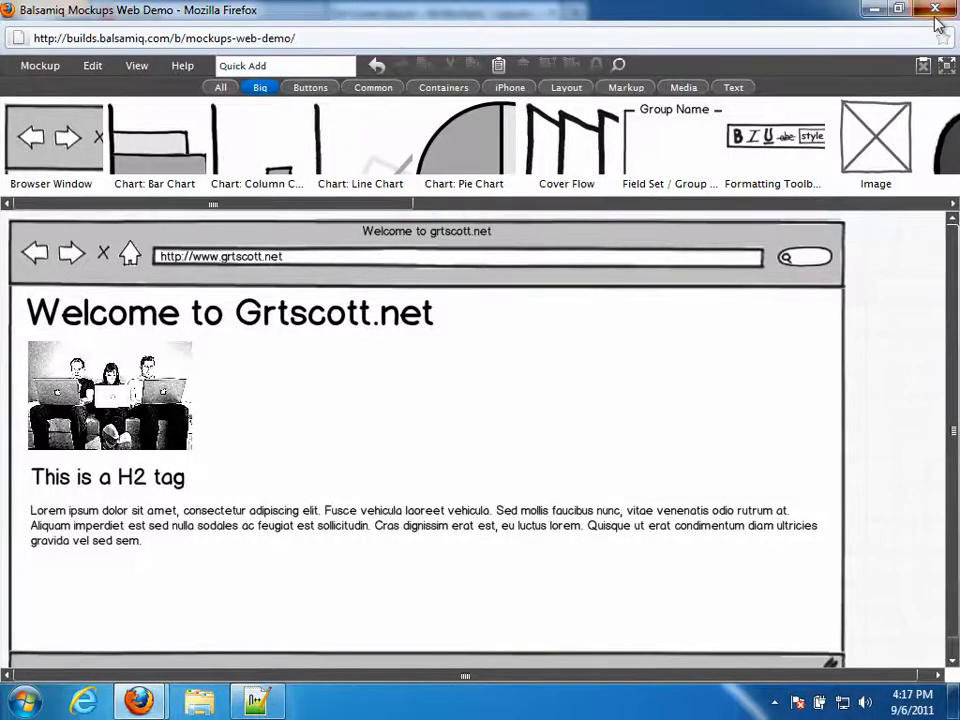
- Close the Balsamiq demo and Notepad++ and return to the Balsamiq website tab
click(935, 9)
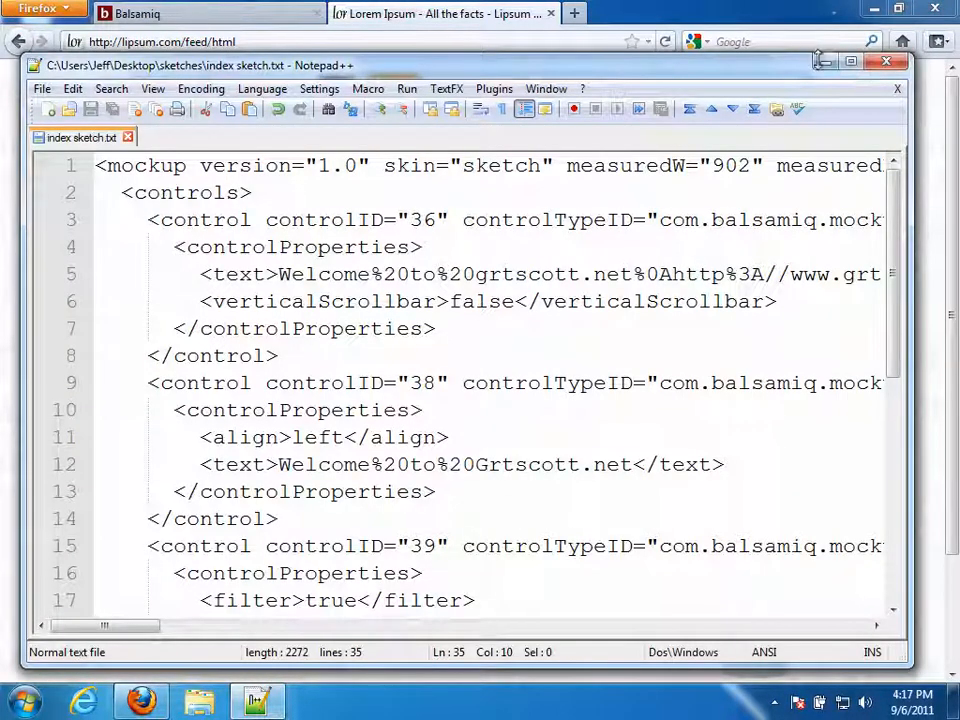
click(885, 62)
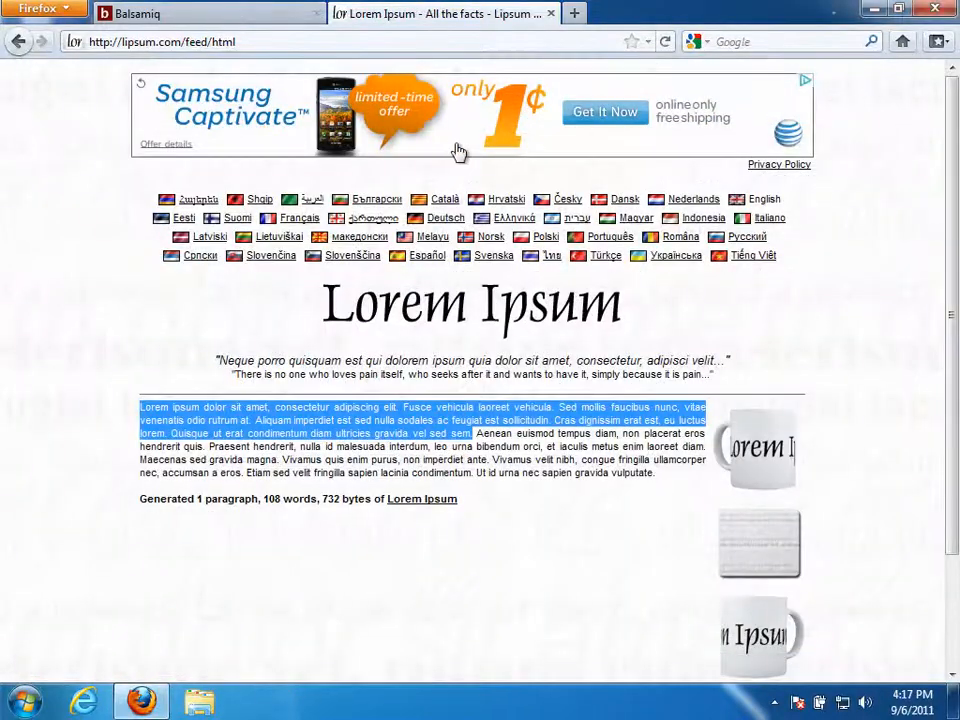
click(216, 16)
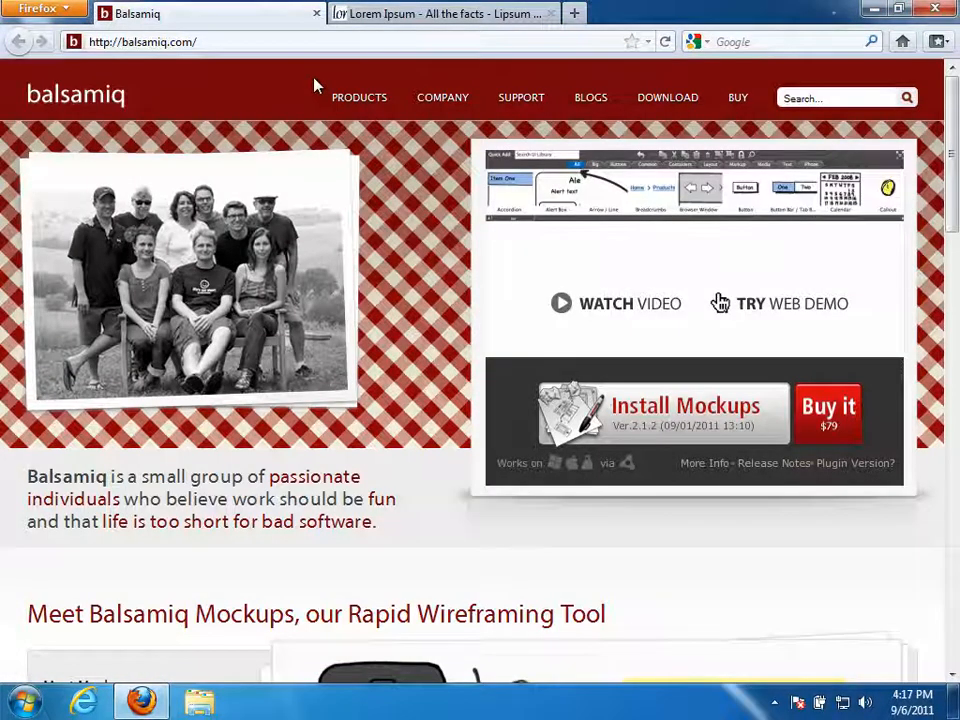
- Clear the last hour of Firefox history and relaunch the Balsamiq web demo
key(alt)
click(317, 9)
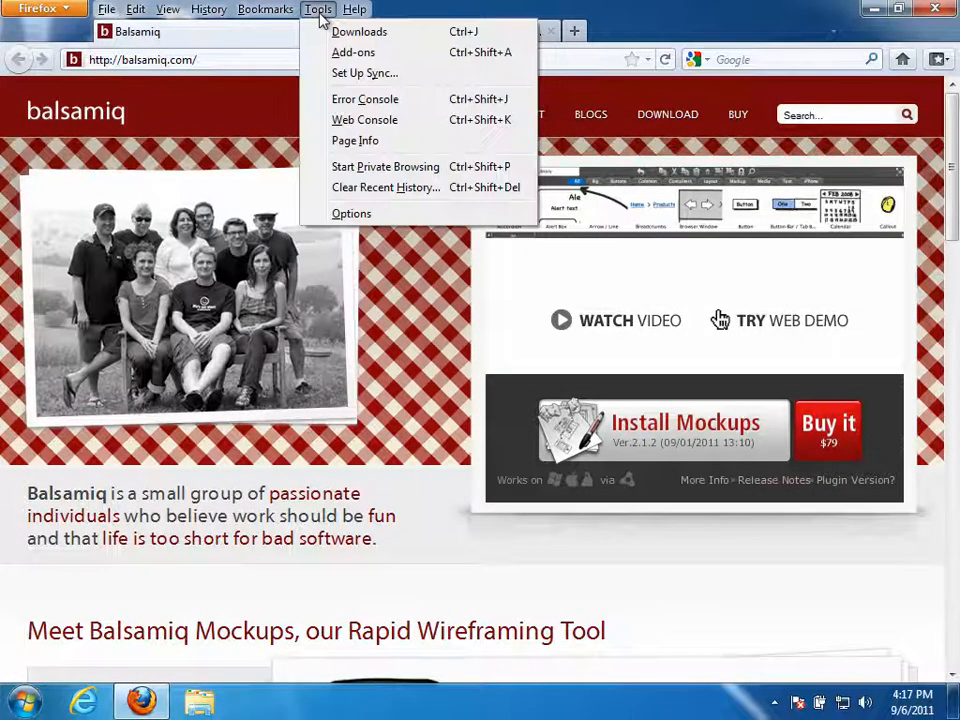
click(370, 187)
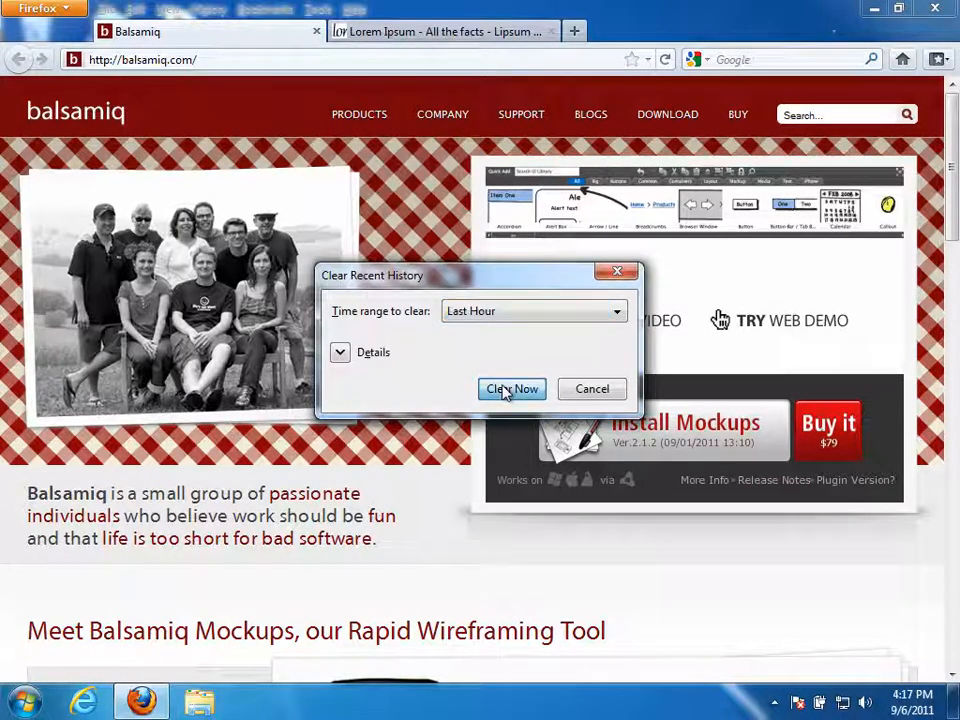
click(511, 389)
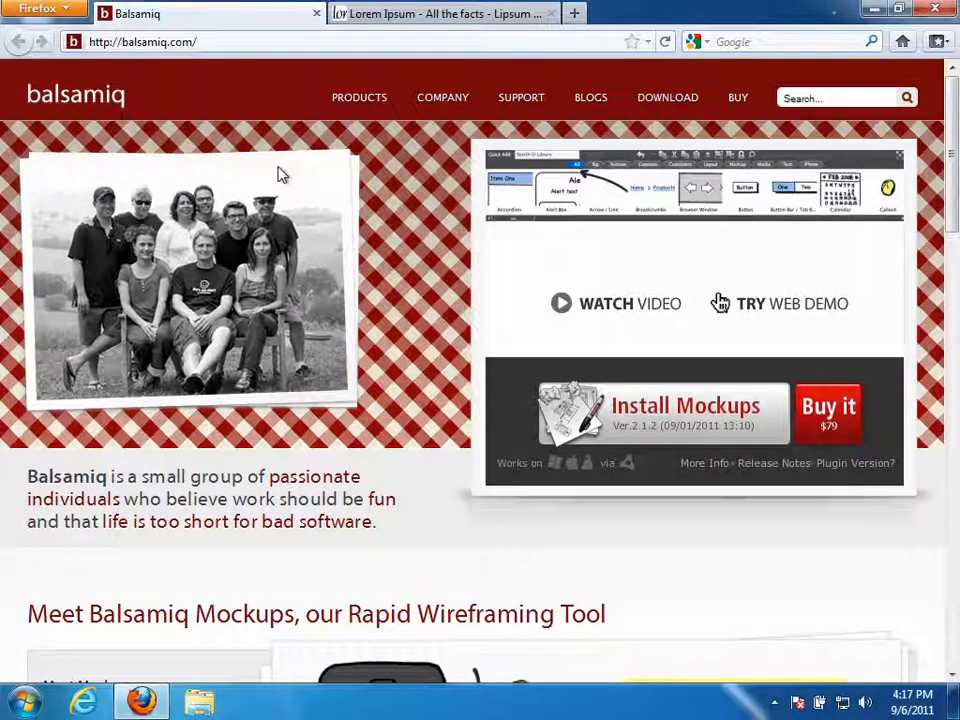
click(780, 306)
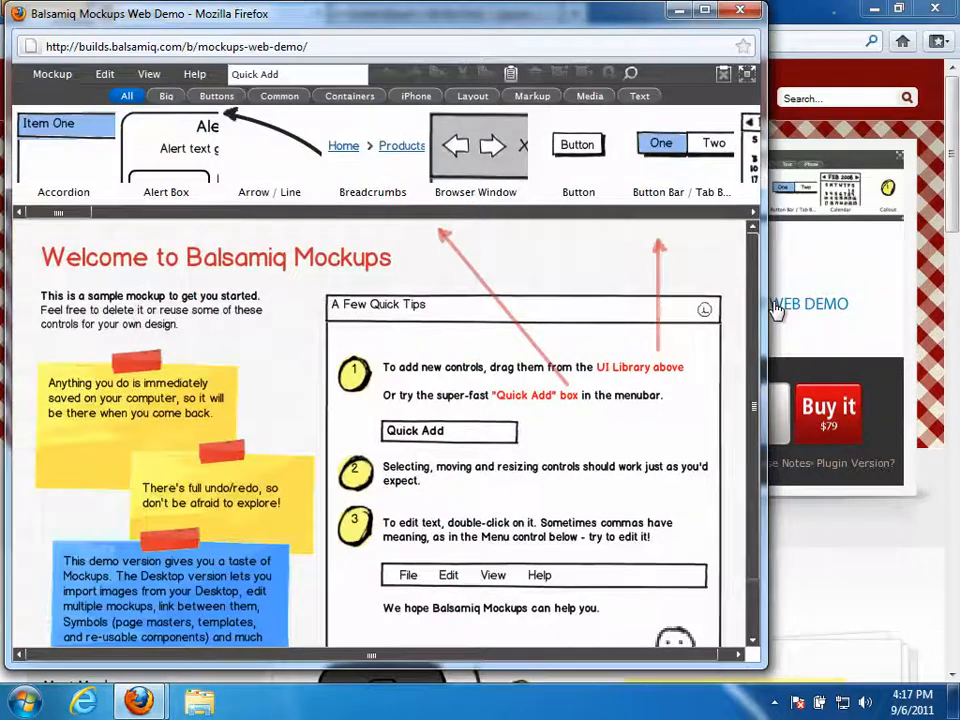
- Maximize the demo window and use Mockup > Clear Mockup to remove the sample
click(704, 10)
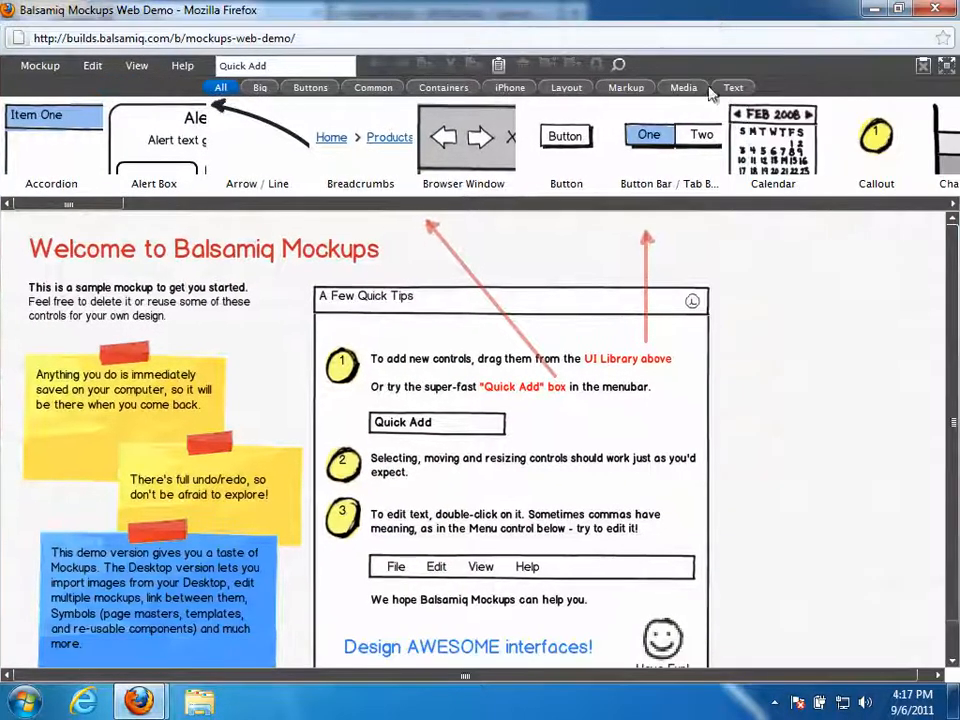
click(45, 67)
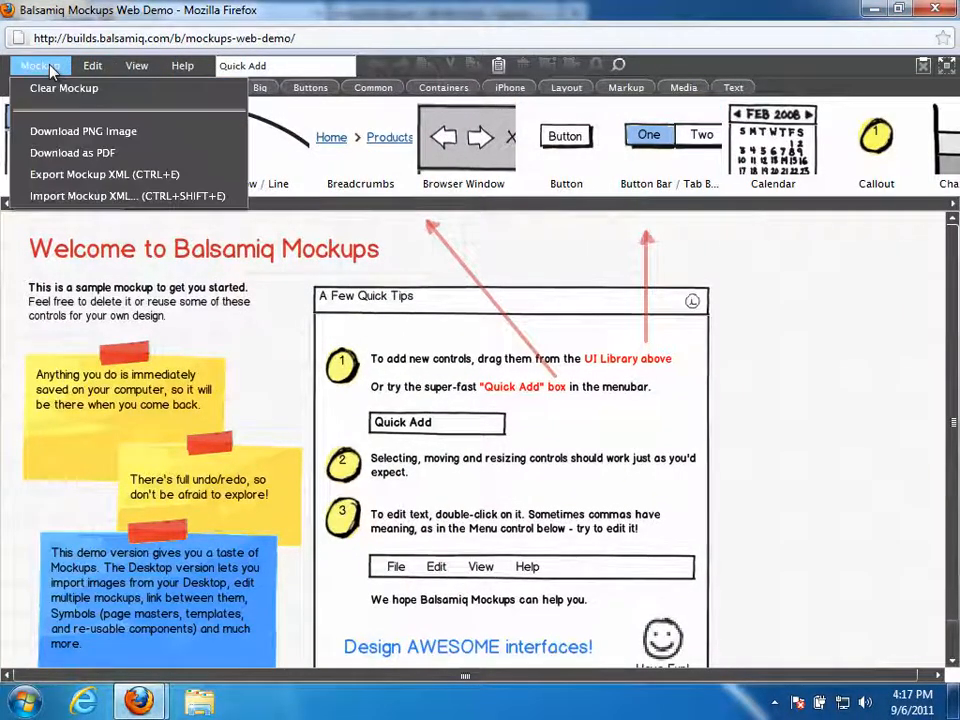
click(60, 90)
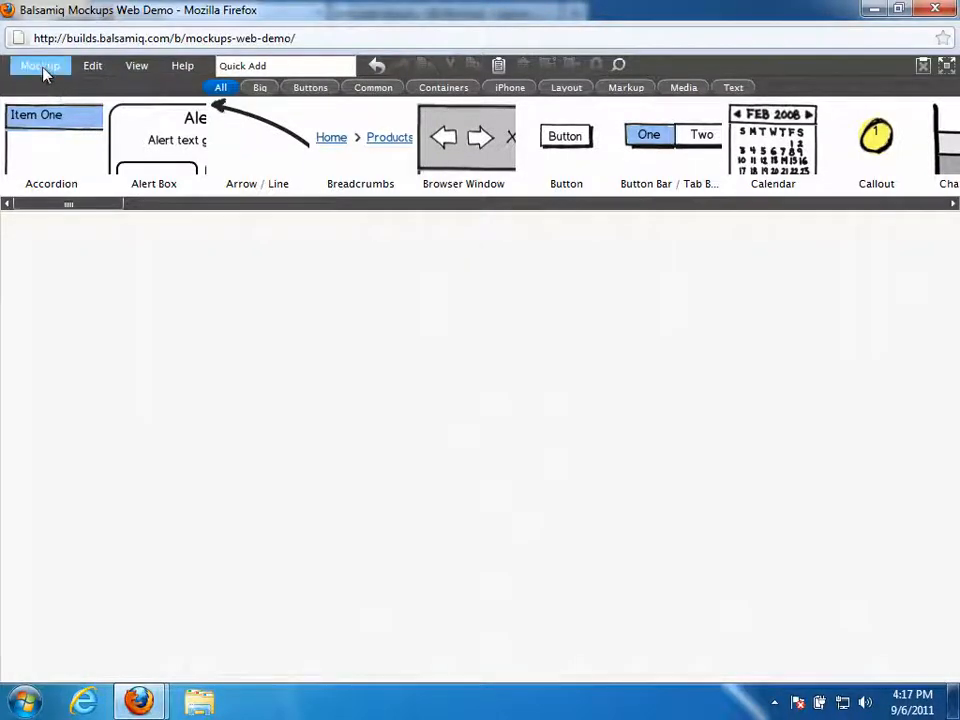
click(42, 68)
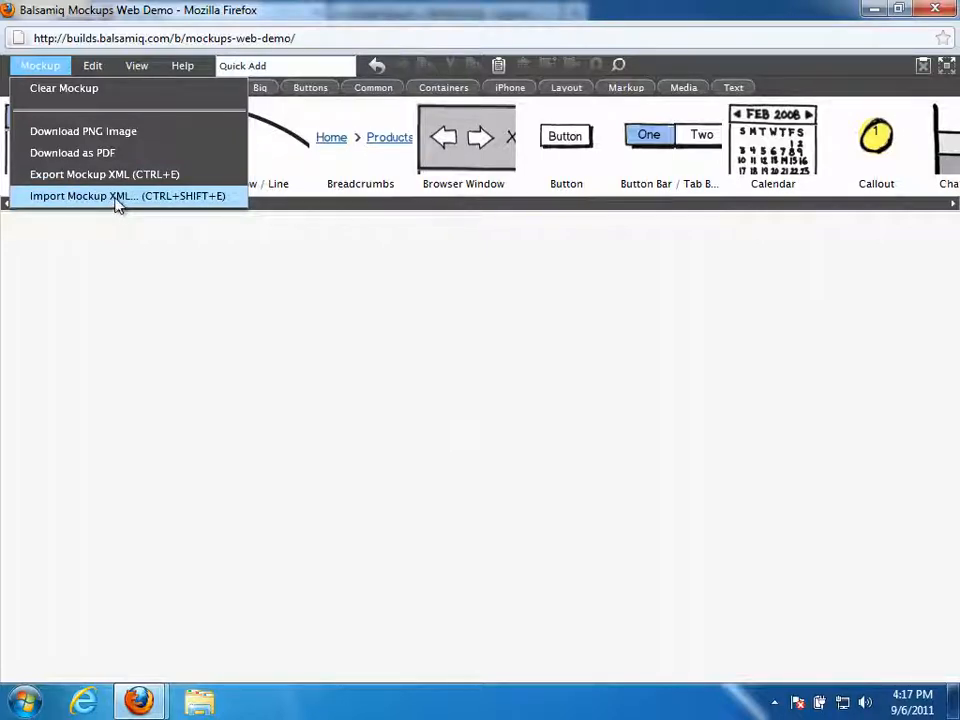
click(33, 701)
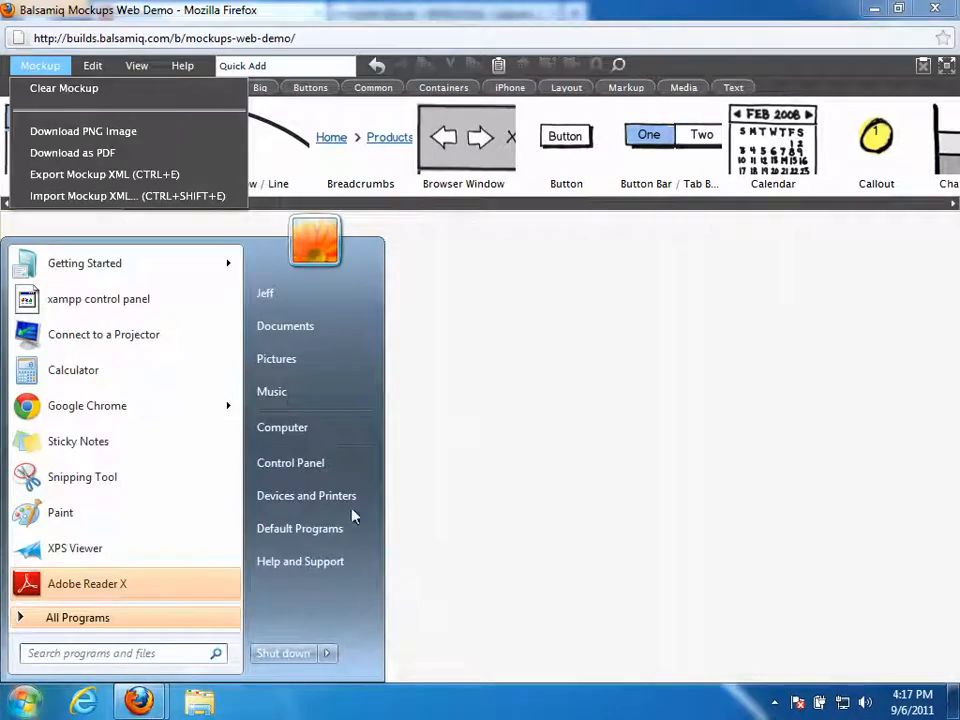
- Minimize the windows and open 'index sketch.txt' from the Desktop sketches folder in Notepad++
click(874, 9)
click(874, 10)
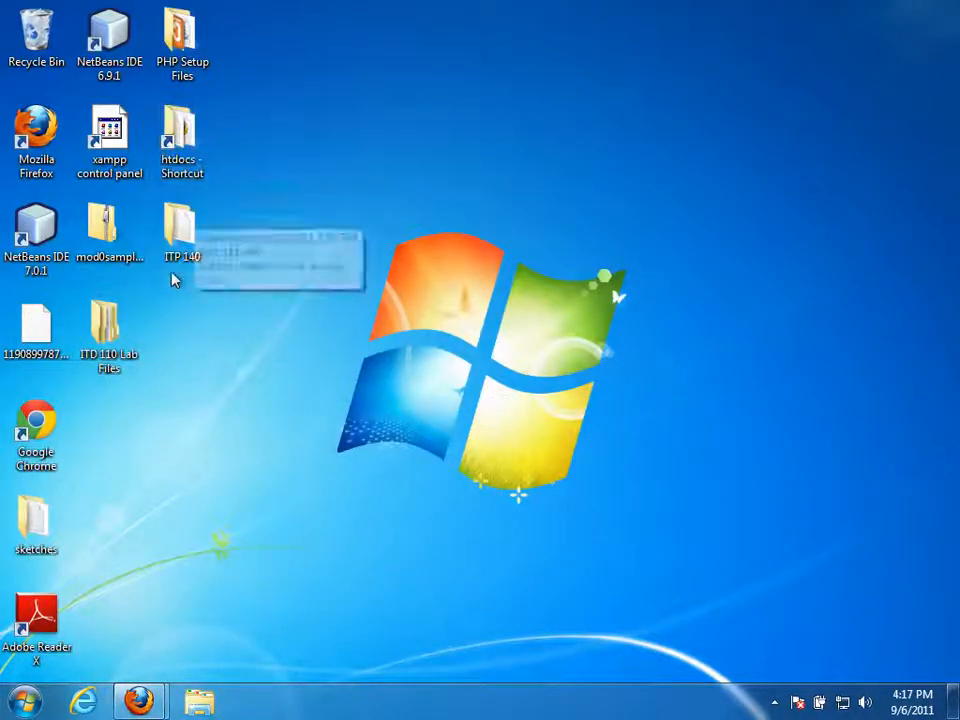
double_click(38, 522)
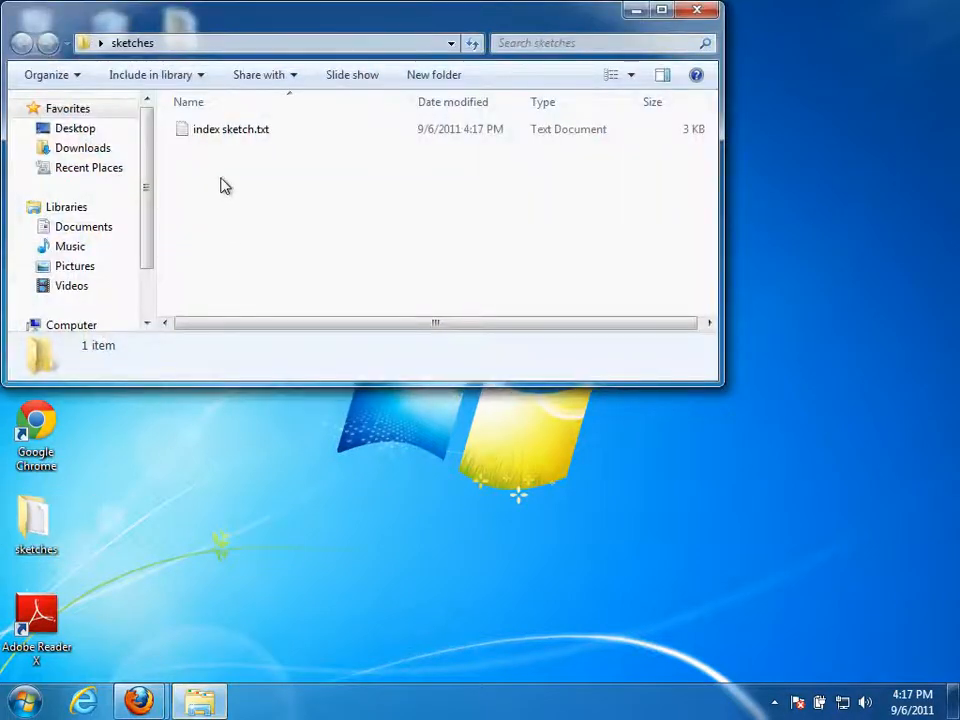
click(197, 137)
right_click(197, 137)
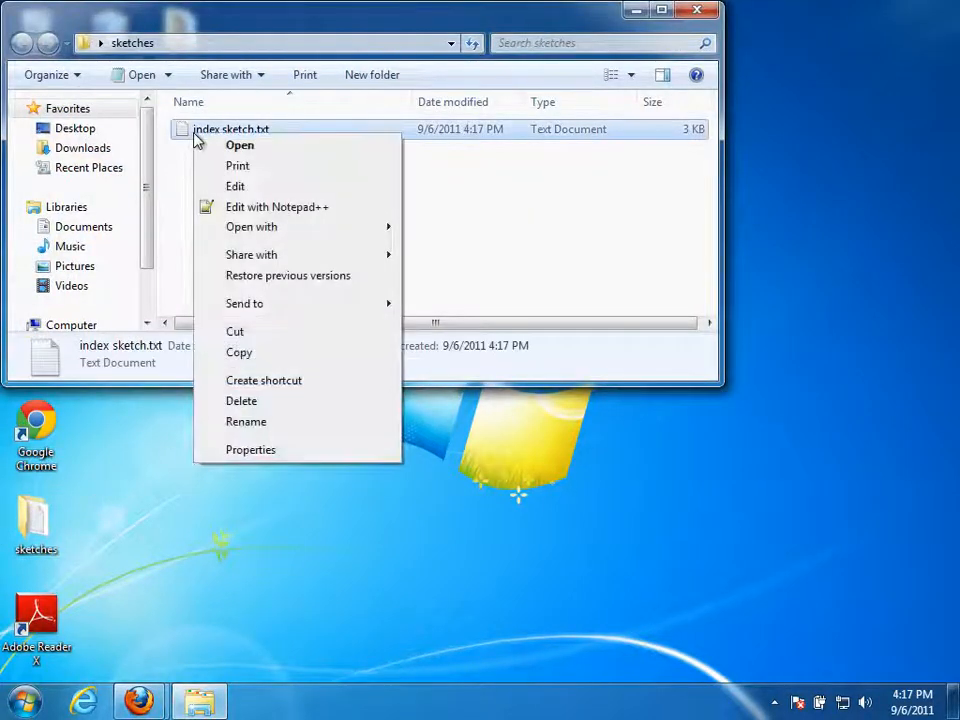
click(240, 208)
click(252, 247)
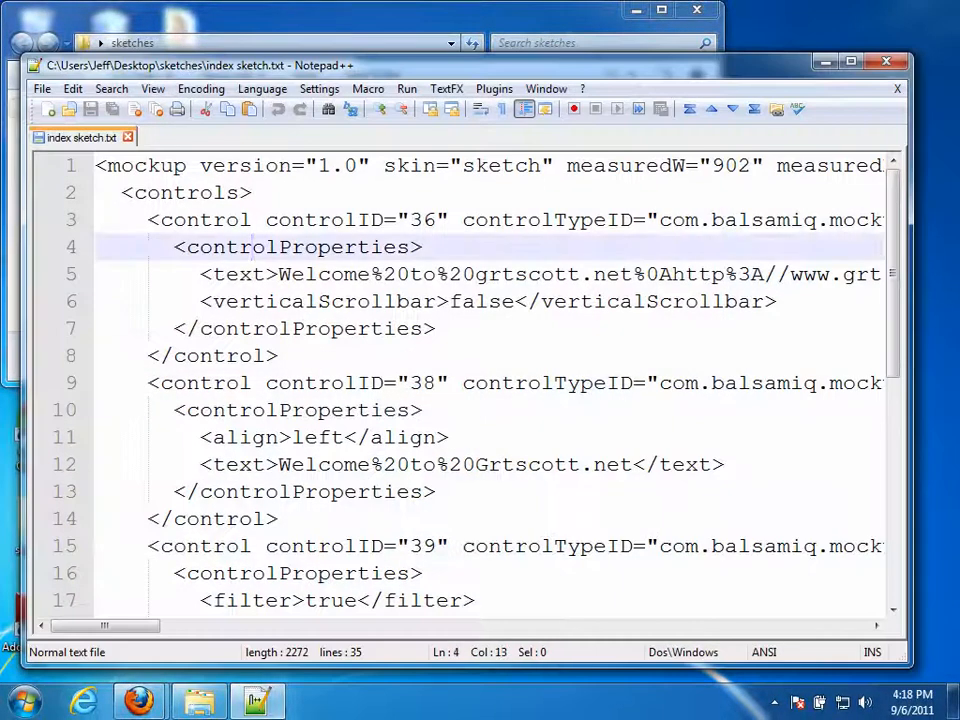
- Select and copy the entire mockup XML in Notepad++
key(ctrl+a)
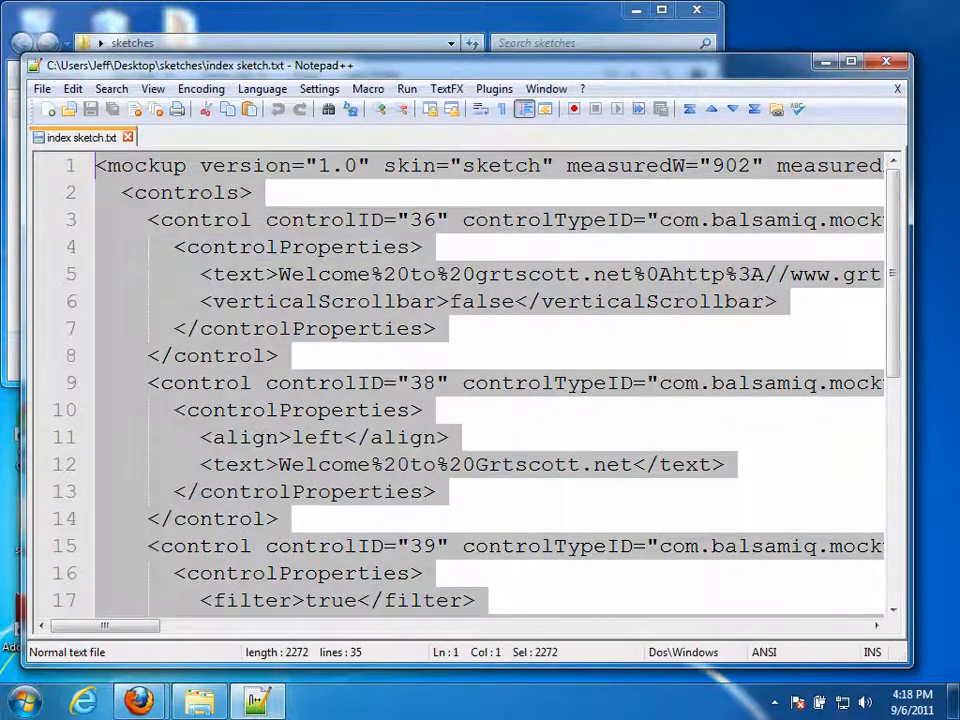
click(253, 247)
key(ctrl+a)
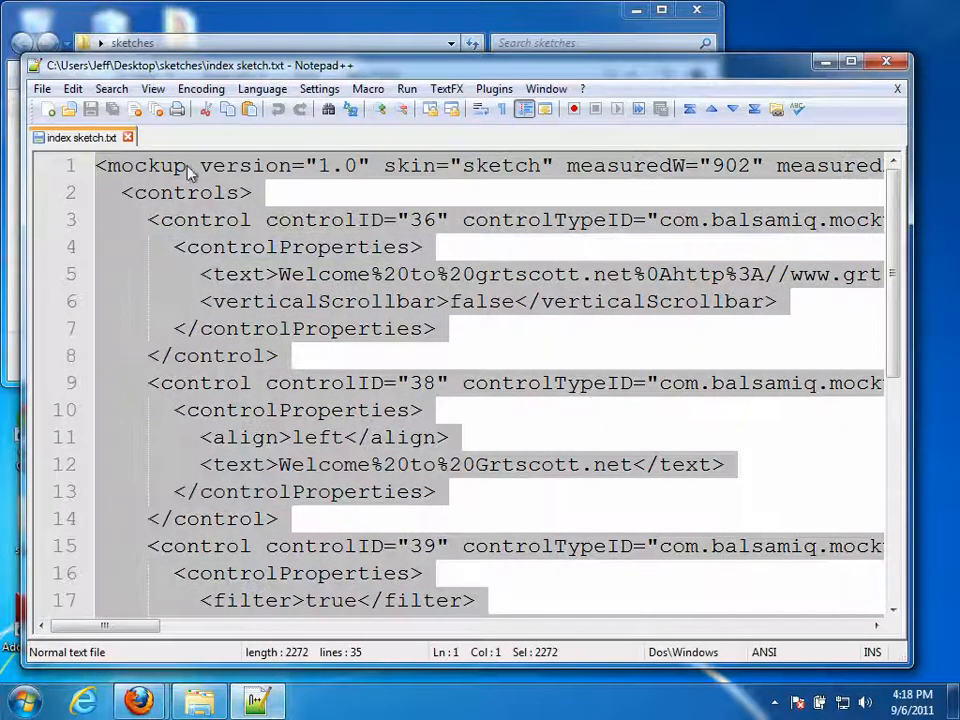
click(73, 89)
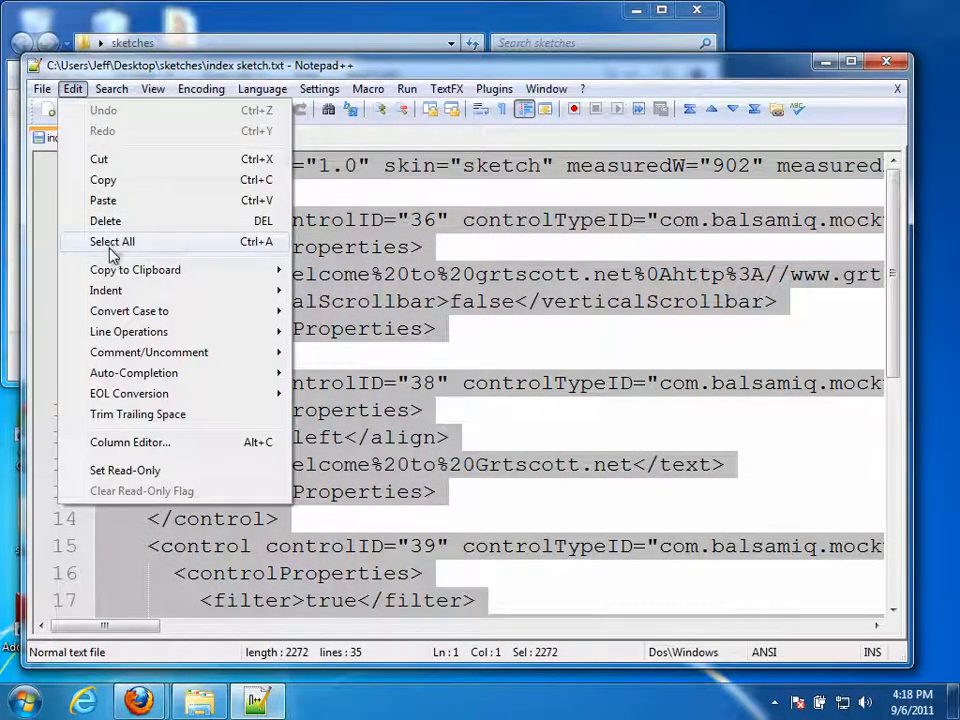
click(110, 244)
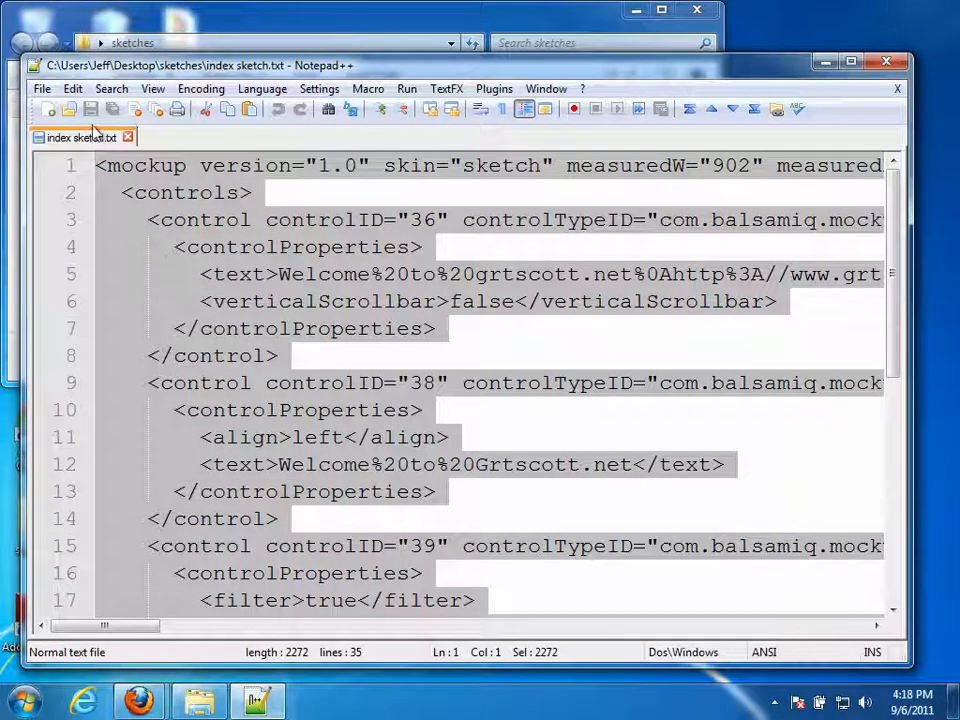
click(73, 89)
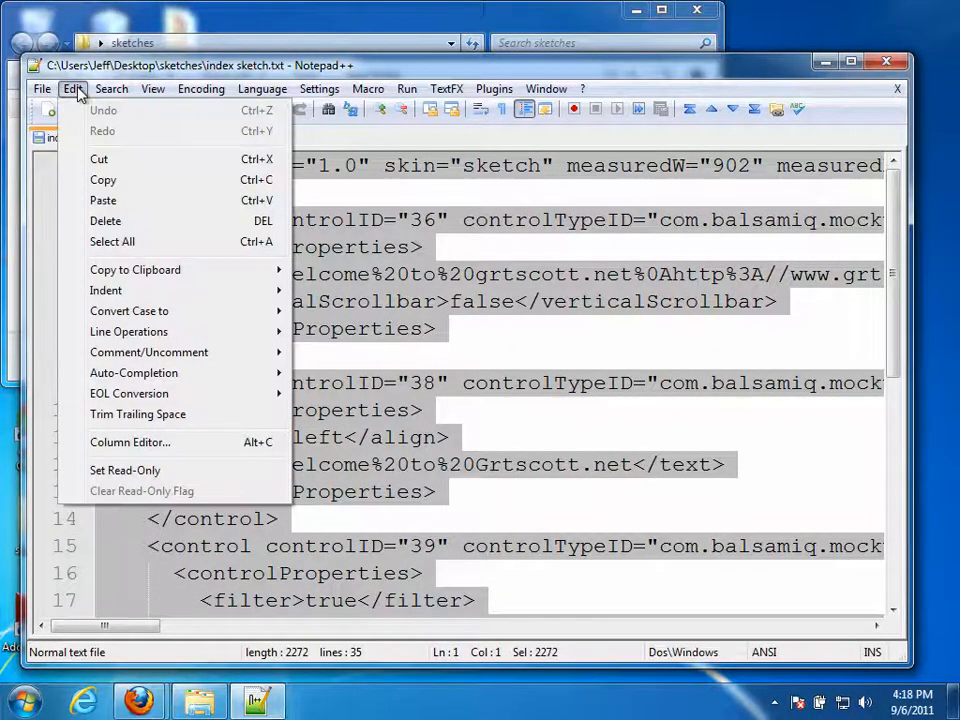
click(104, 180)
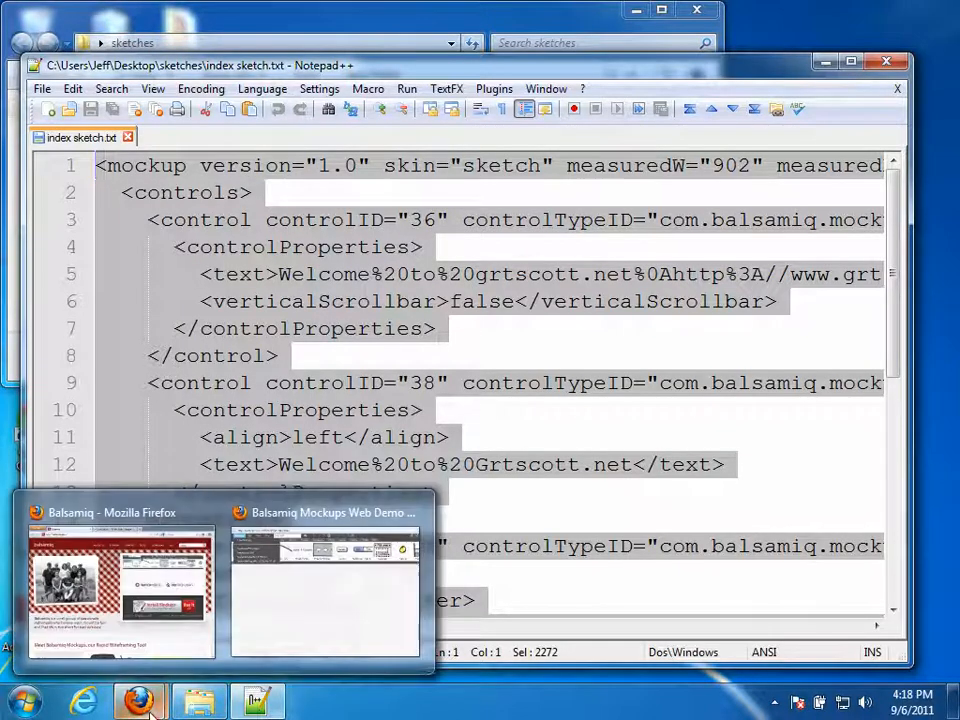
- Paste the XML into the Balsamiq demo's Import Mockup XML box and import it
click(285, 620)
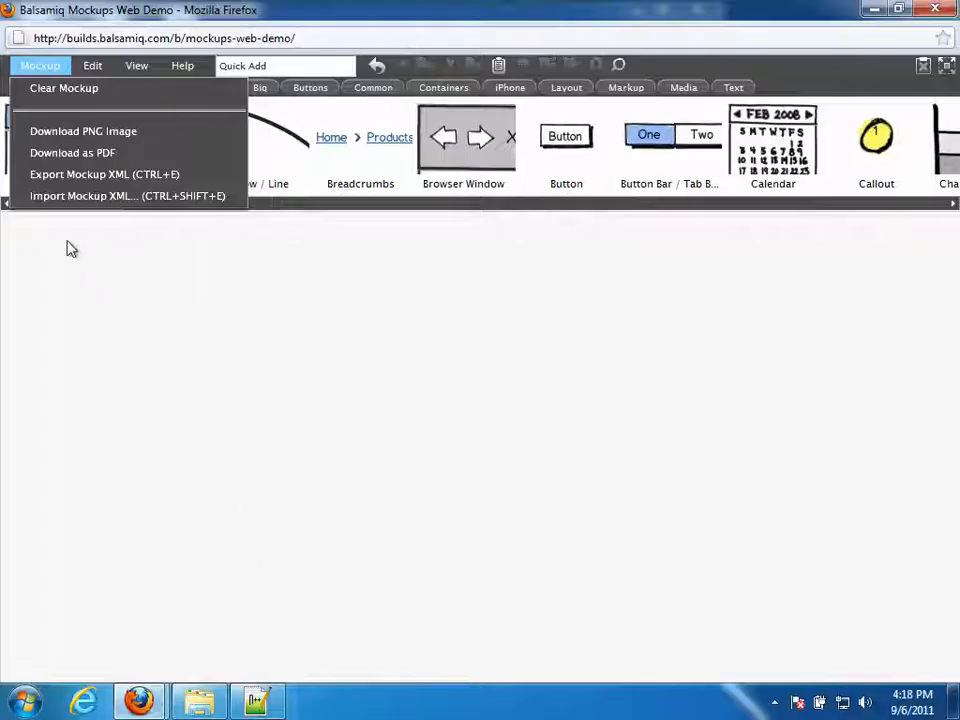
click(71, 198)
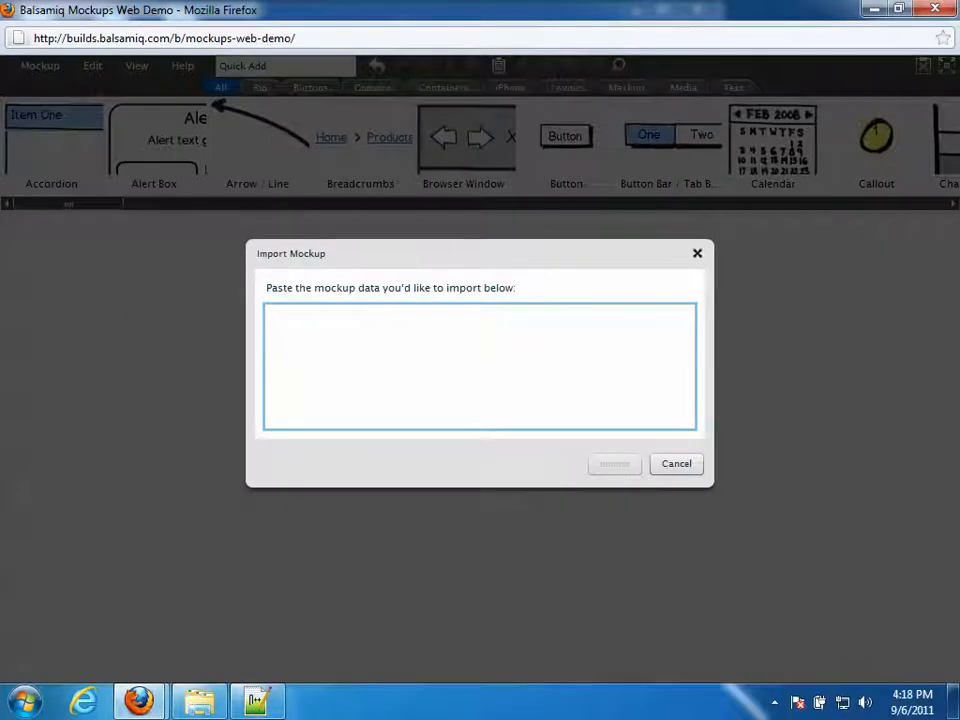
right_click(284, 320)
click(322, 371)
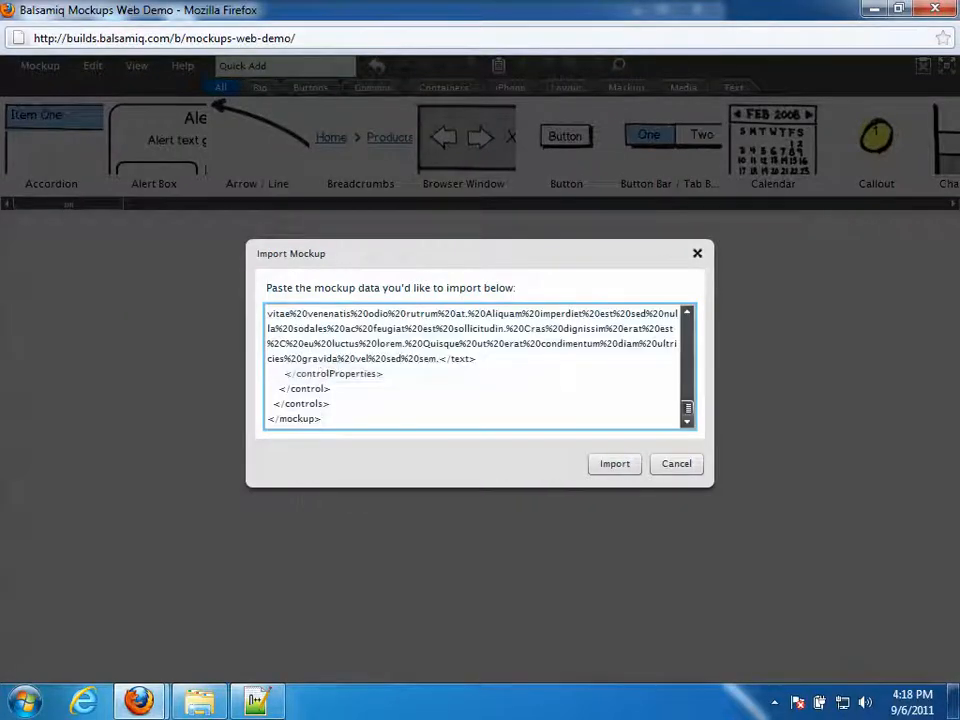
click(625, 471)
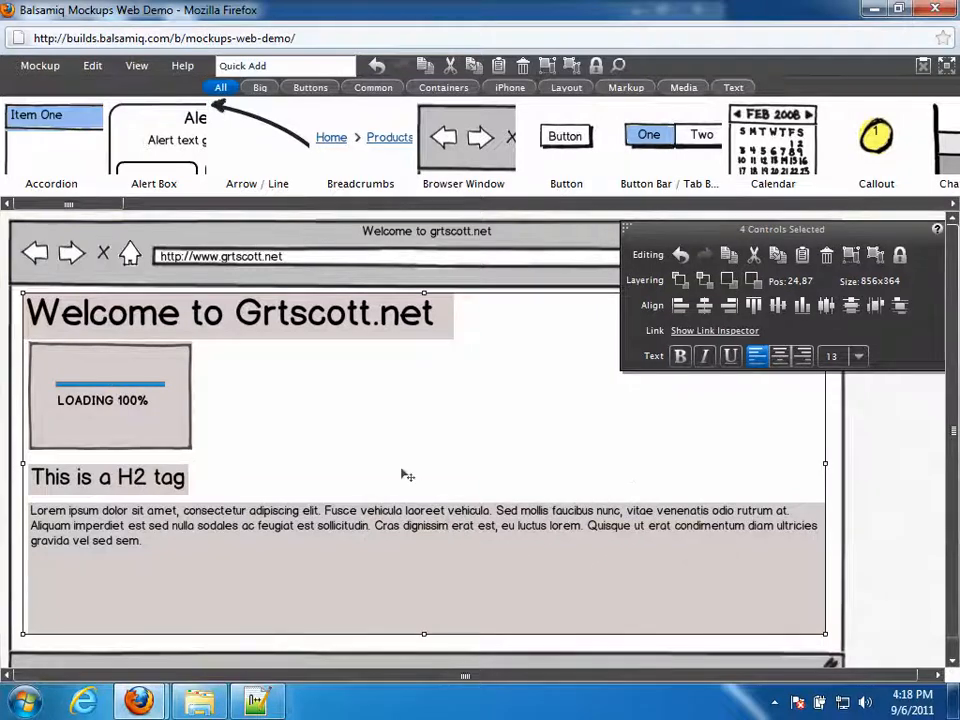
- Shorten the lorem paragraph box to fit its text
click(896, 476)
click(478, 602)
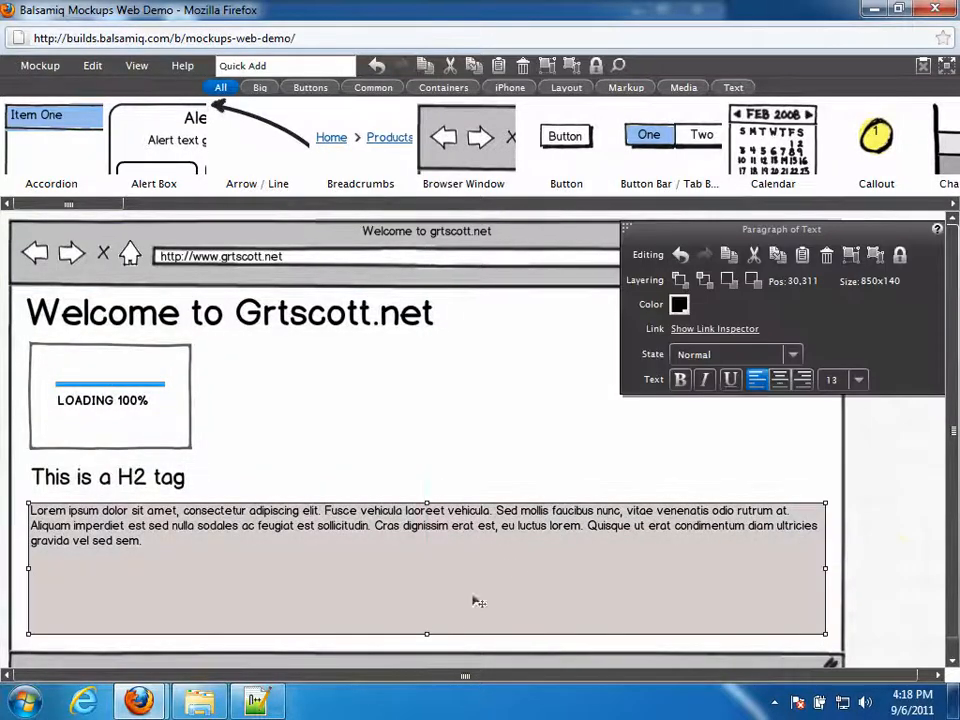
drag(430, 634, 432, 560)
- Set the H2 headline's font size to 28
click(133, 483)
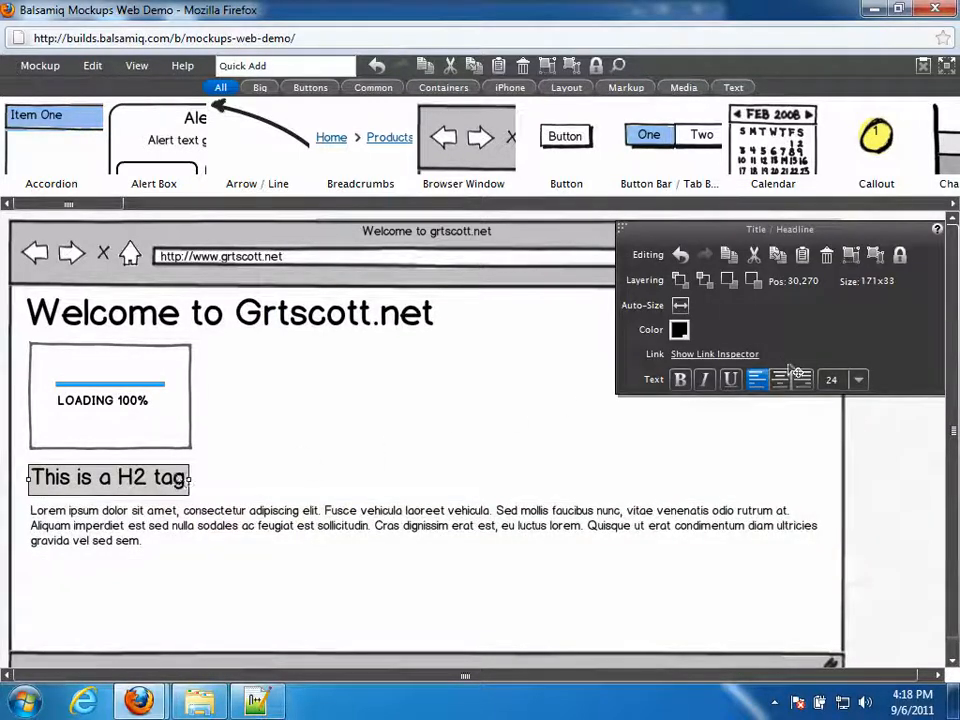
click(858, 379)
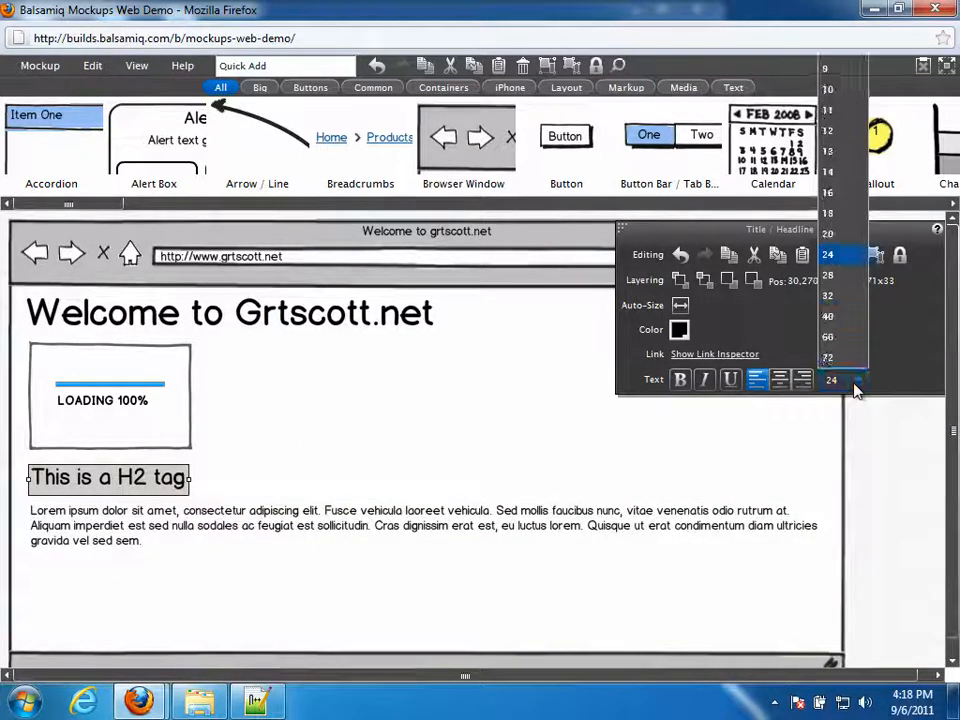
click(828, 278)
click(890, 489)
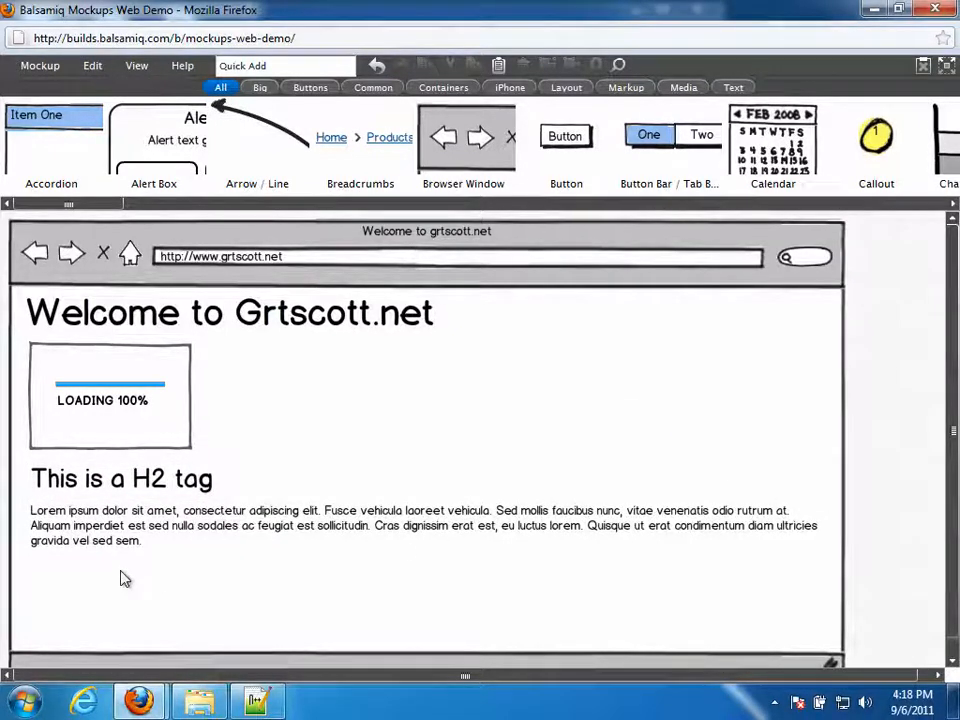
- Change the loading image to the Default Placeholder
click(83, 425)
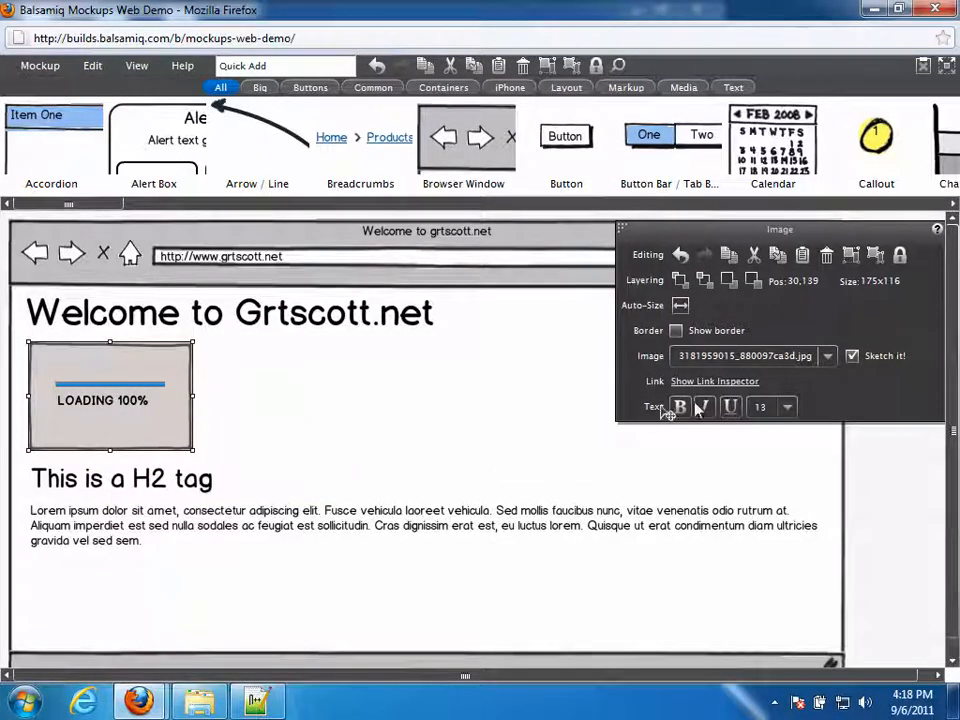
click(828, 356)
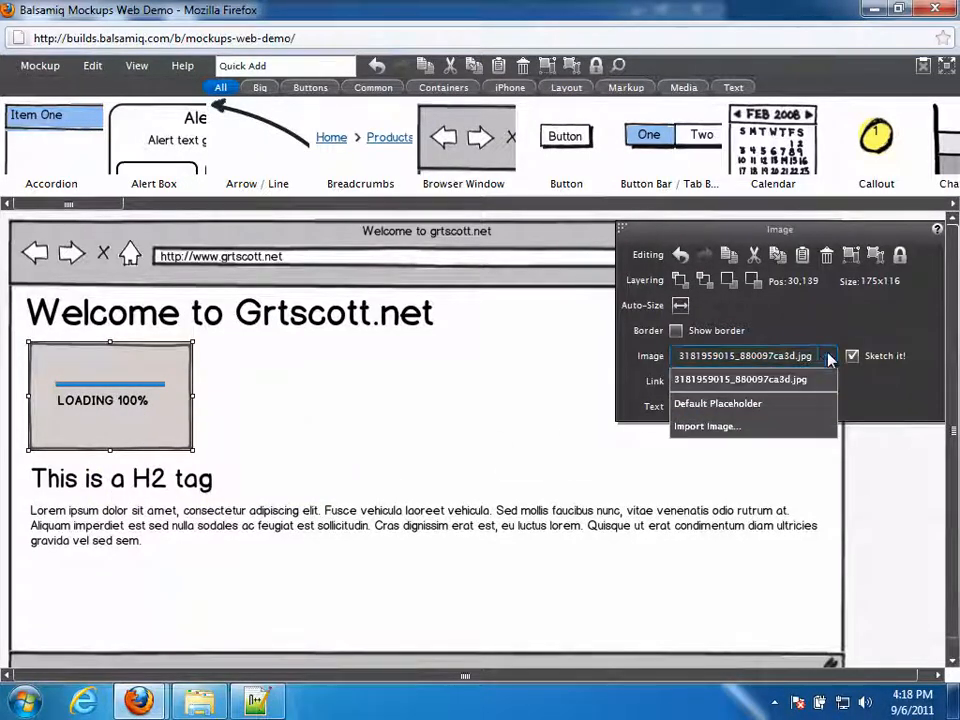
click(717, 403)
click(364, 450)
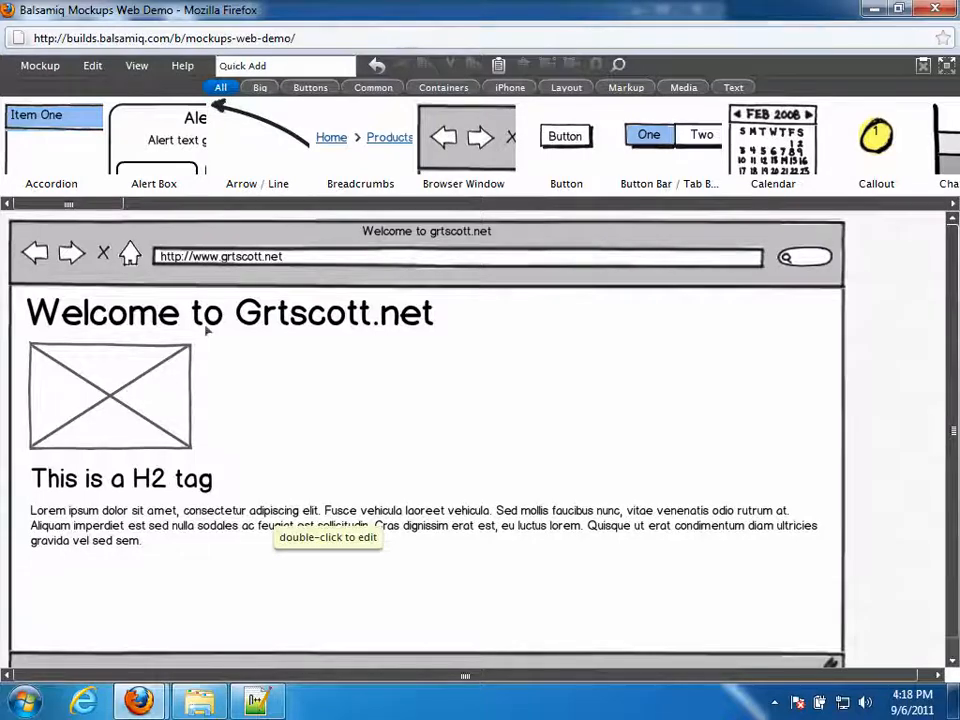
click(272, 67)
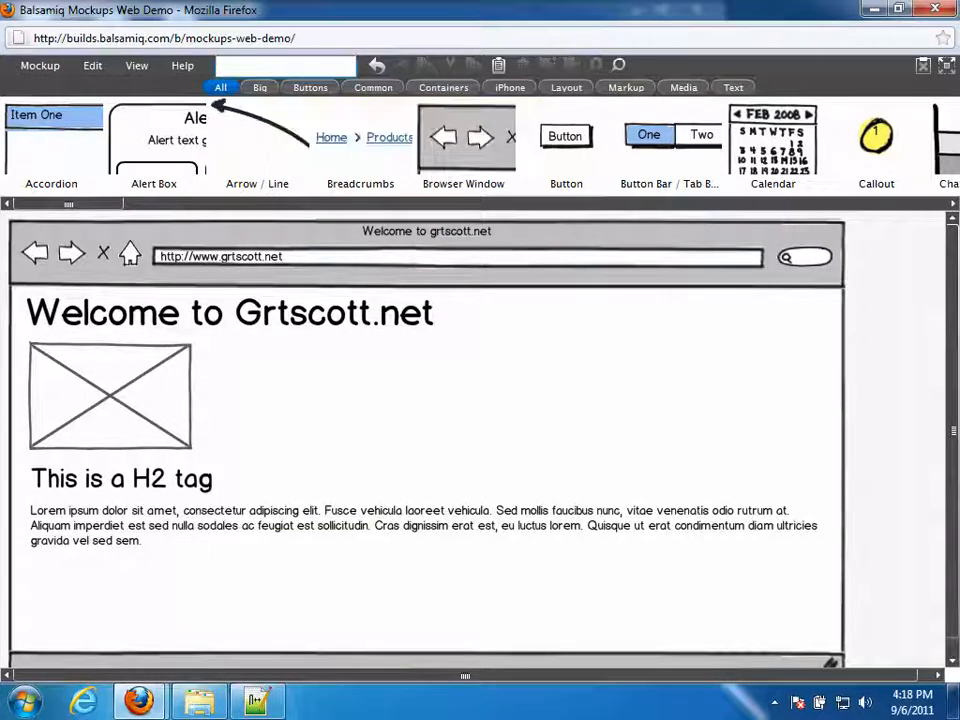
- Quick-add a 'para' Paragraph of Text below the lorem text and widen it to 850 px
text(para)
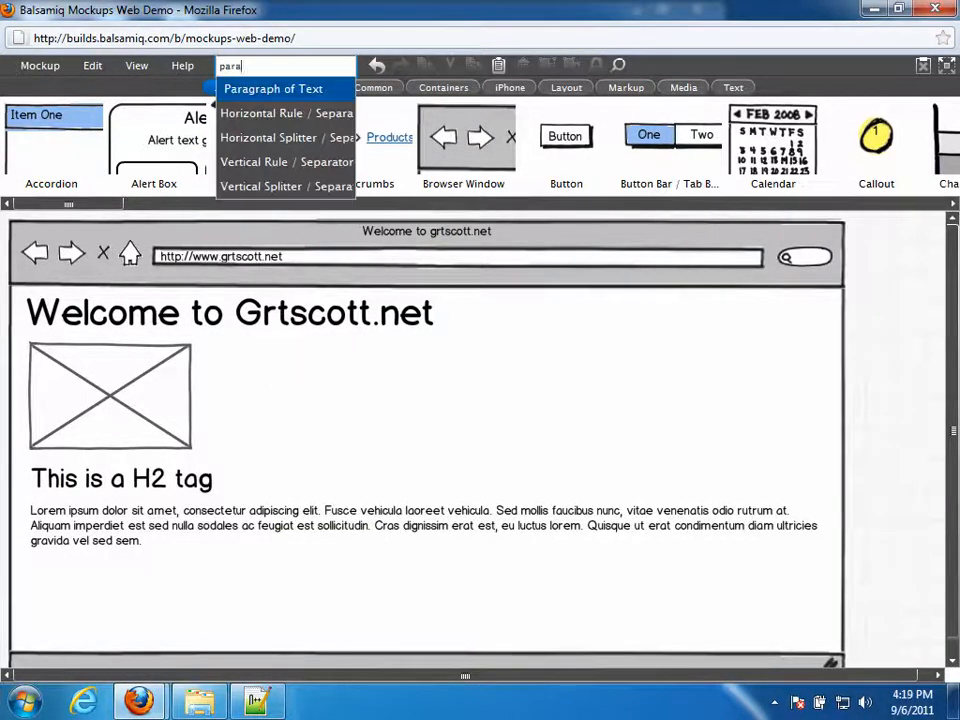
key(Return)
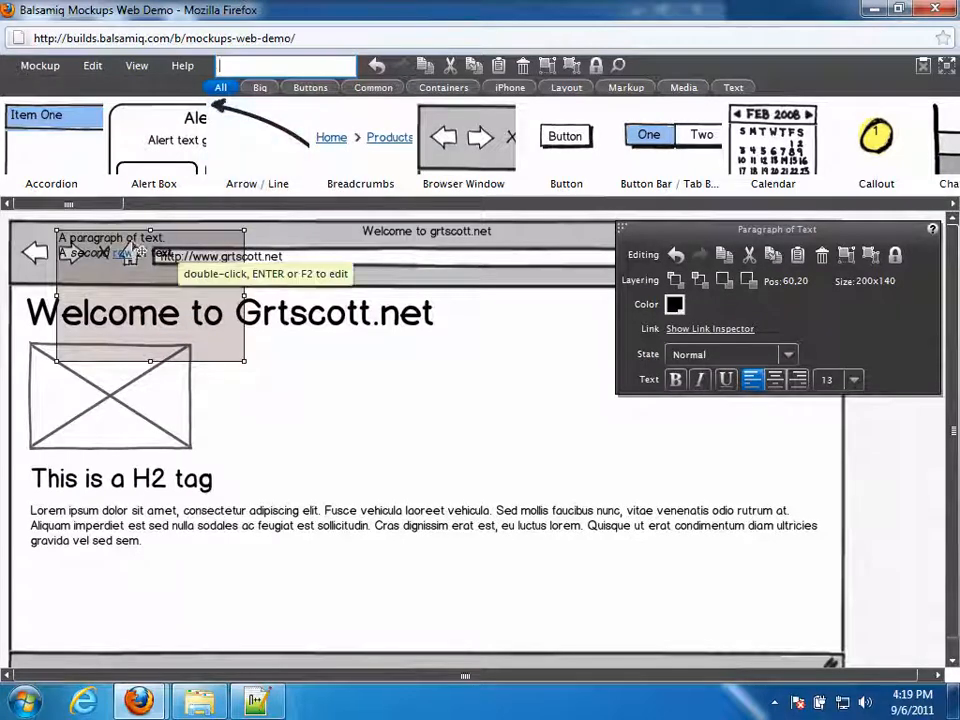
drag(148, 229, 158, 575)
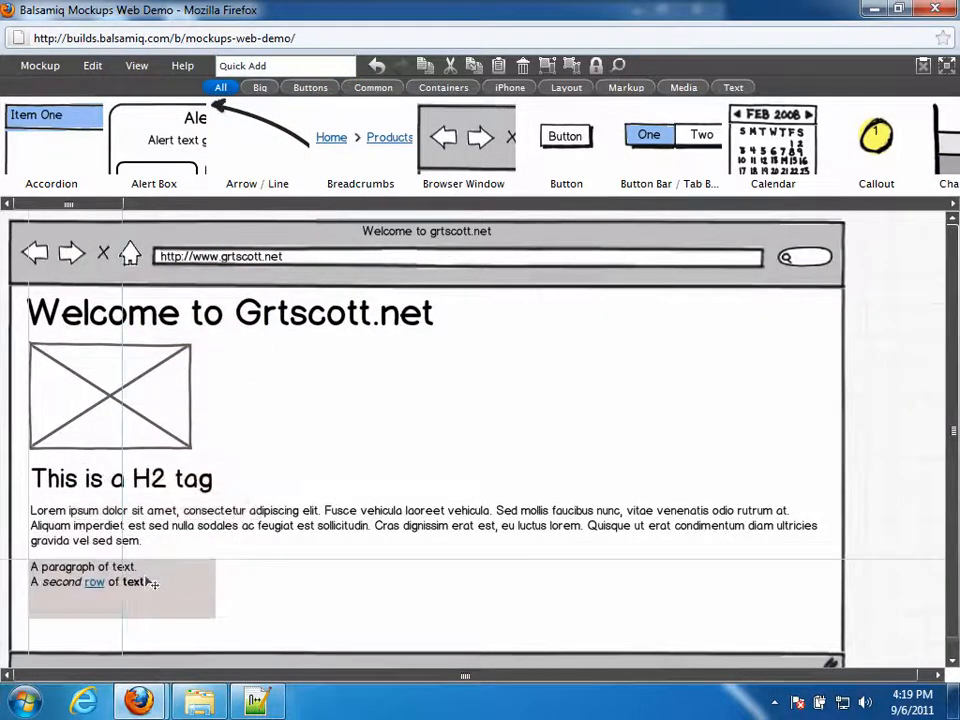
drag(217, 596, 820, 597)
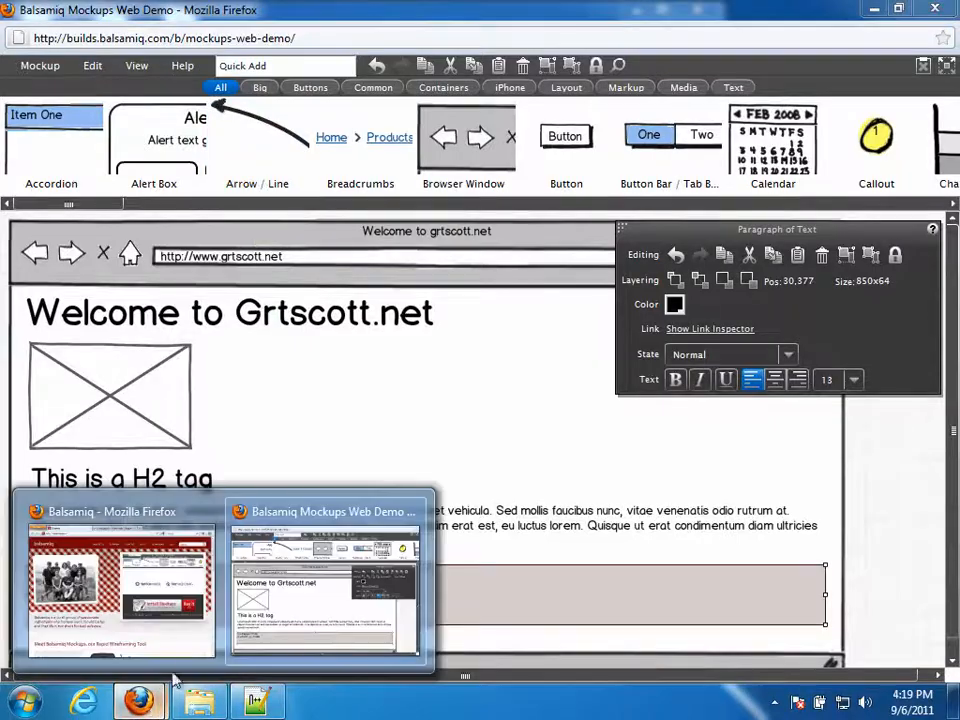
- Copy the lipsum.com sentences from 'Aenean' to the end, then return to the mockup window
key(alt+Tab)
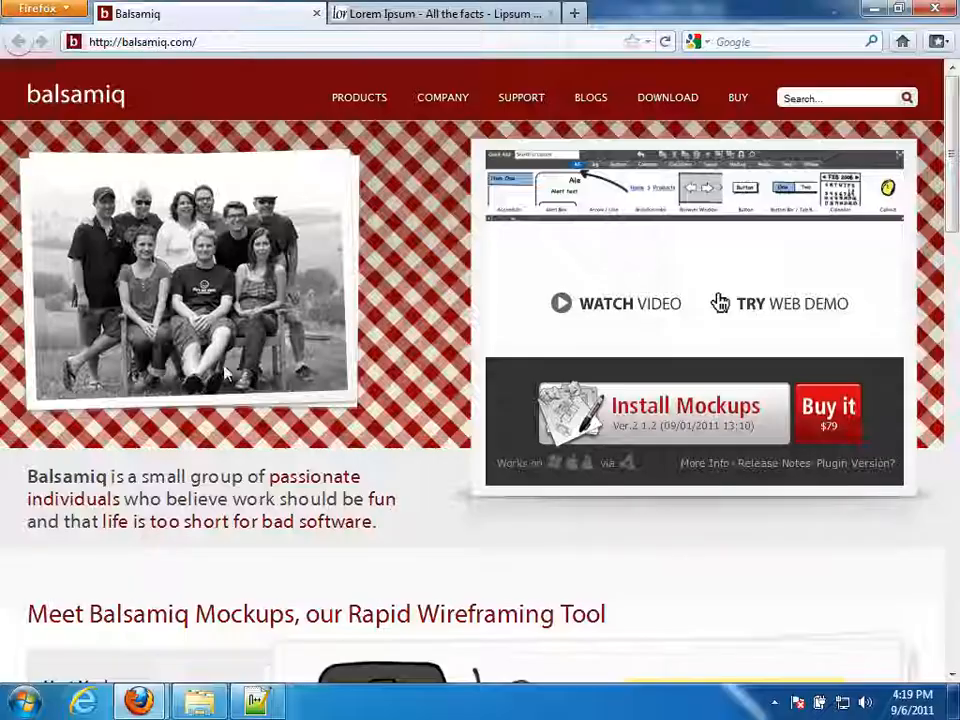
click(398, 17)
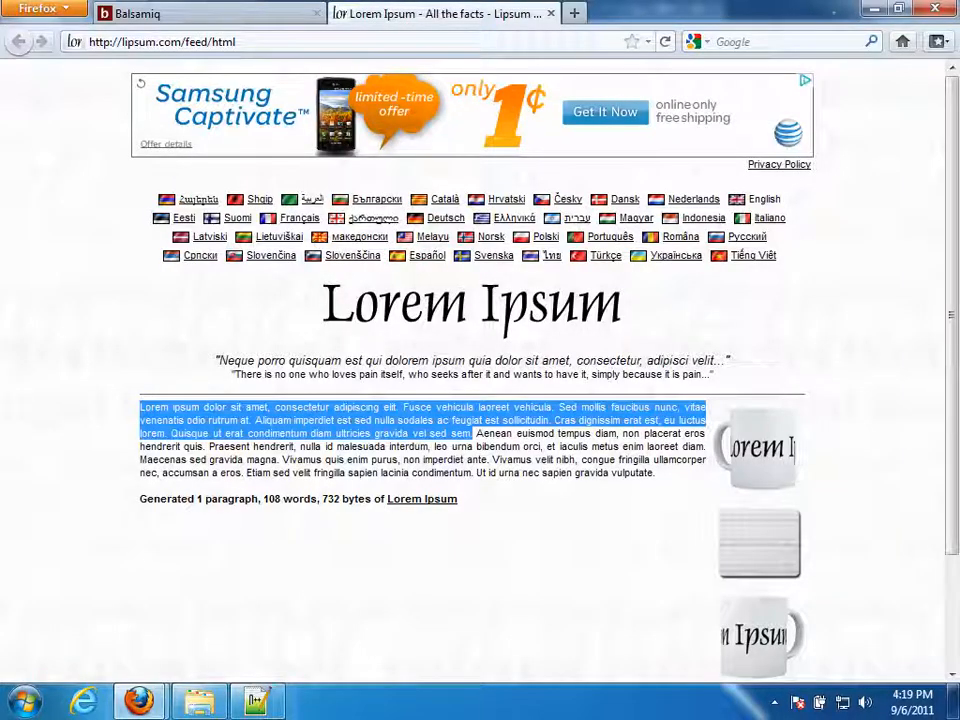
drag(476, 433, 667, 481)
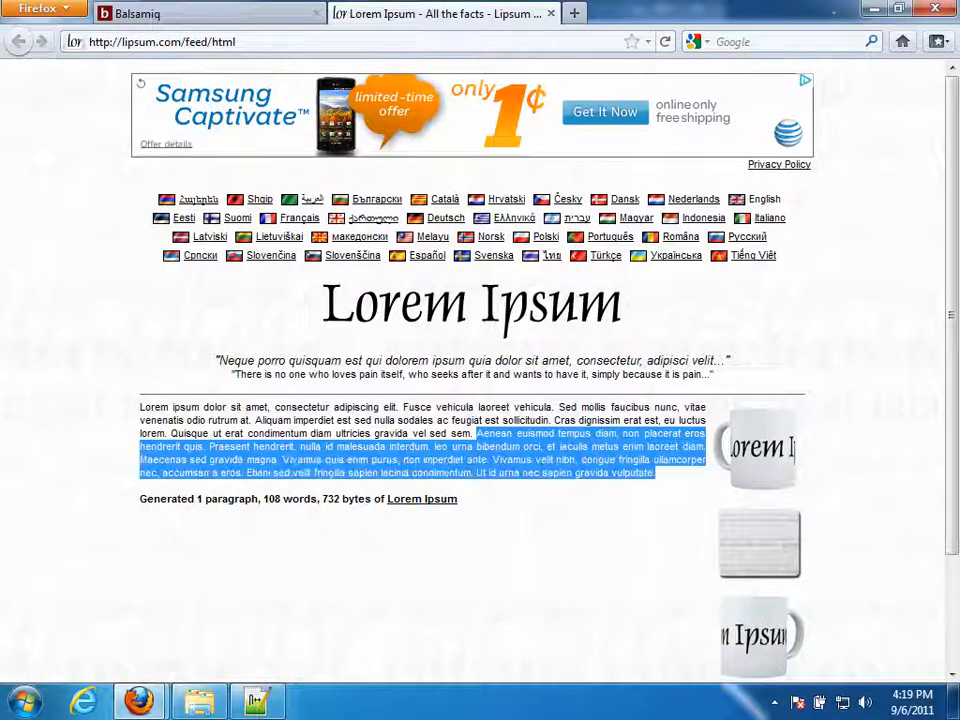
right_click(665, 481)
click(668, 492)
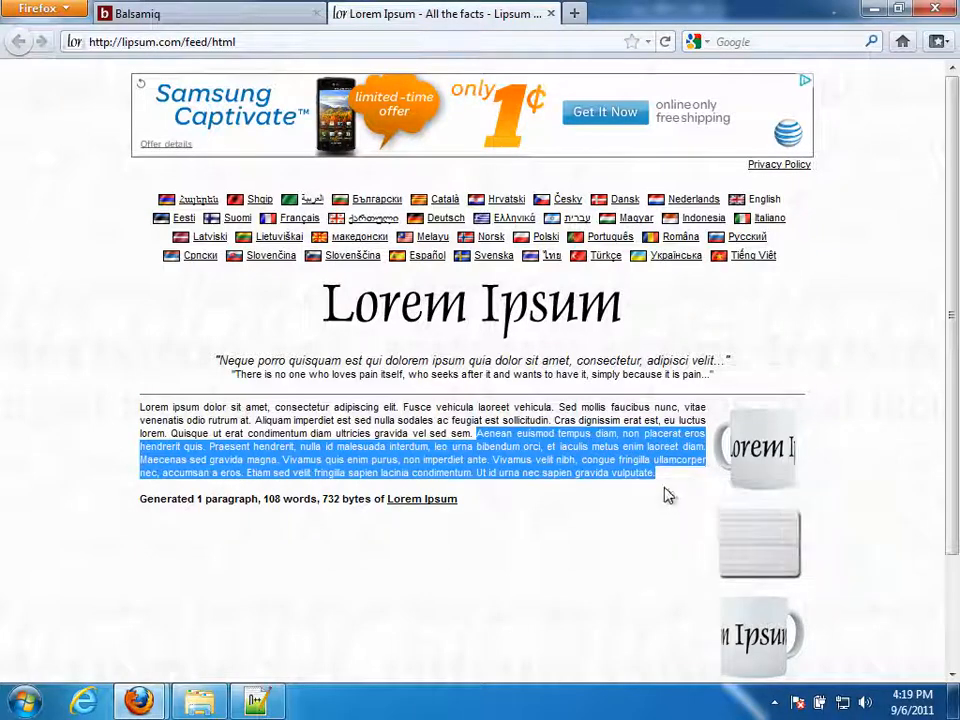
click(218, 18)
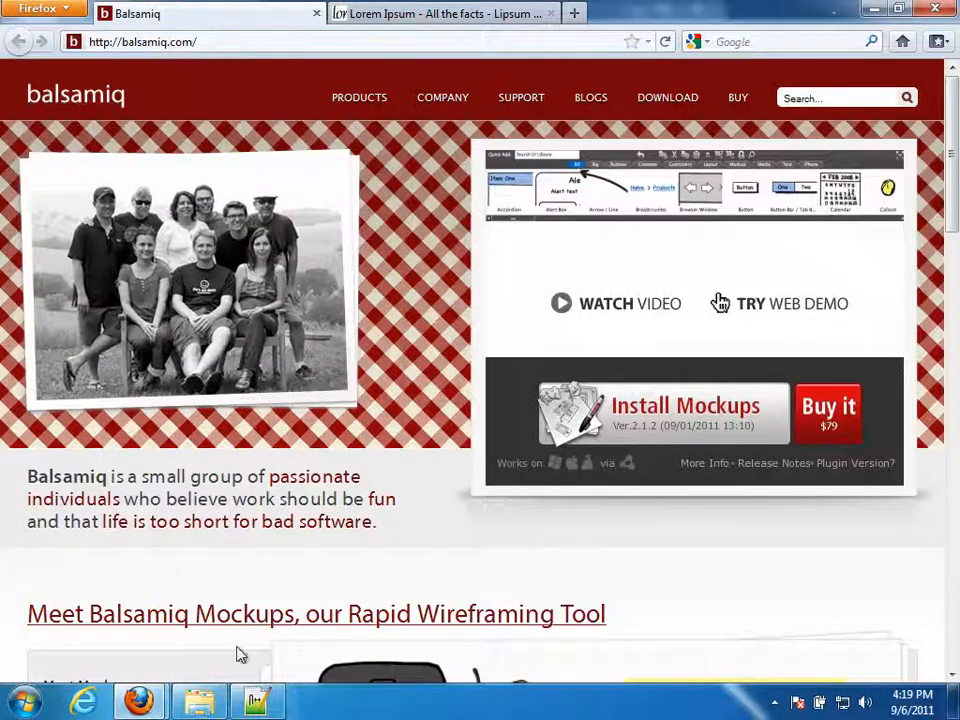
mouse_move(138, 700)
click(264, 627)
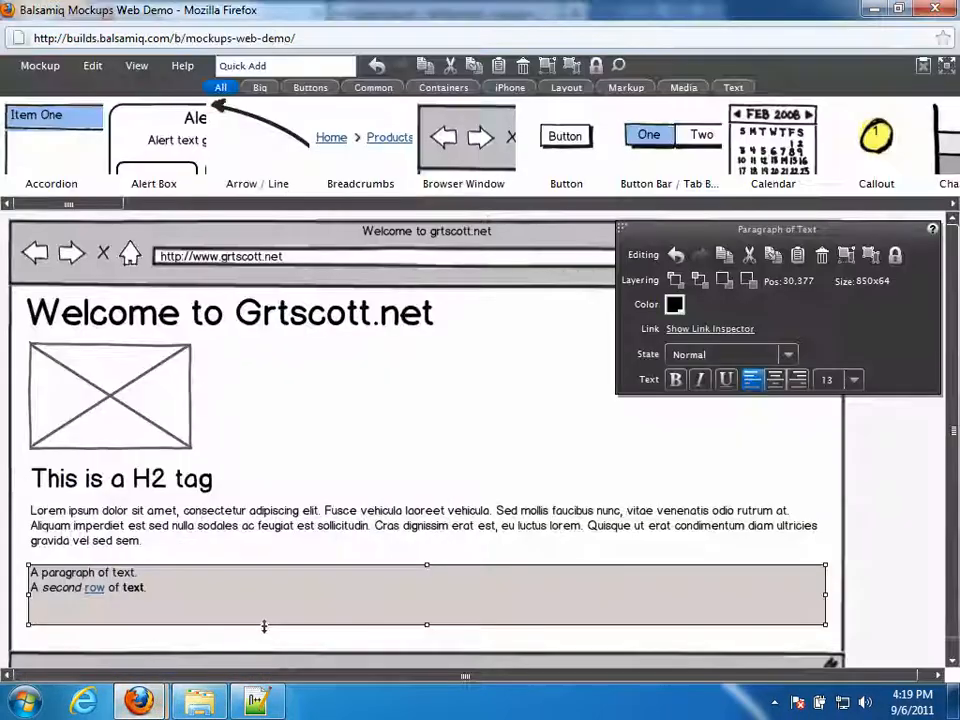
- Paste the copied 'Aenean euismod…' sentences over the second paragraph's sample text and commit it
double_click(189, 600)
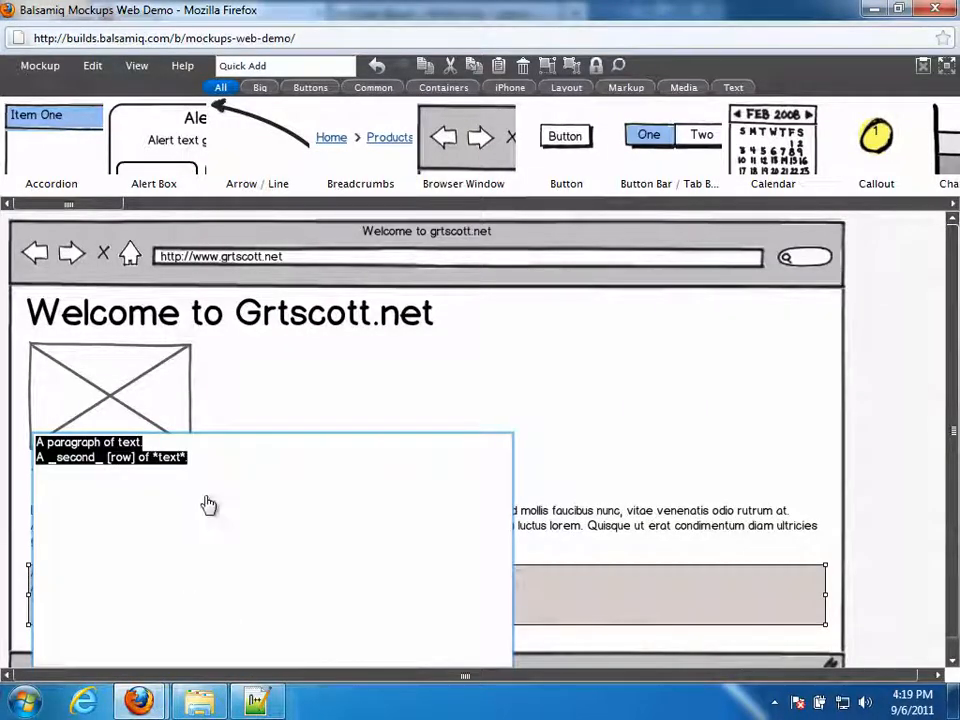
key(super)
key(ctrl+v)
click(425, 545)
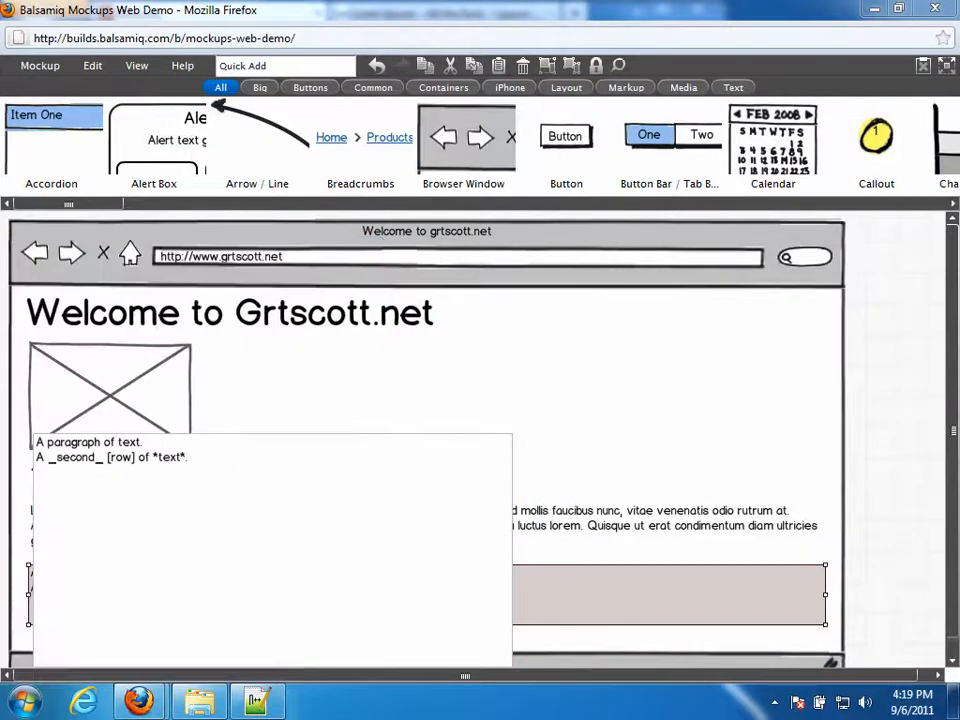
click(849, 80)
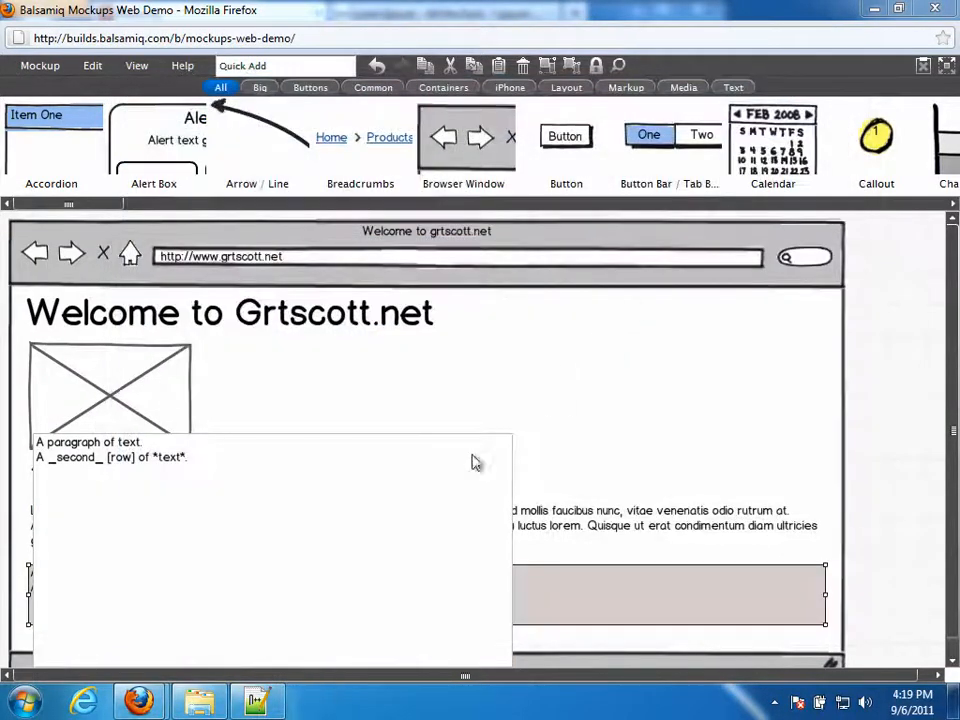
drag(476, 462, 480, 364)
key(ctrl+v)
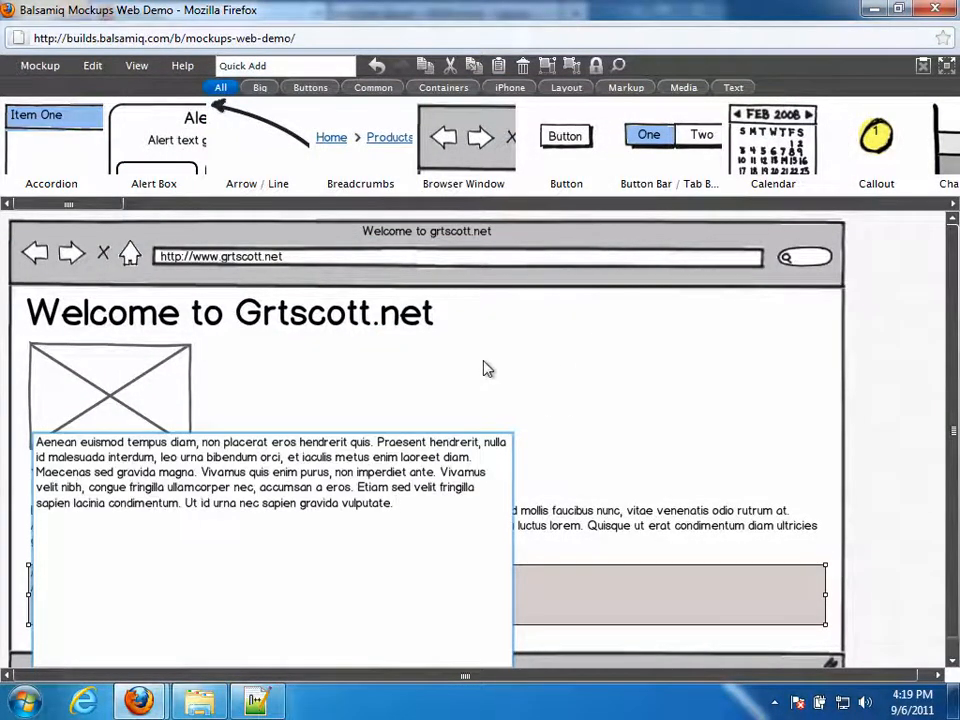
click(897, 494)
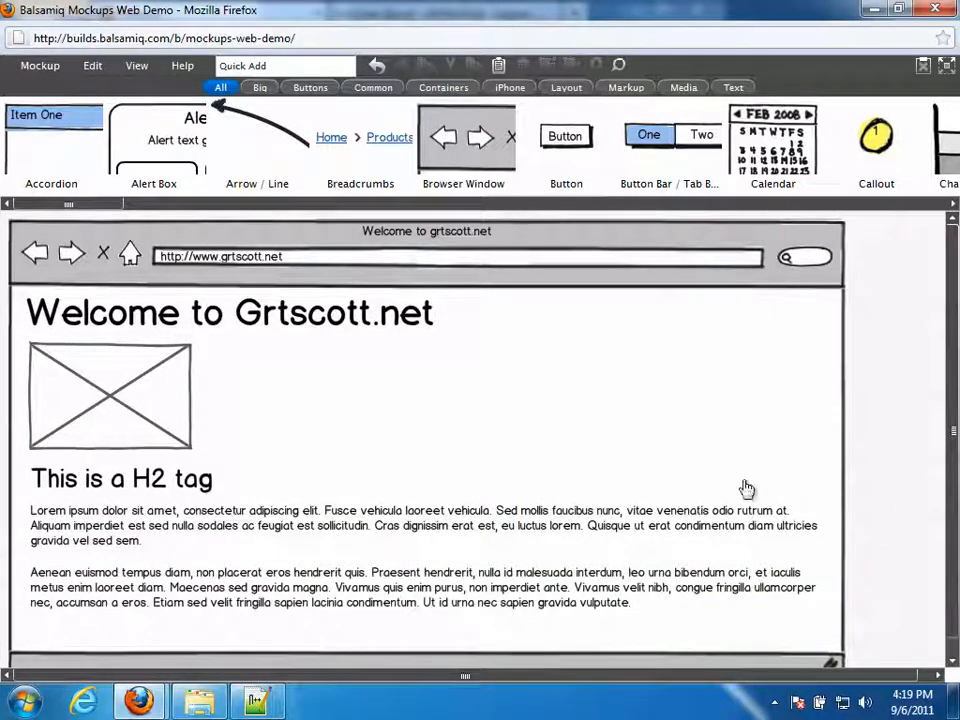
- Export the mockup XML to the clipboard from the Mockup menu
click(279, 707)
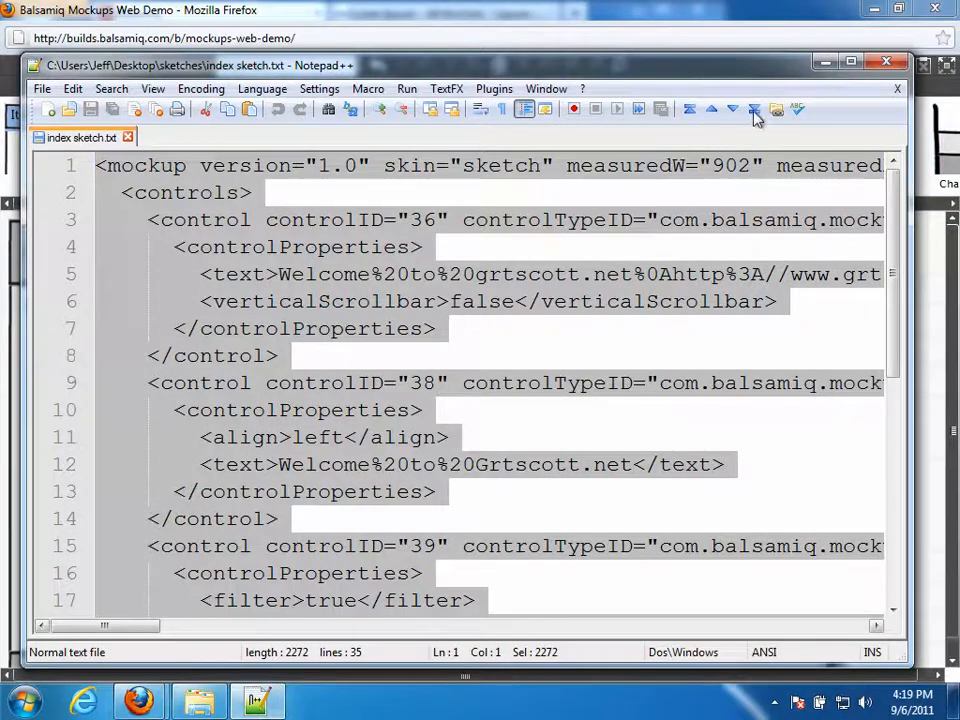
click(825, 62)
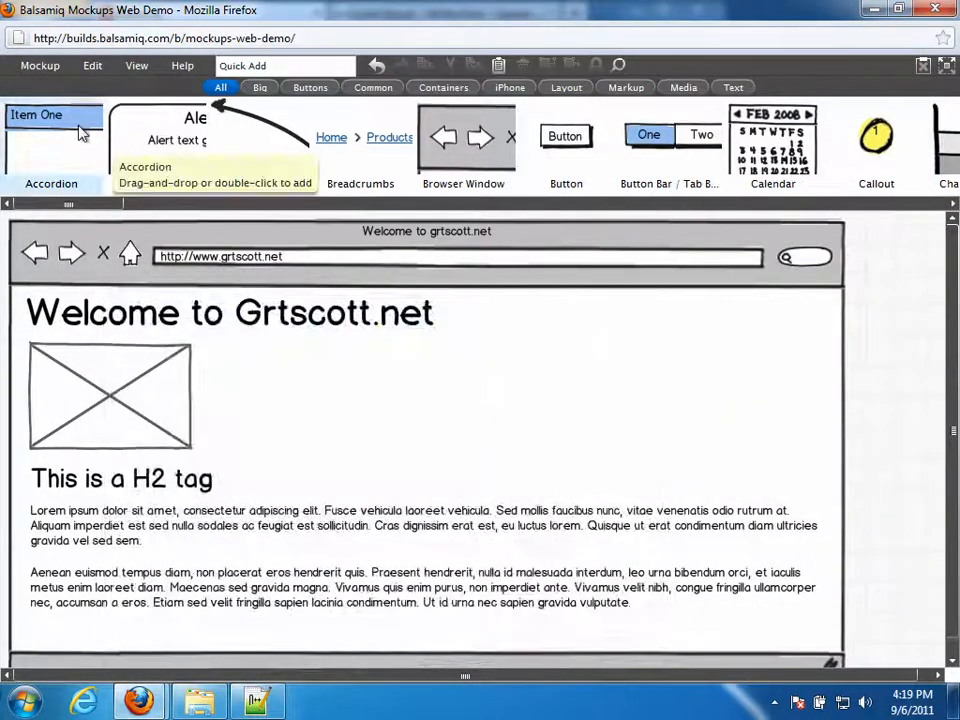
click(45, 67)
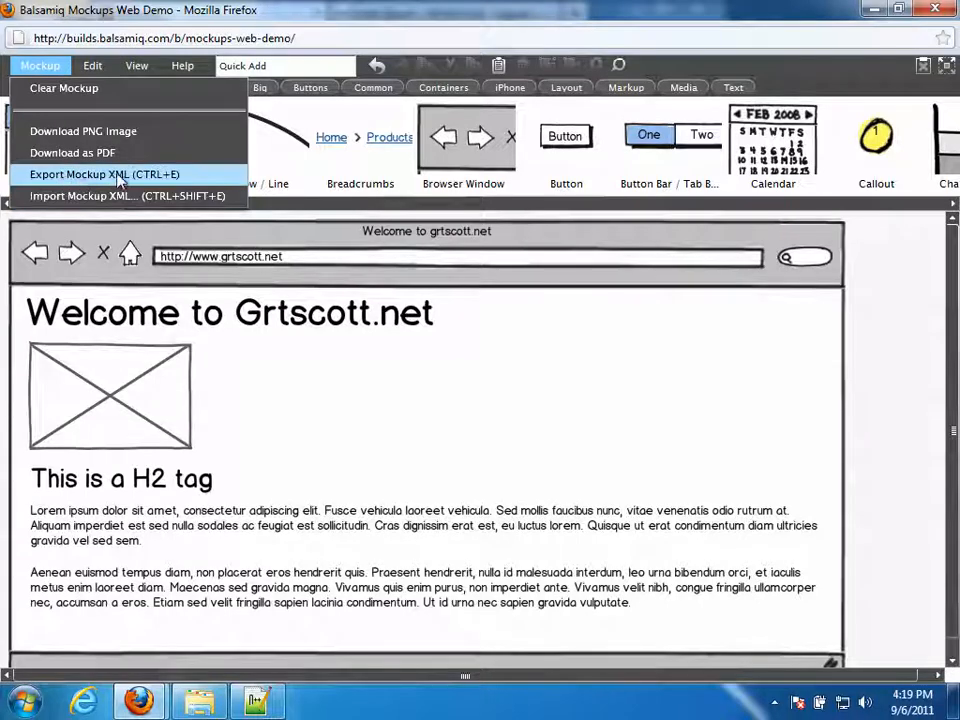
click(88, 176)
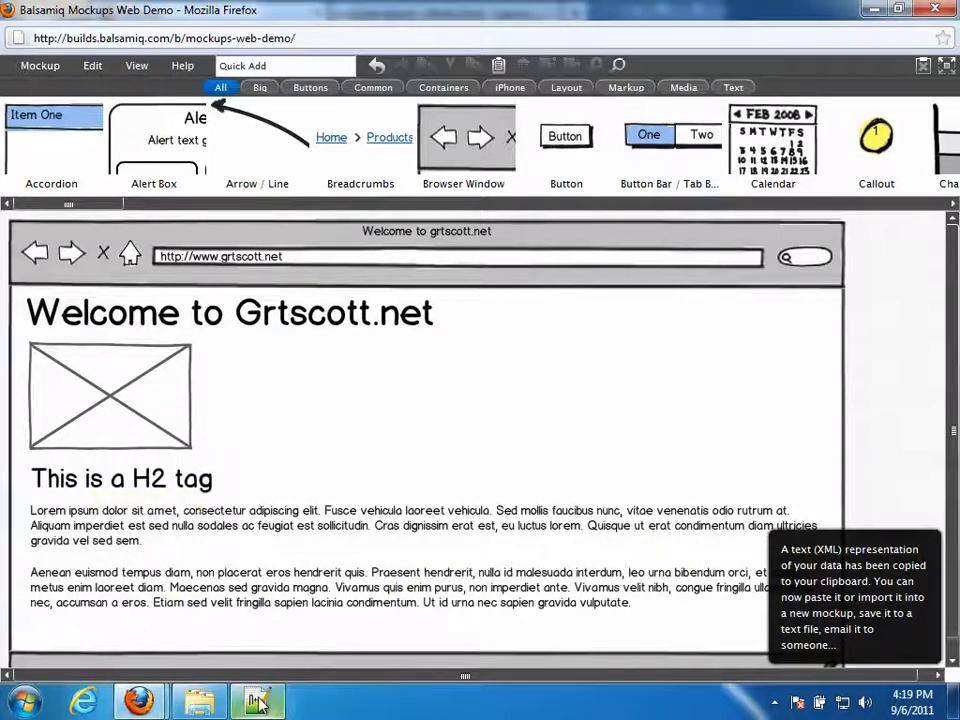
- Replace everything in index sketch.txt with the exported XML, save it, and return to Firefox
mouse_move(258, 700)
click(194, 526)
click(213, 475)
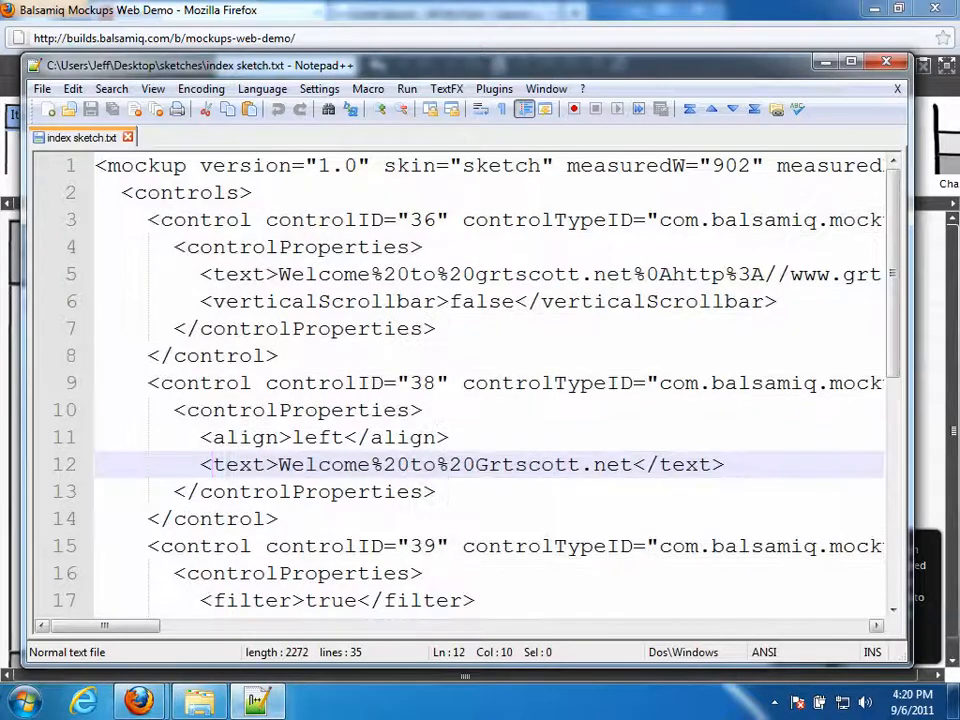
key(ctrl+a)
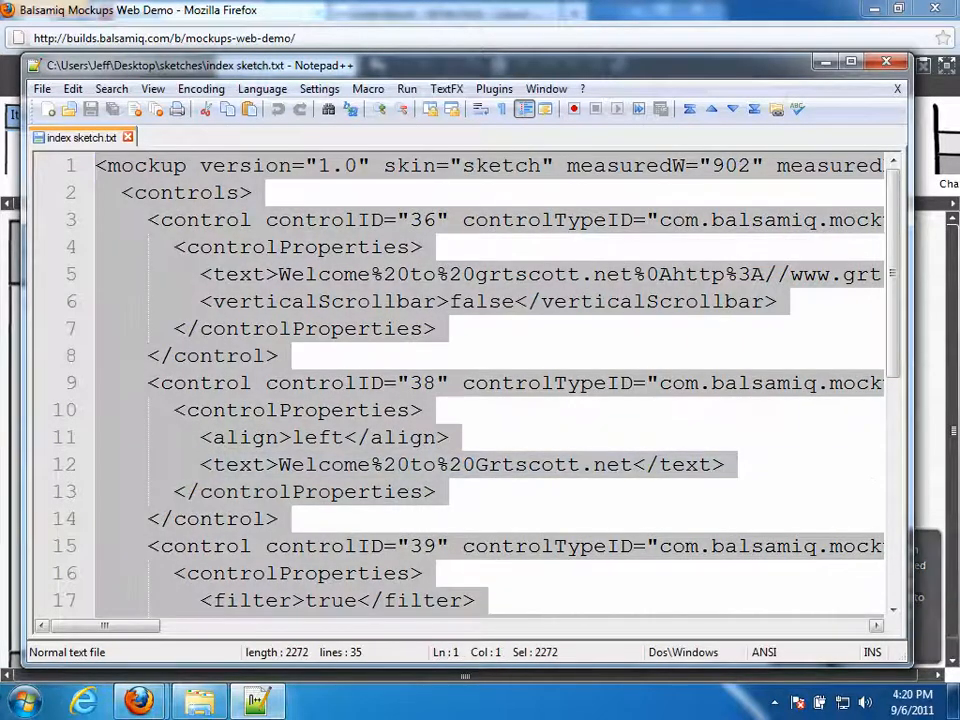
click(74, 89)
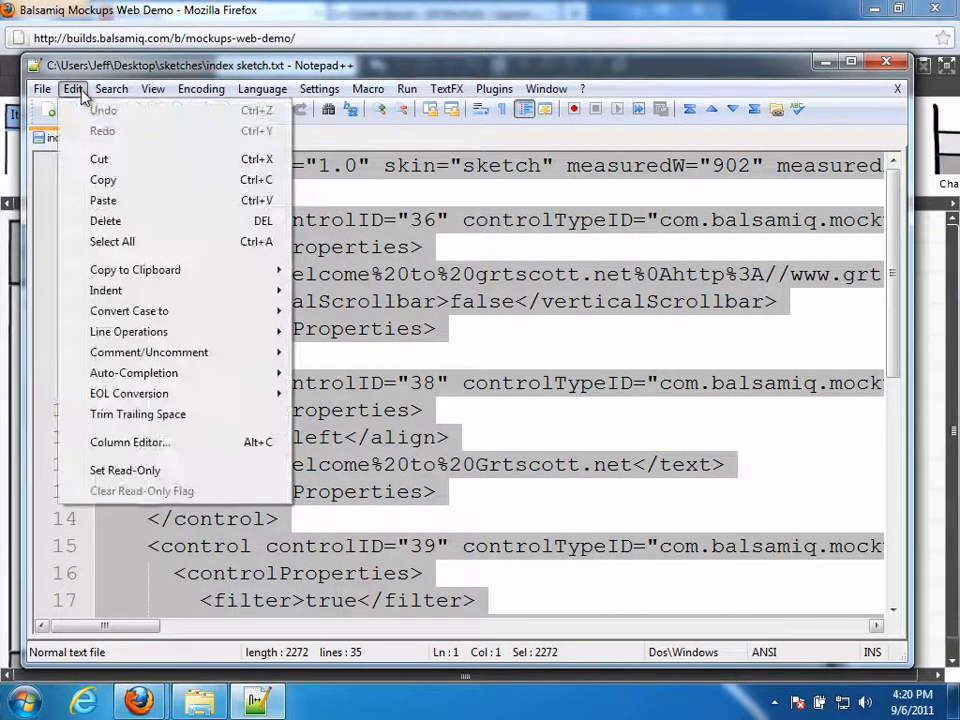
click(187, 247)
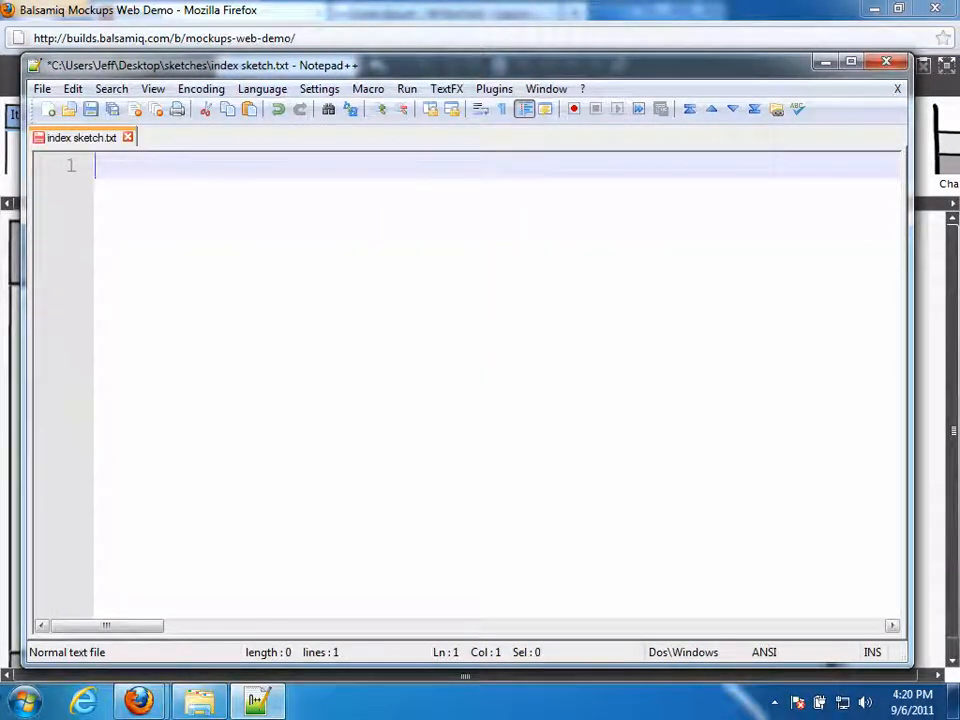
right_click(116, 168)
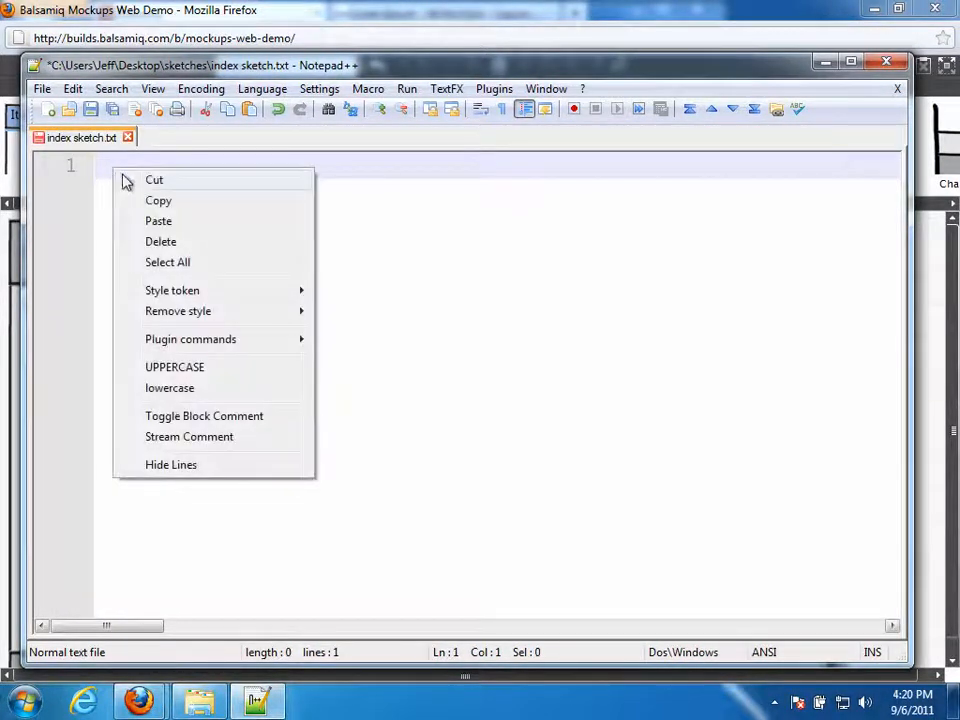
click(154, 221)
click(90, 109)
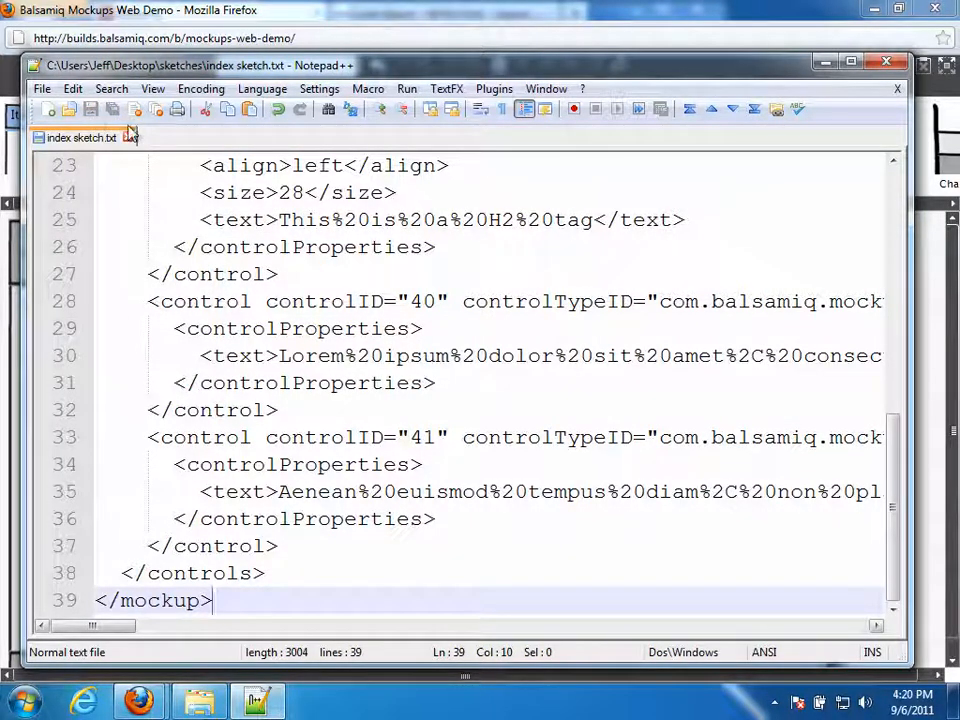
click(321, 21)
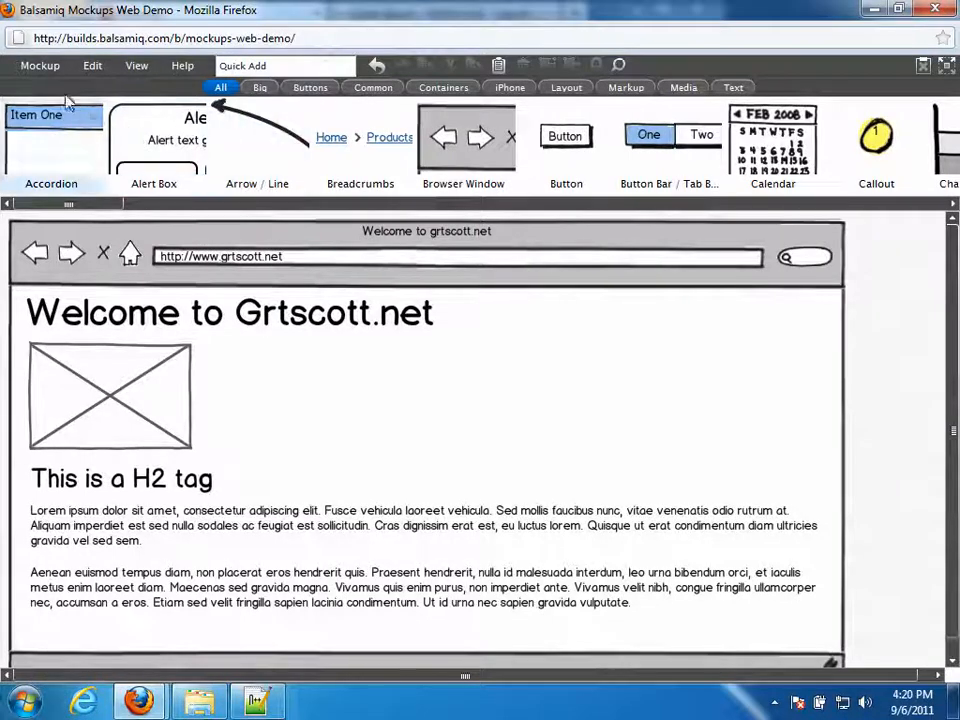
- Open the Mockup export menu, close it without choosing, then reopen it
click(40, 65)
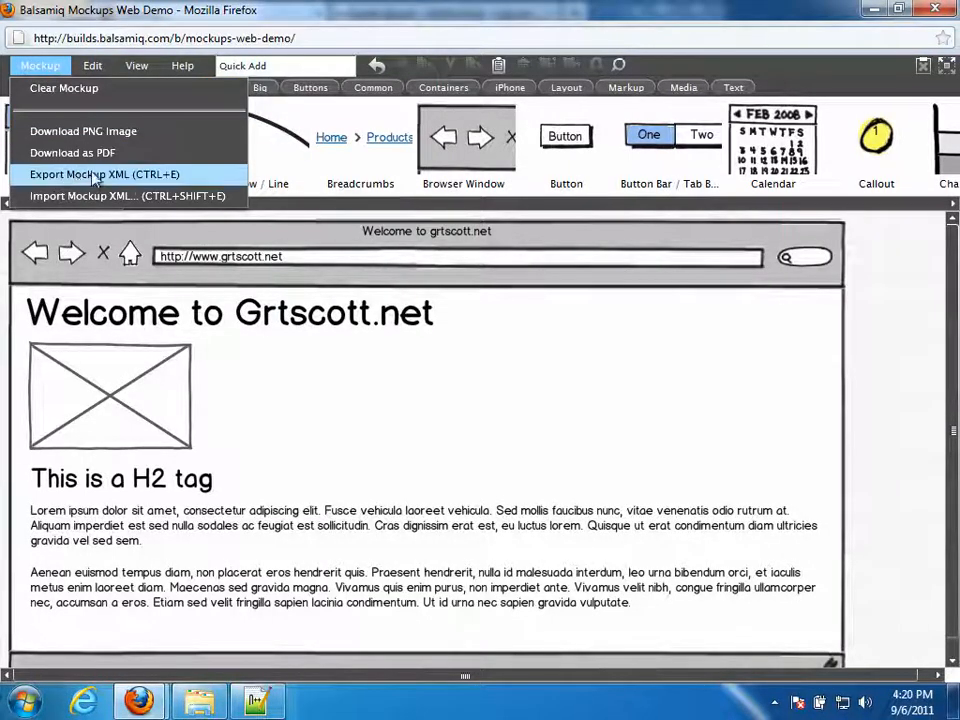
click(858, 386)
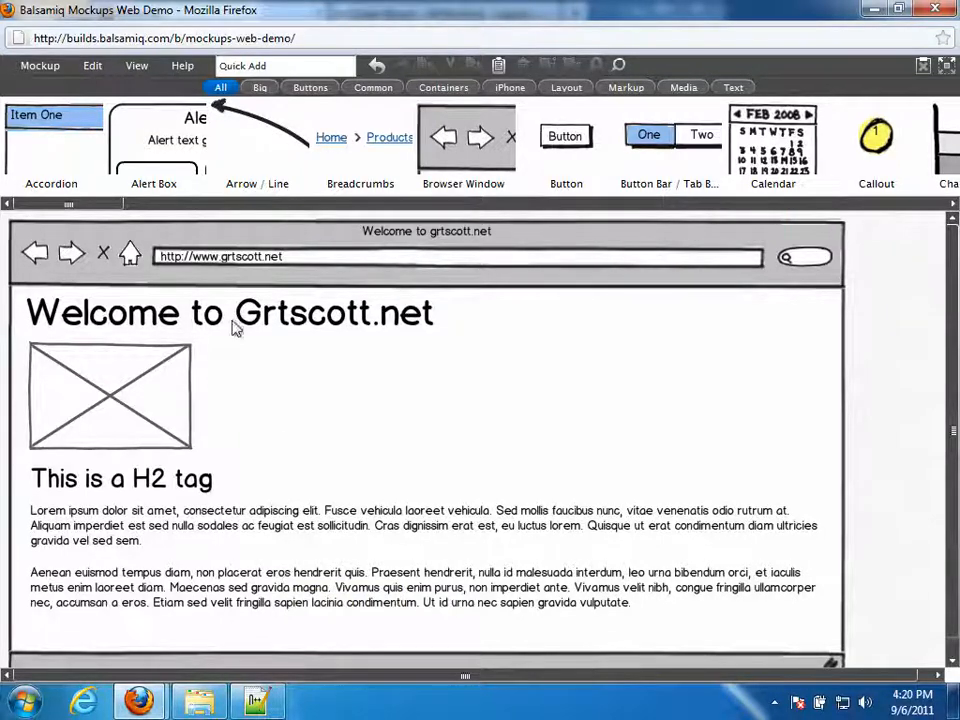
click(55, 70)
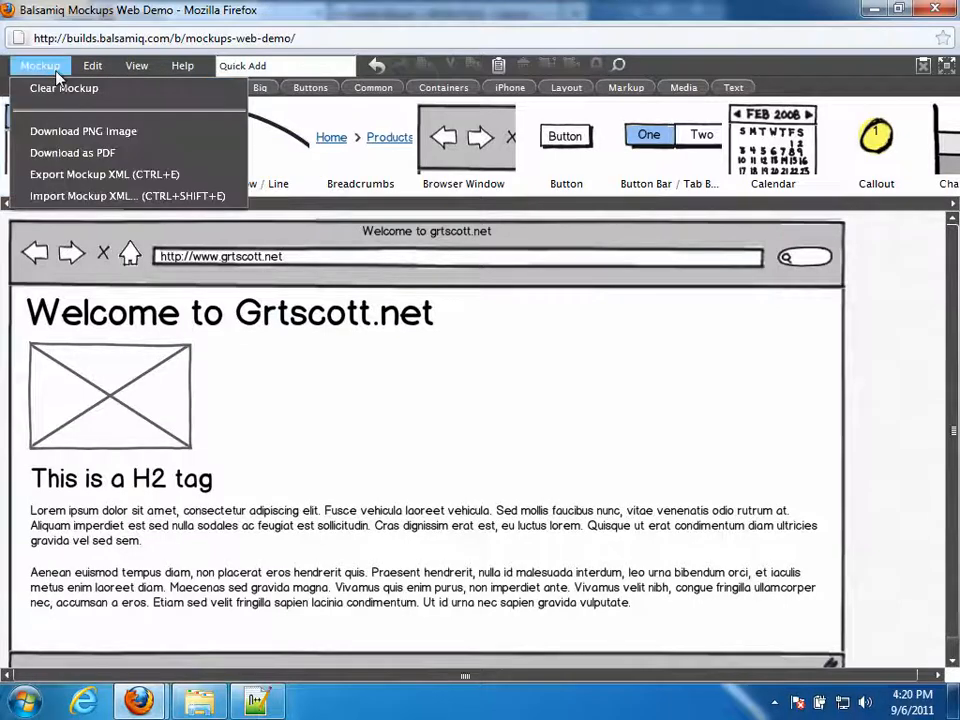
- Download the mockup as a PNG, saving myImage.png to disk
click(136, 135)
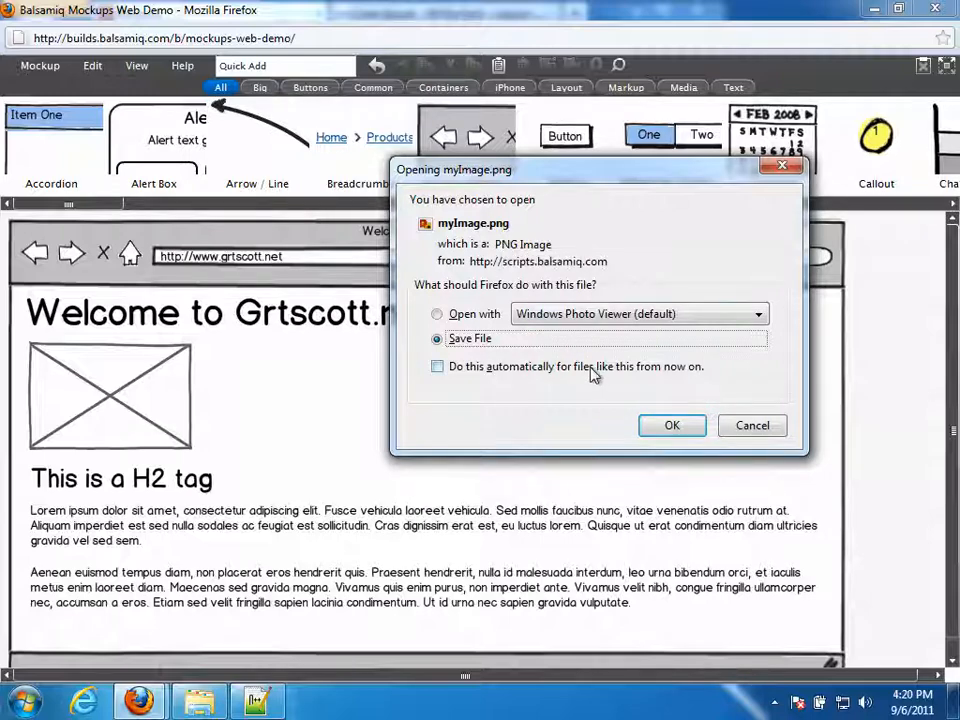
click(672, 426)
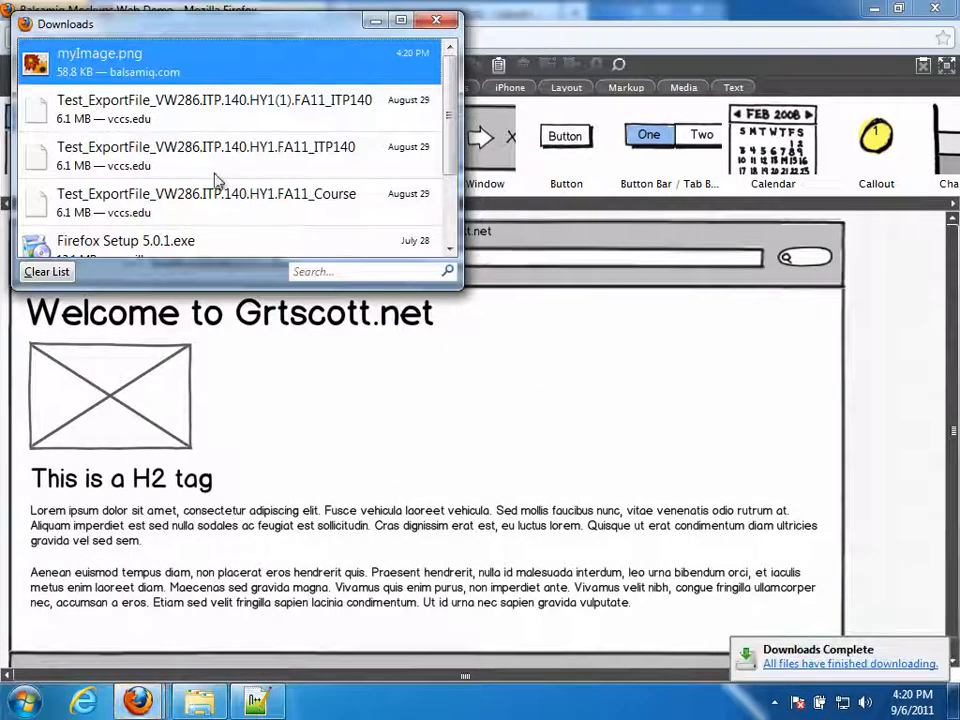
- Move the downloaded myImage.png from the Downloads folder into the Desktop sketches folder
right_click(128, 65)
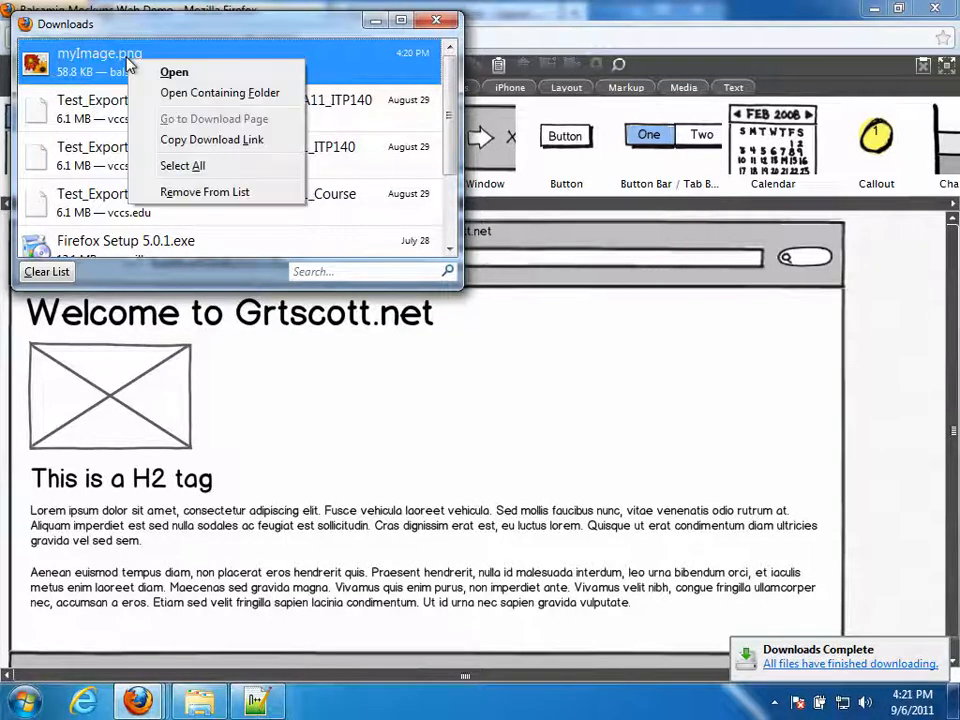
click(183, 95)
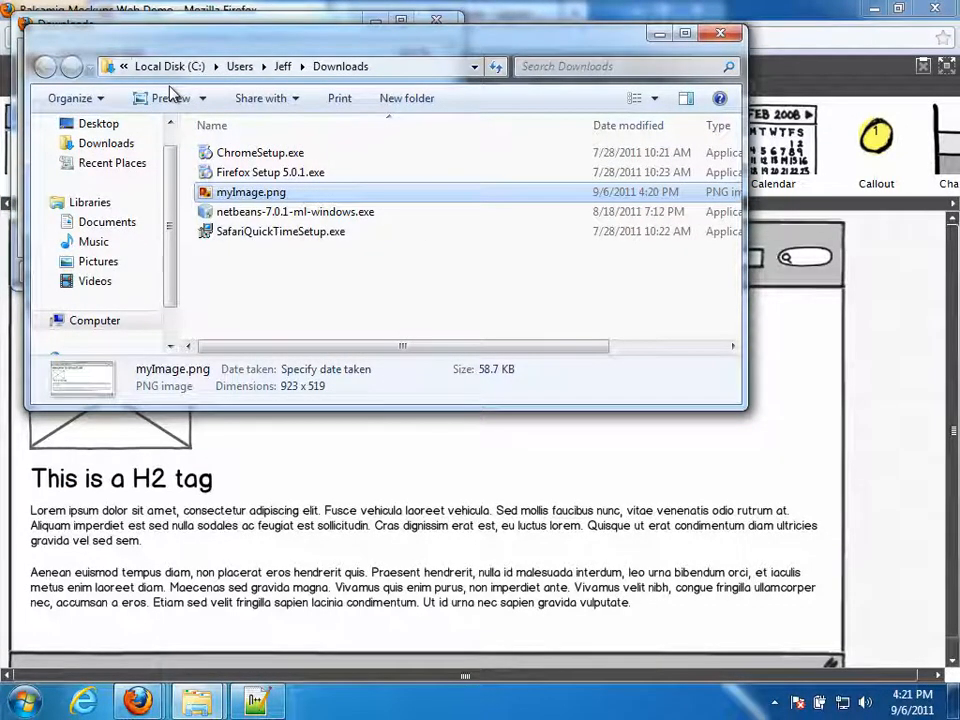
drag(428, 38, 623, 181)
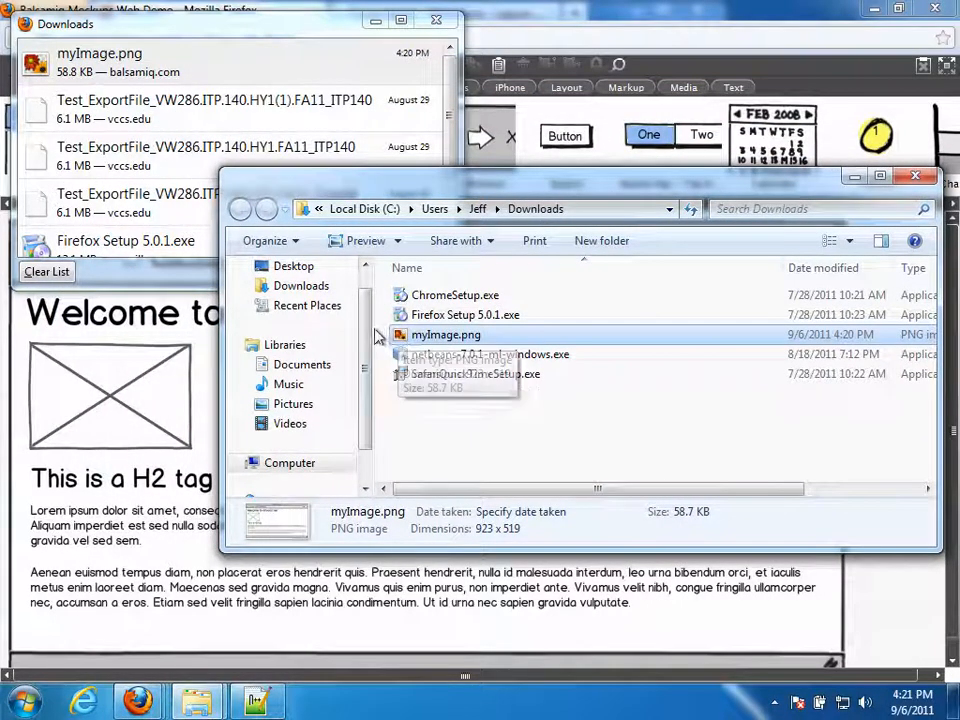
right_click(415, 340)
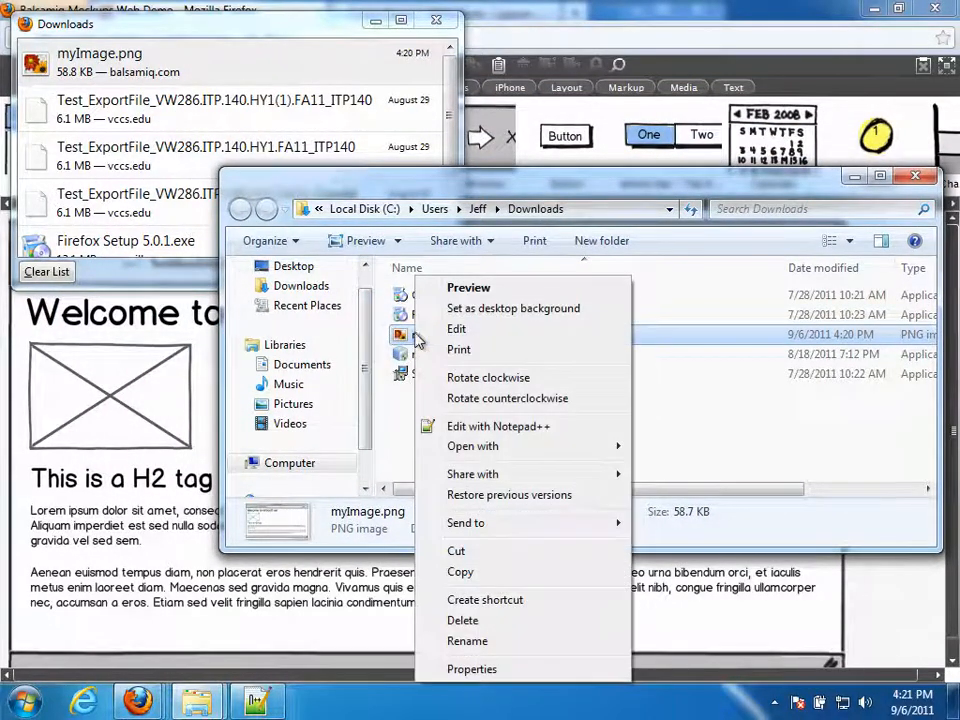
click(472, 560)
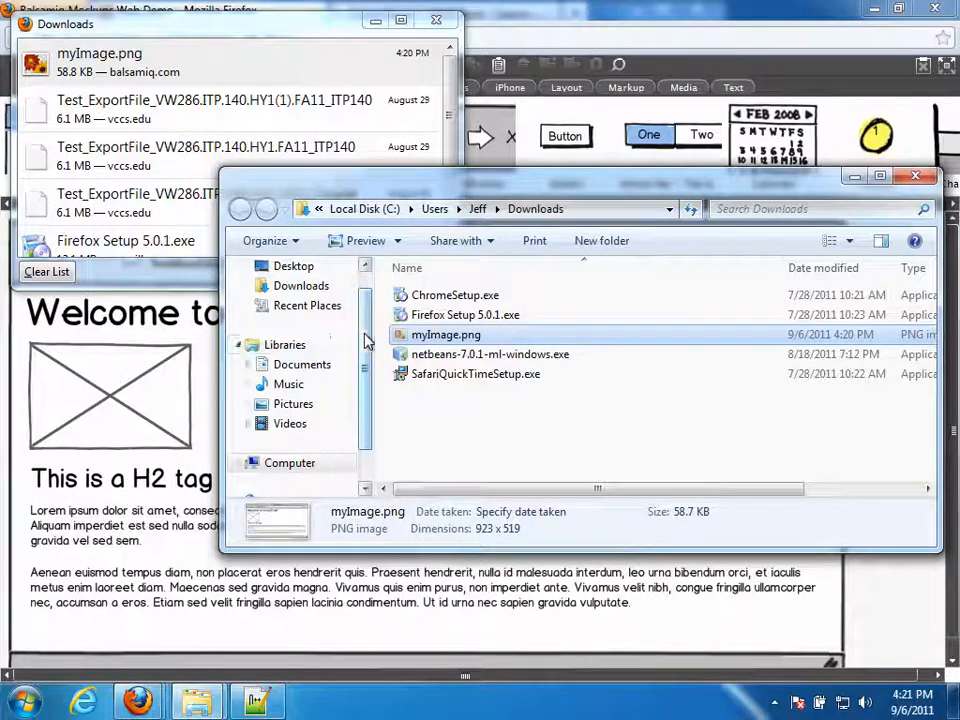
click(293, 268)
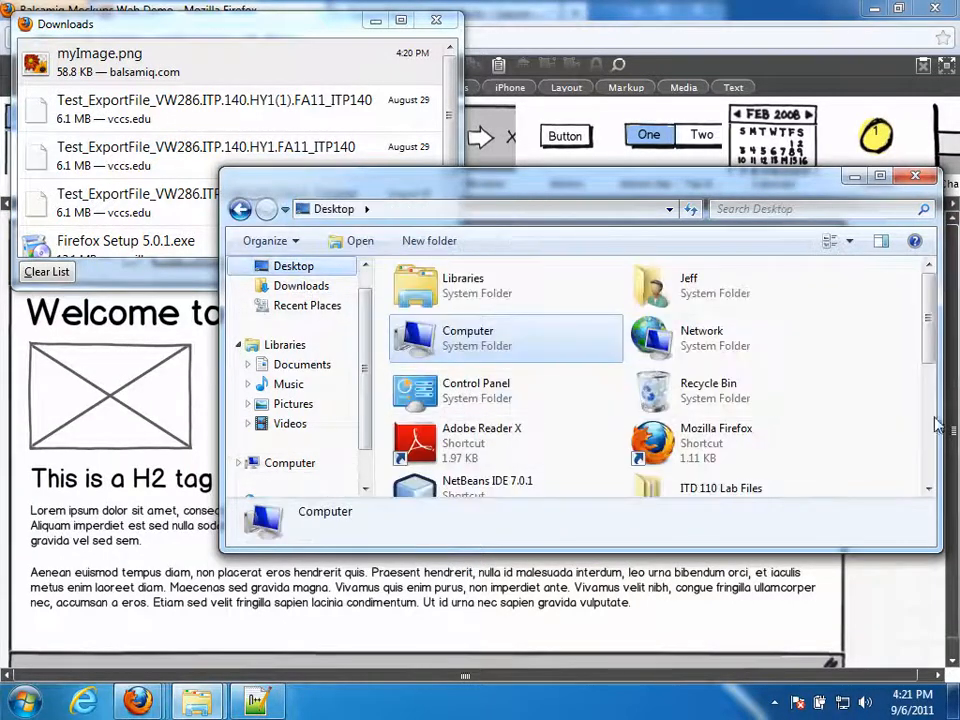
drag(925, 350, 917, 445)
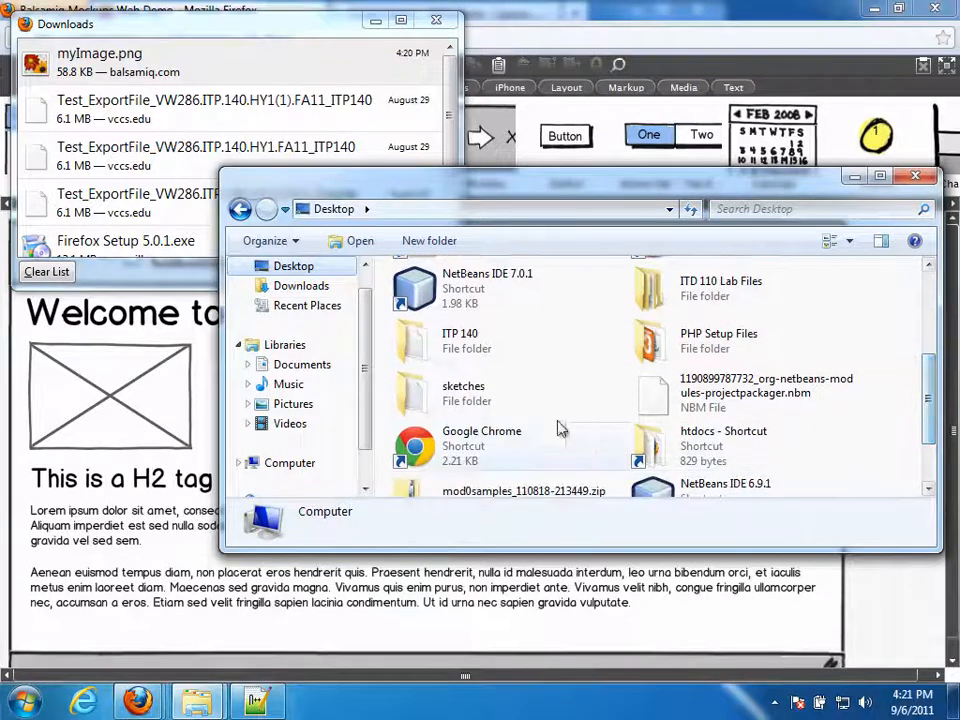
double_click(437, 373)
right_click(437, 373)
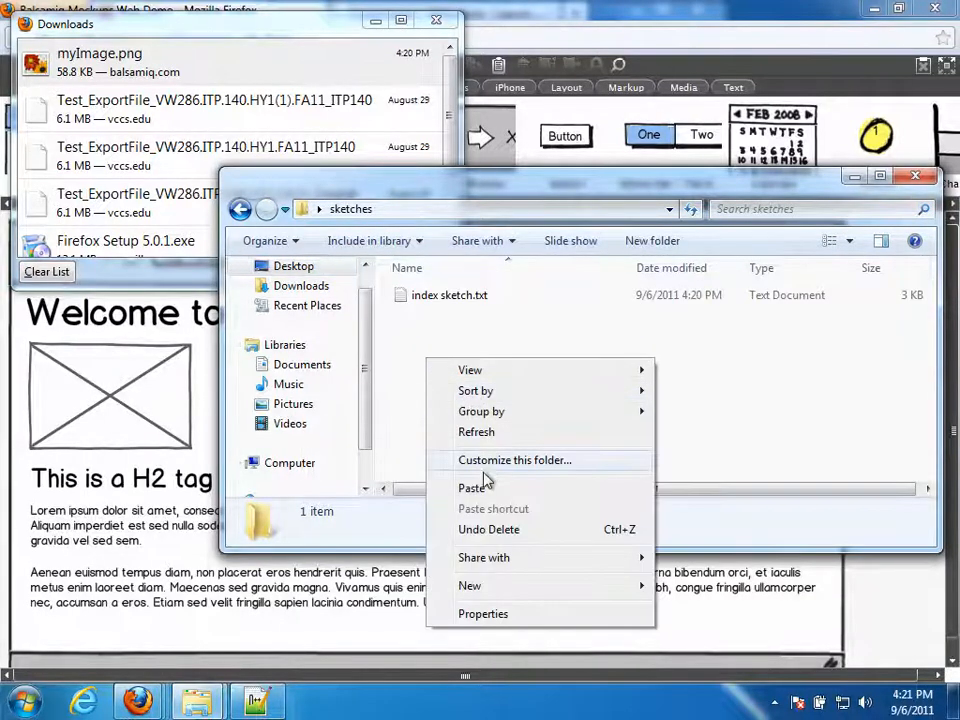
click(486, 486)
- Rename myImage.png to index.png and open it for viewing
click(441, 318)
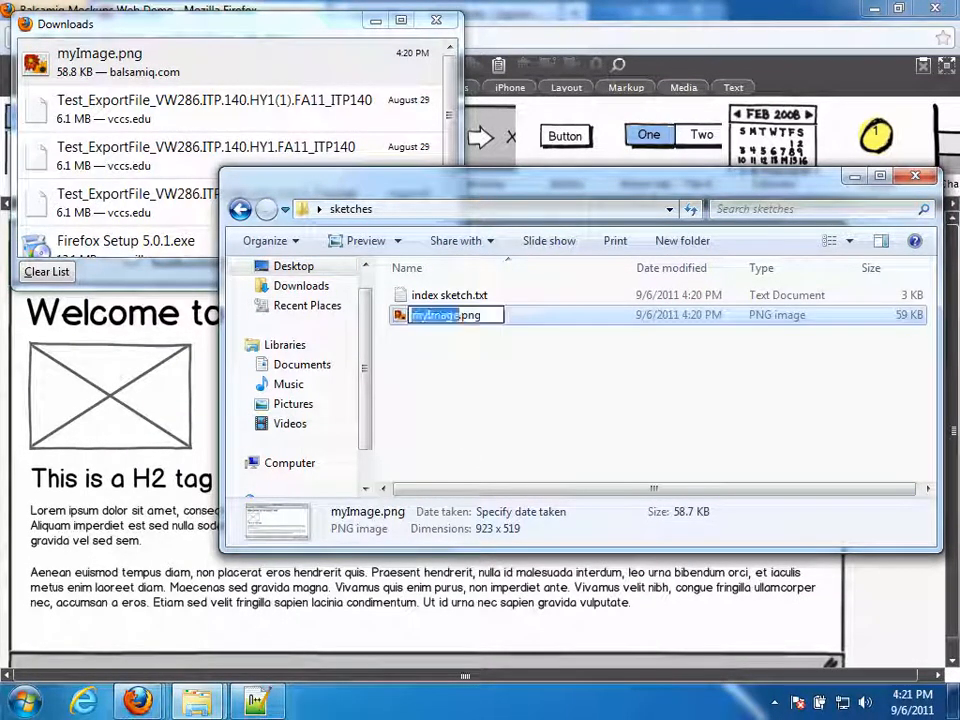
text(index)
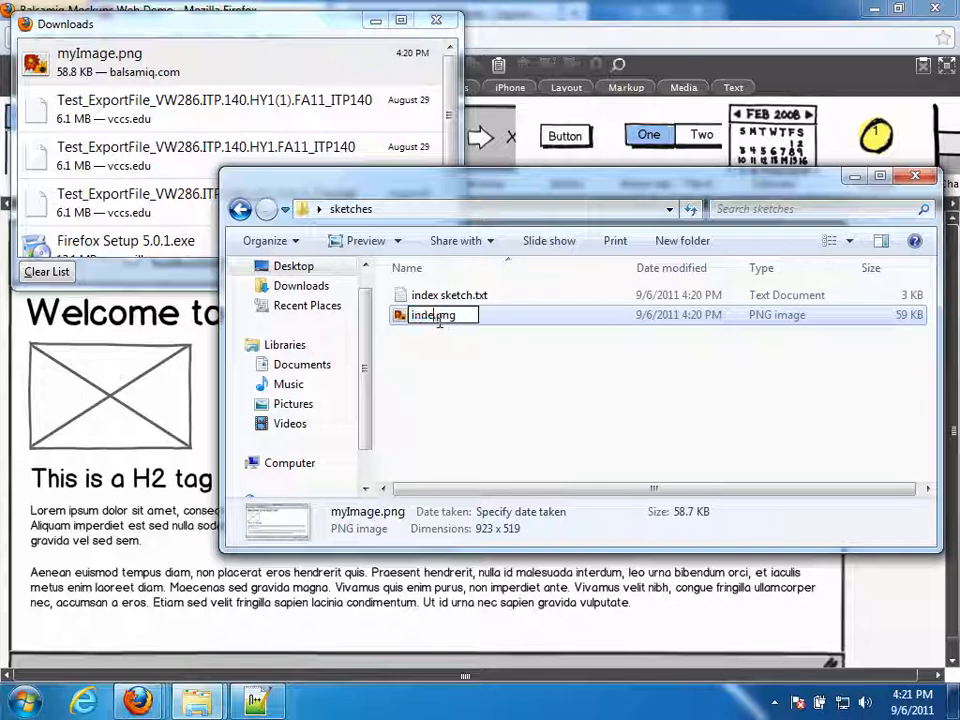
click(431, 375)
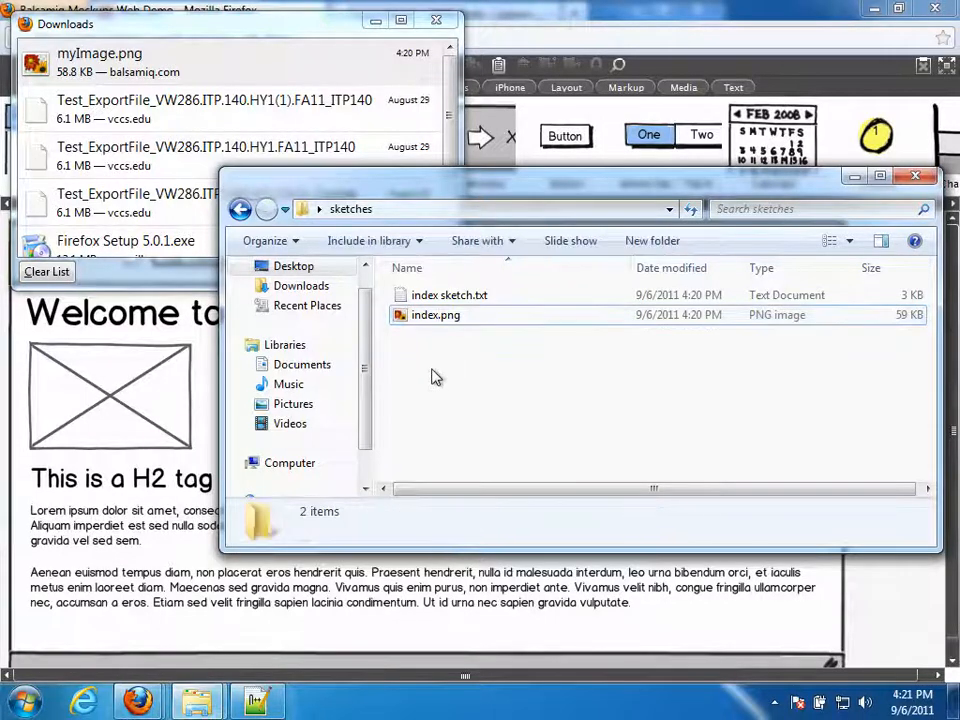
click(405, 318)
double_click(405, 318)
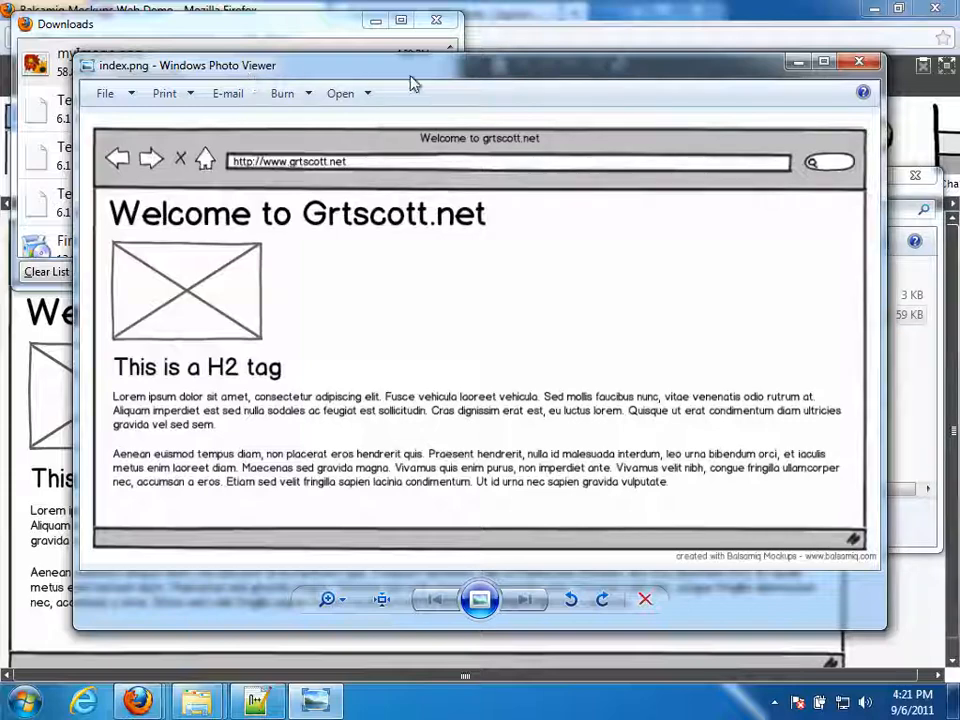
- View index.png in Windows Photo Viewer, close it, and bring the Firefox mockup forward
click(858, 62)
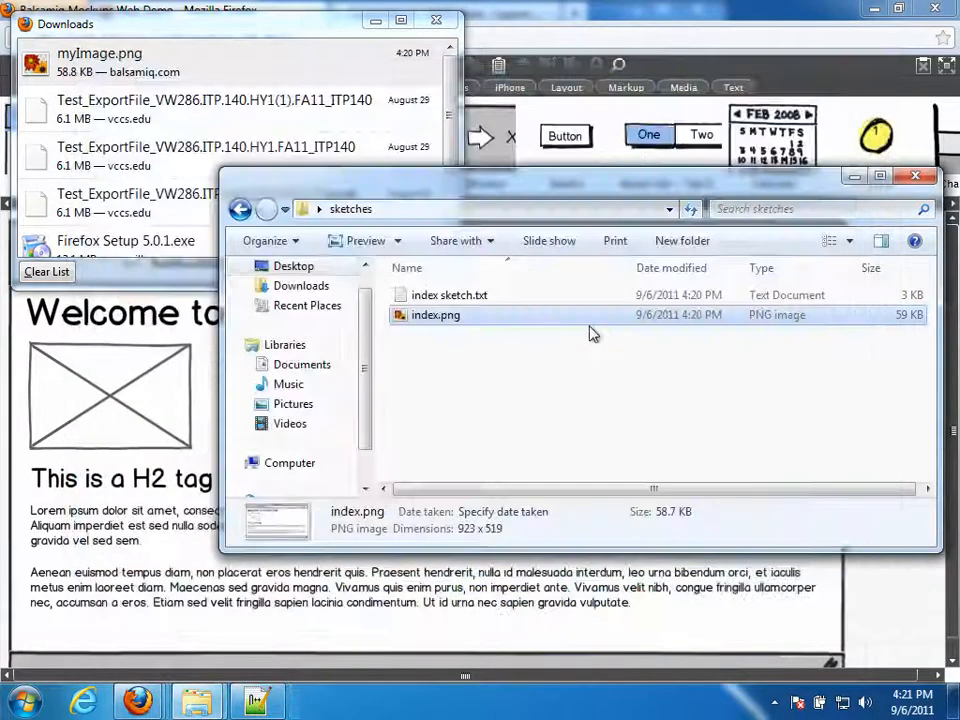
right_click(424, 317)
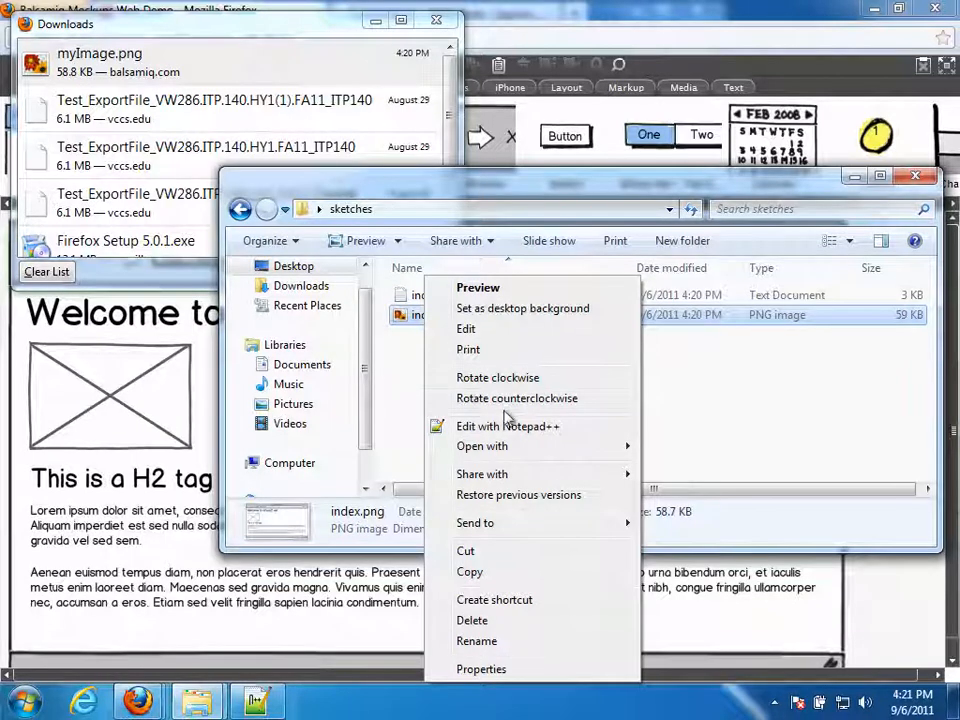
mouse_move(482, 446)
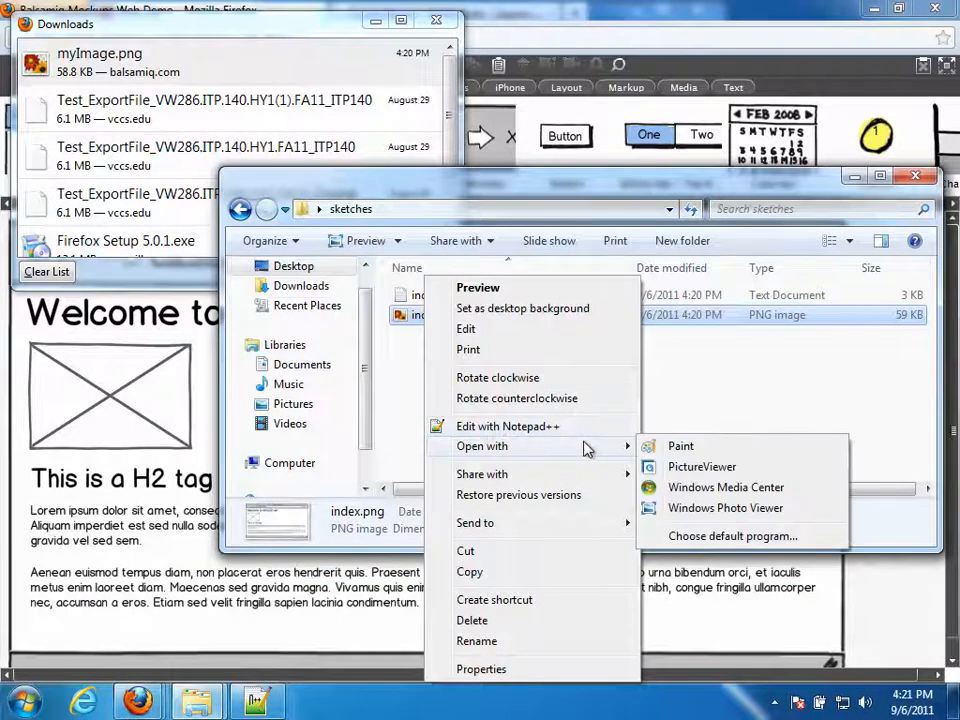
click(690, 510)
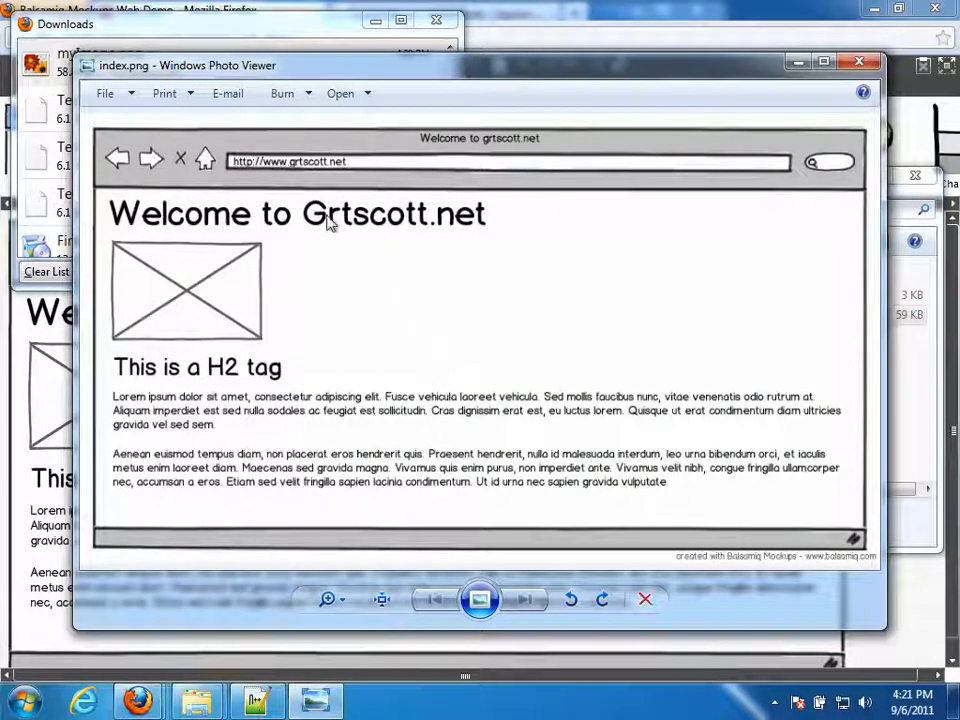
click(859, 65)
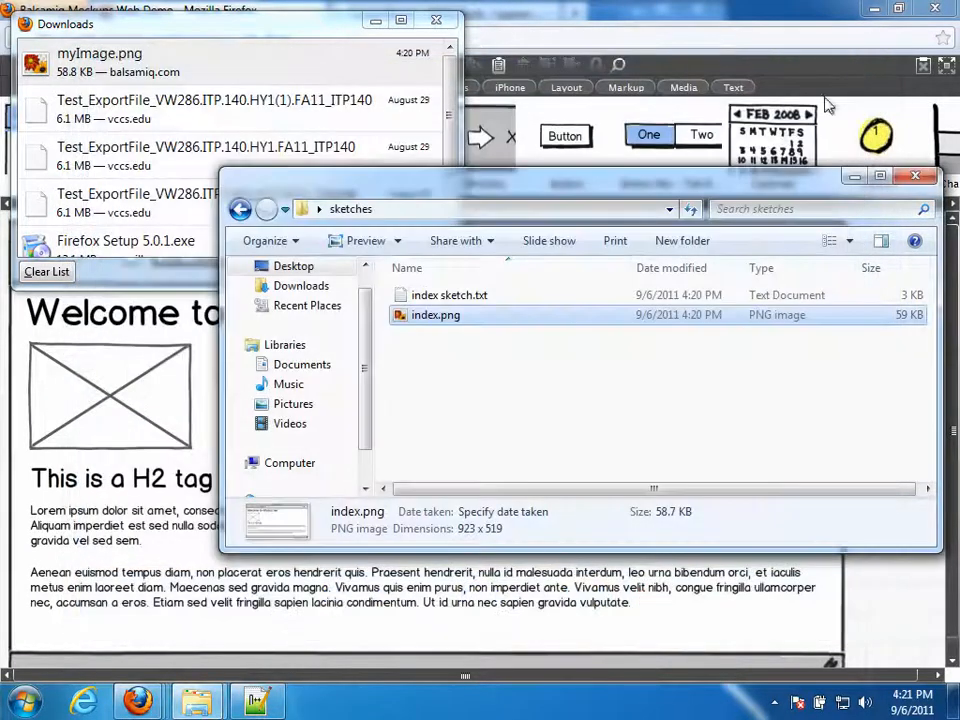
click(532, 28)
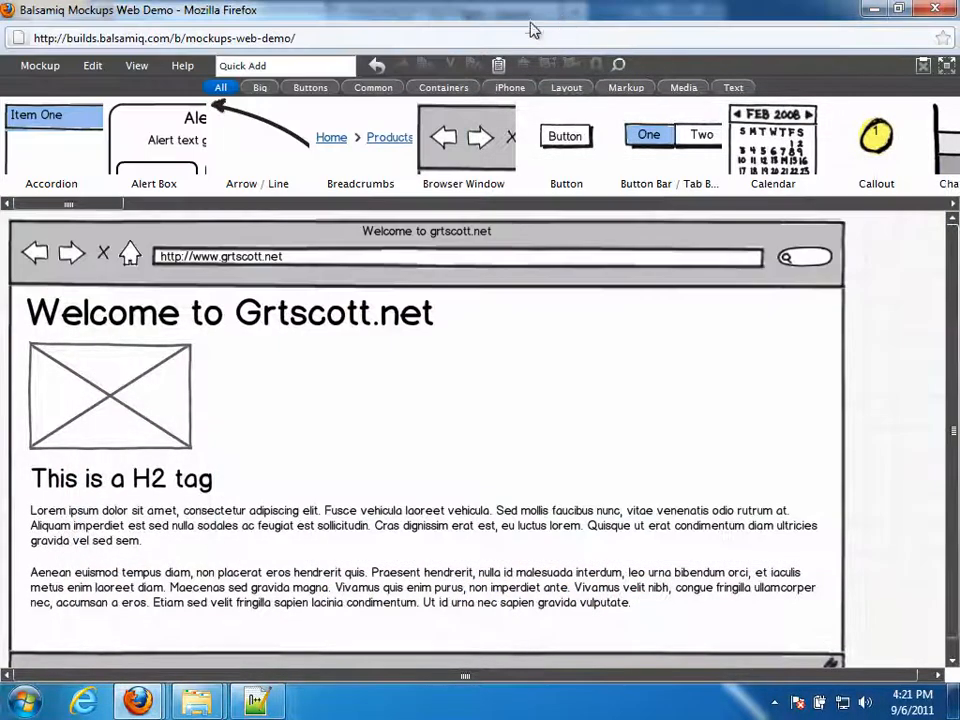
- Save the mockup as myBalsamiqMockup.pdf and show Firefox's finished downloads list
click(36, 66)
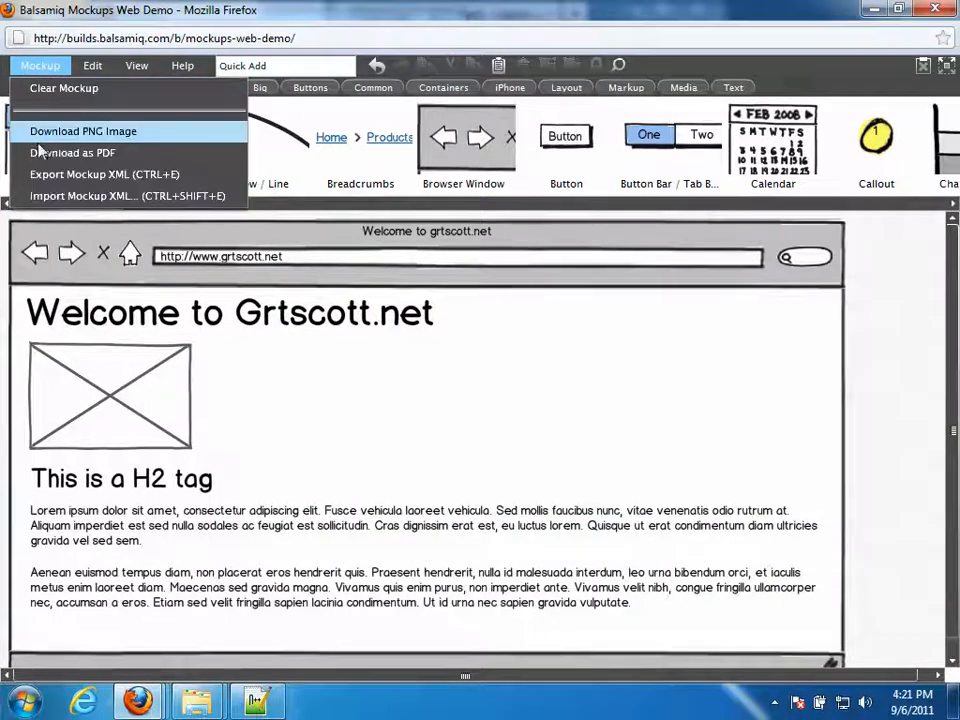
click(112, 153)
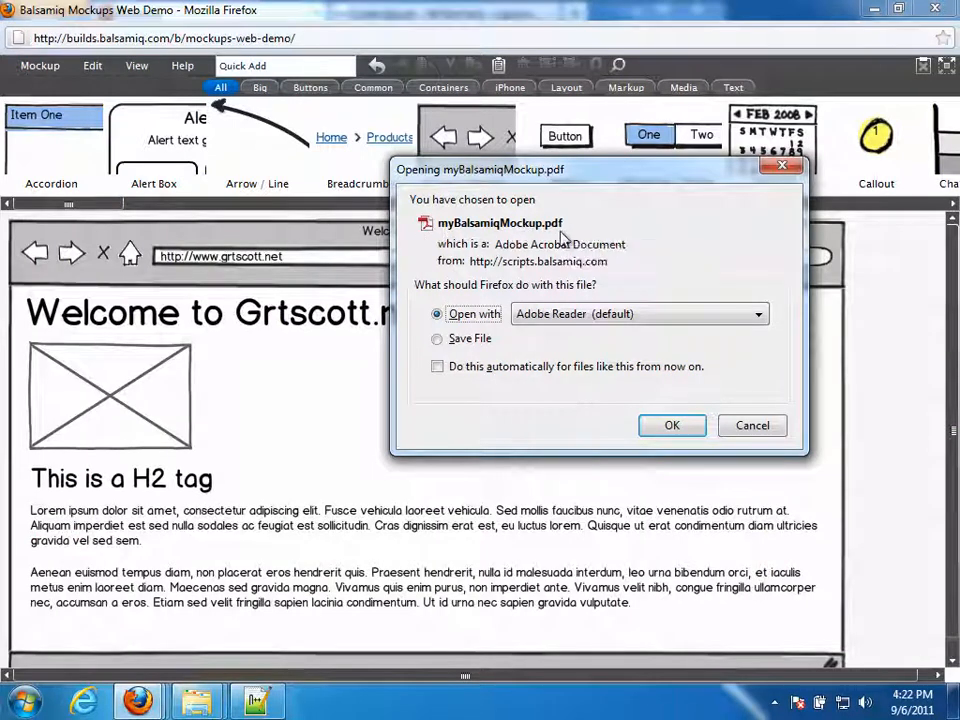
click(470, 342)
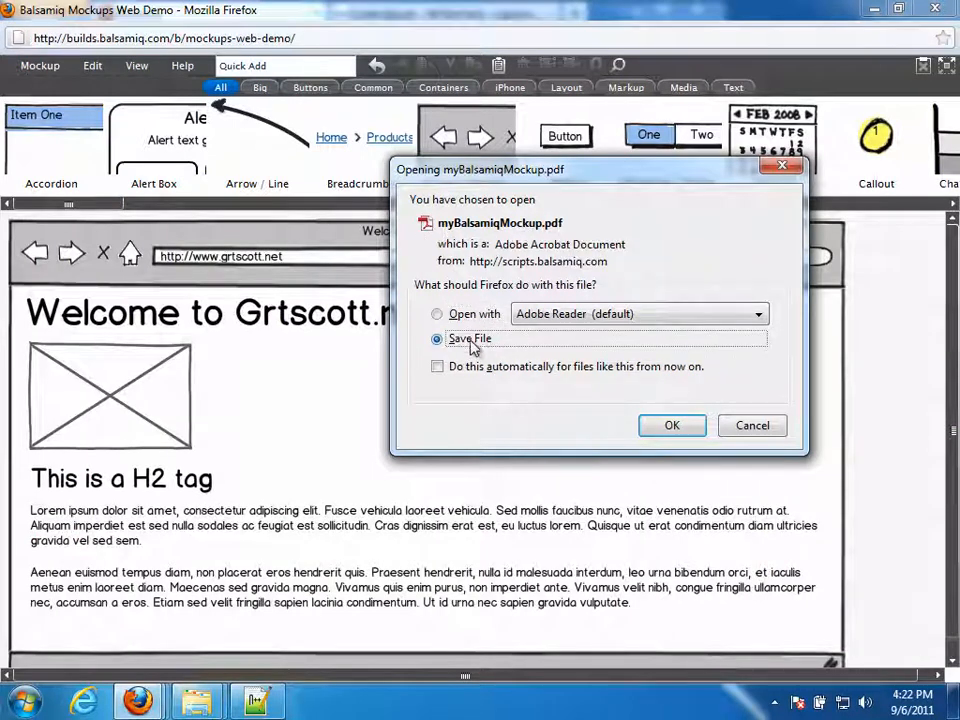
click(665, 427)
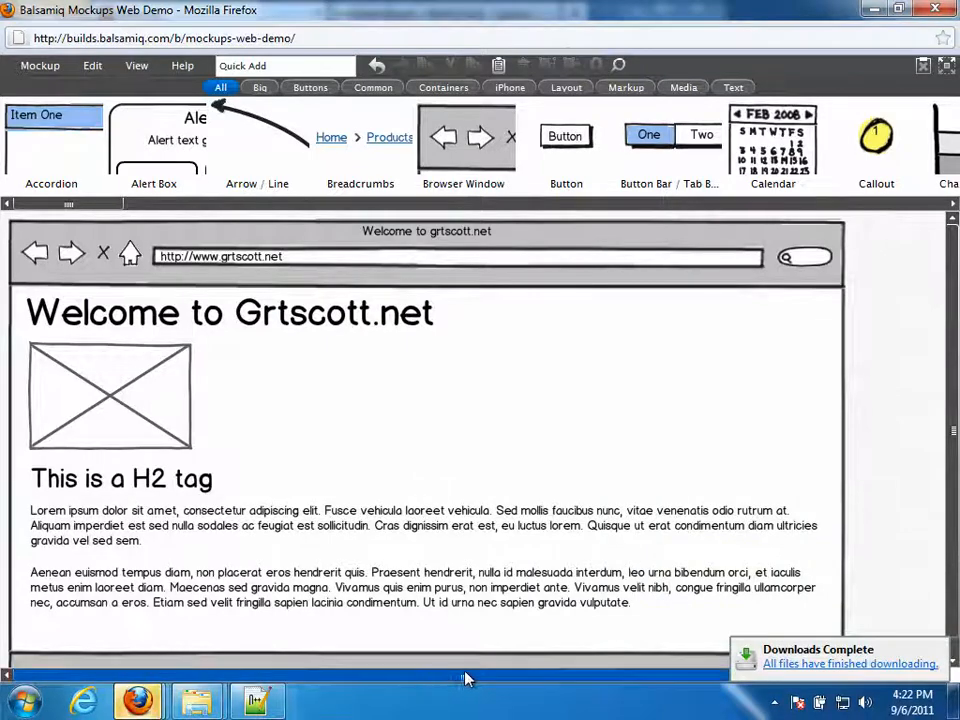
click(808, 664)
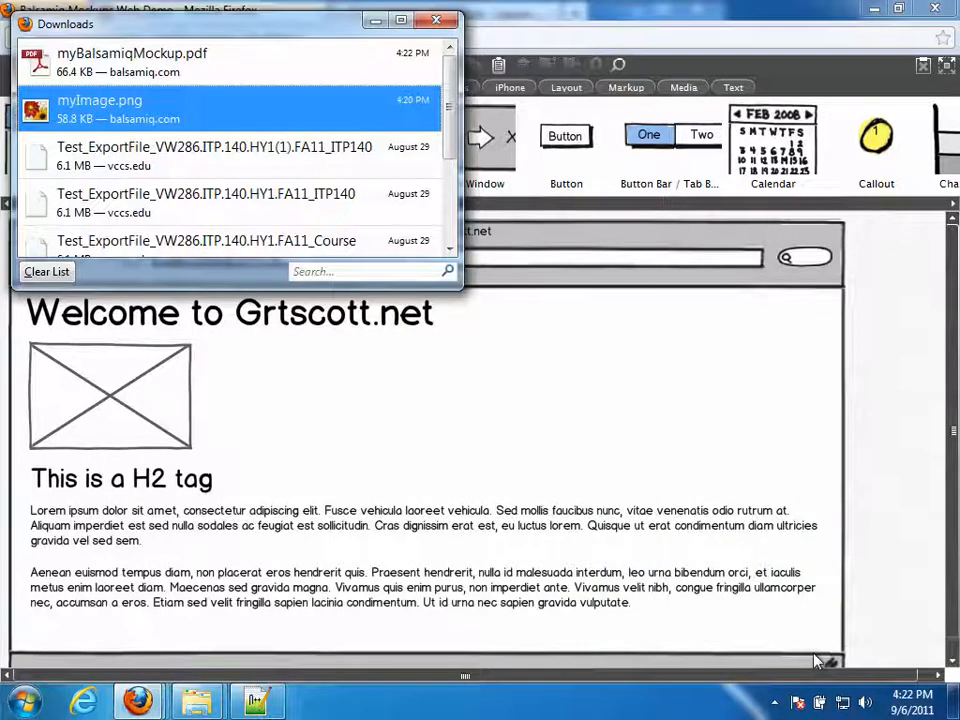
- Move myBalsamiqMockup.pdf from the Downloads folder into the Desktop sketches folder
right_click(120, 70)
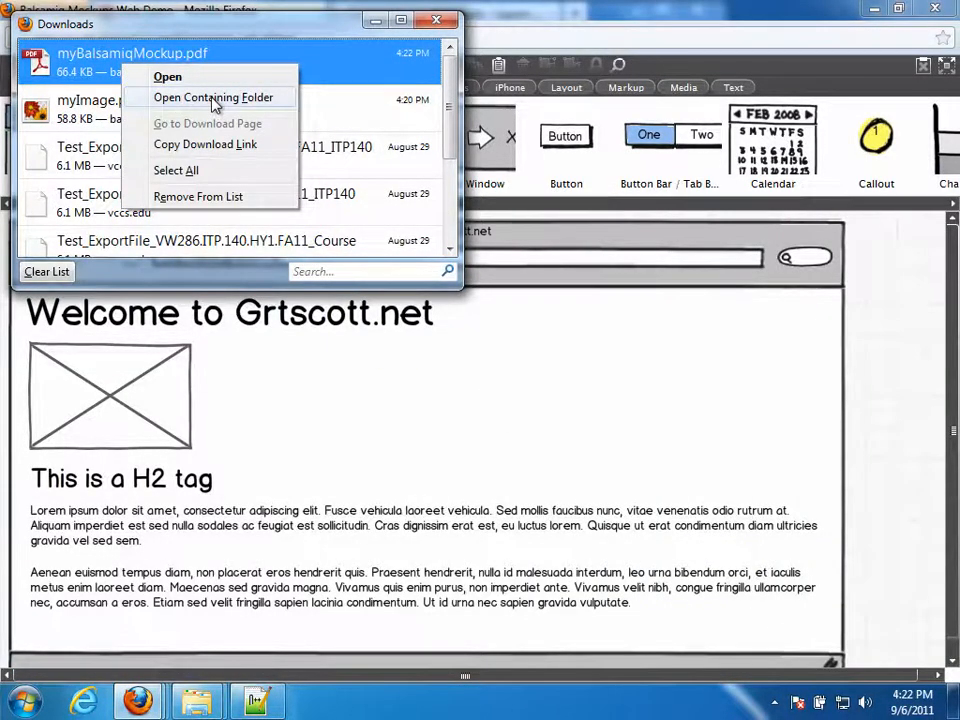
click(184, 98)
right_click(281, 191)
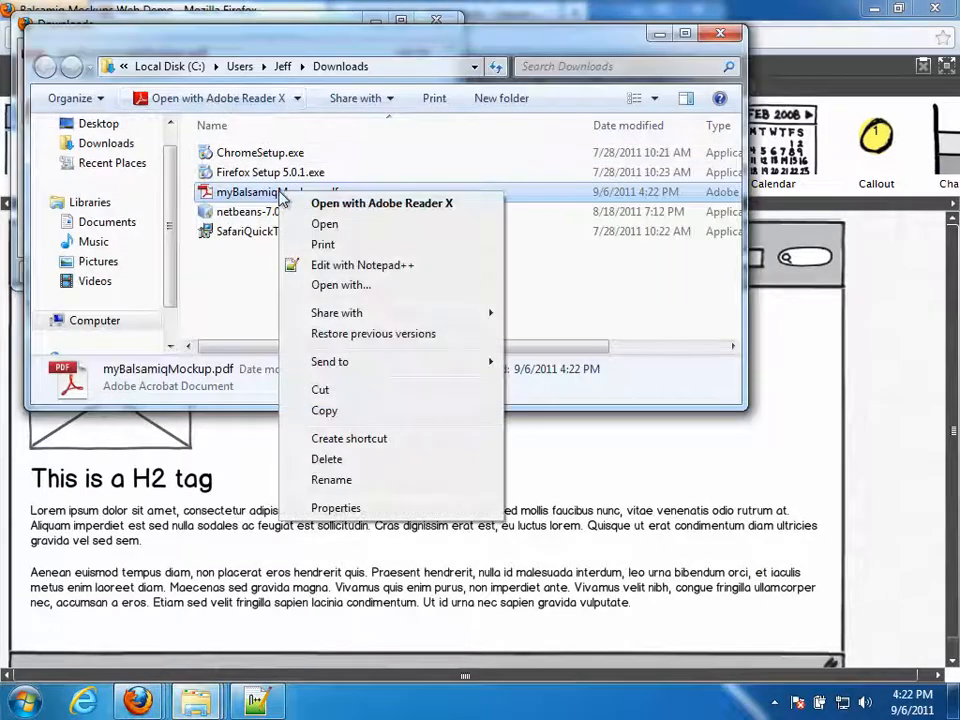
click(332, 394)
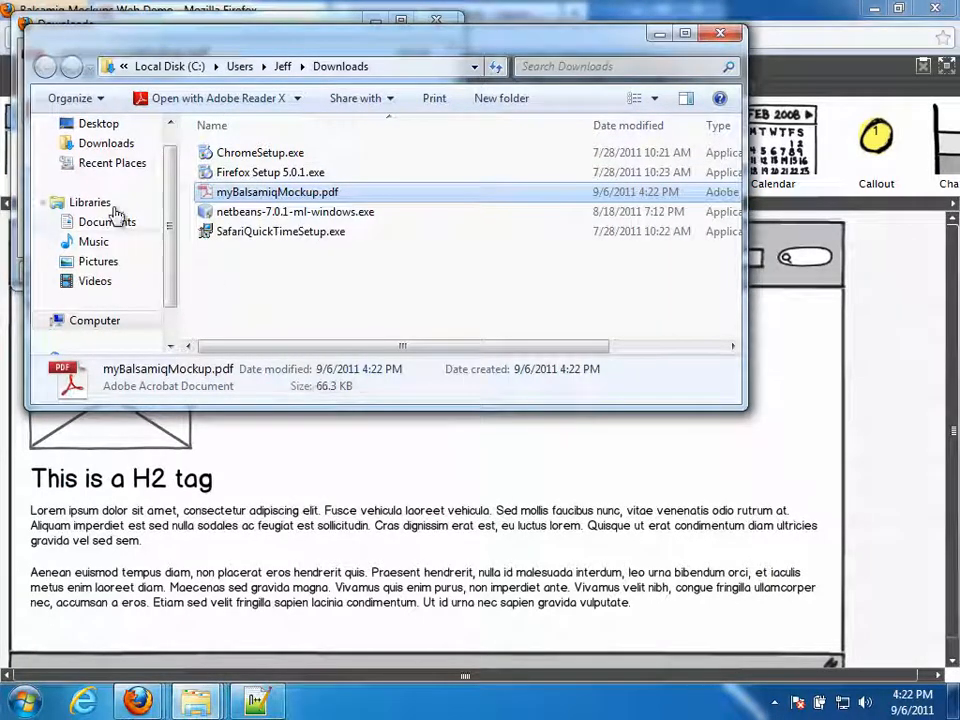
click(100, 124)
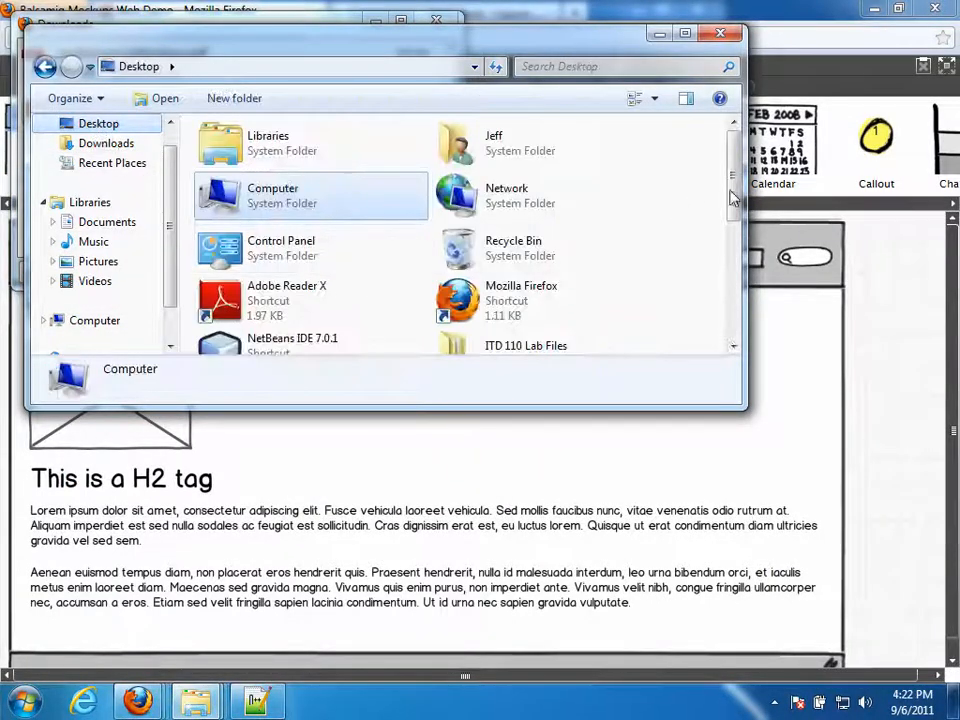
scroll(542, 196, down, 4)
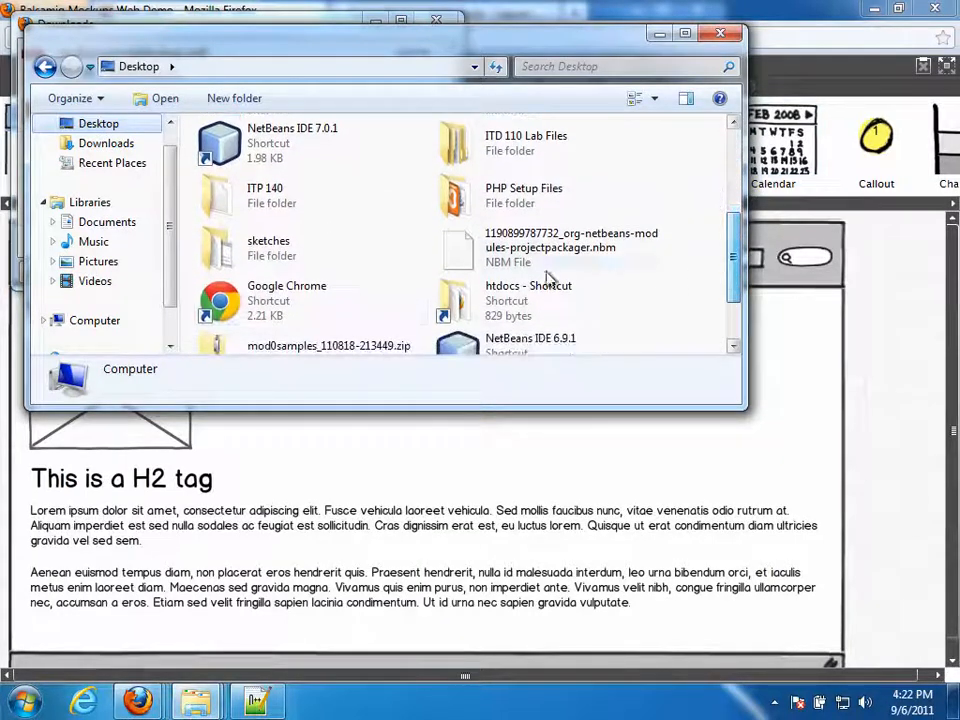
double_click(265, 249)
right_click(242, 222)
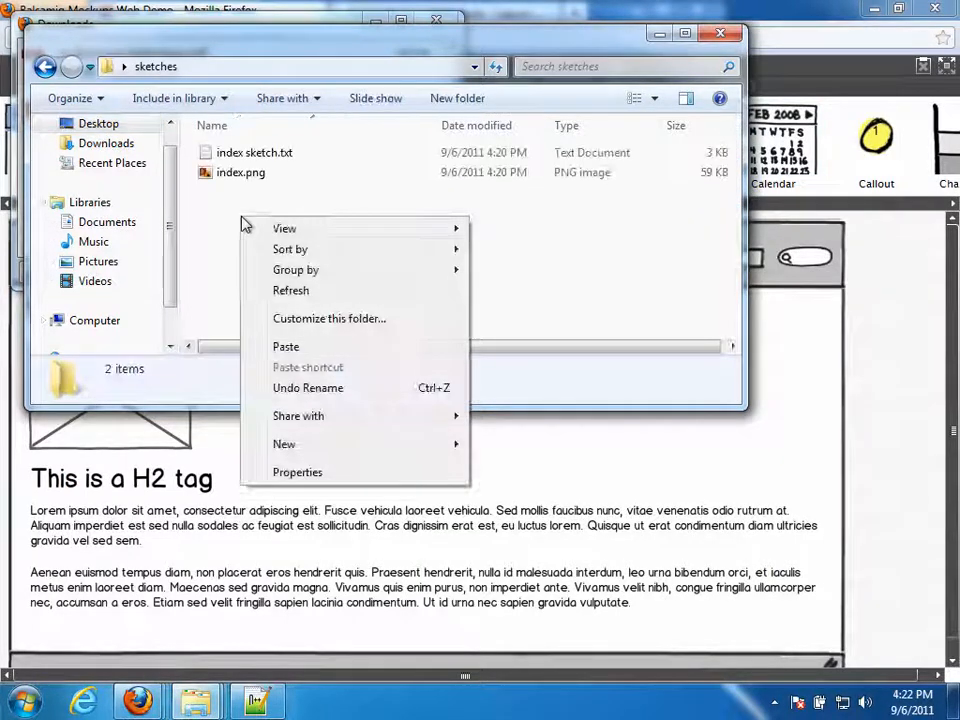
click(300, 346)
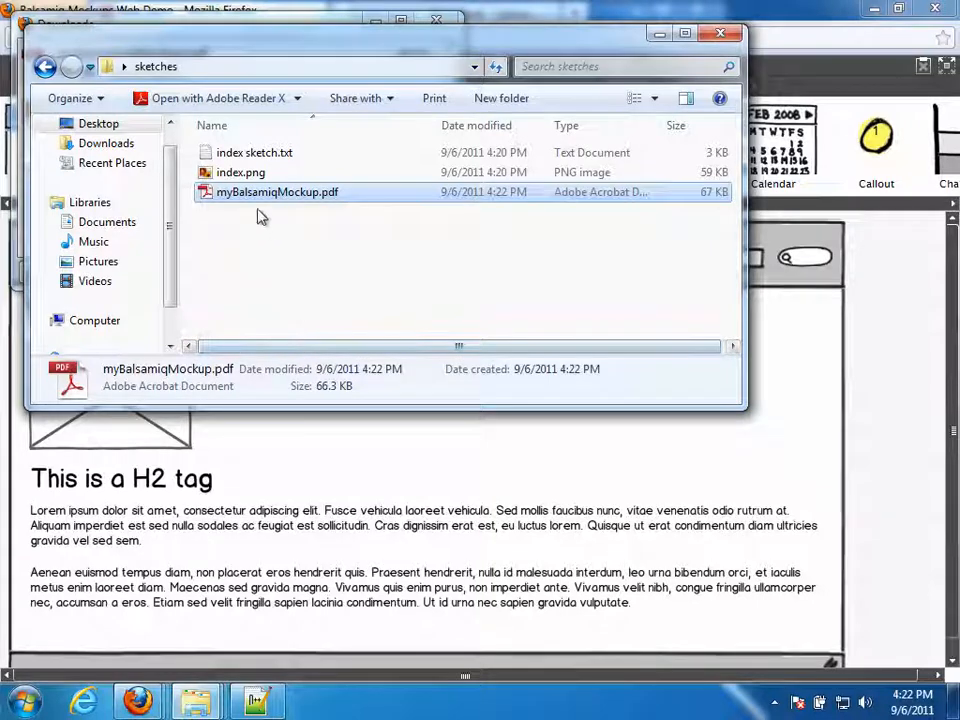
- Rename the PDF to index.pdf, open it to check the export, then close it
key(F2)
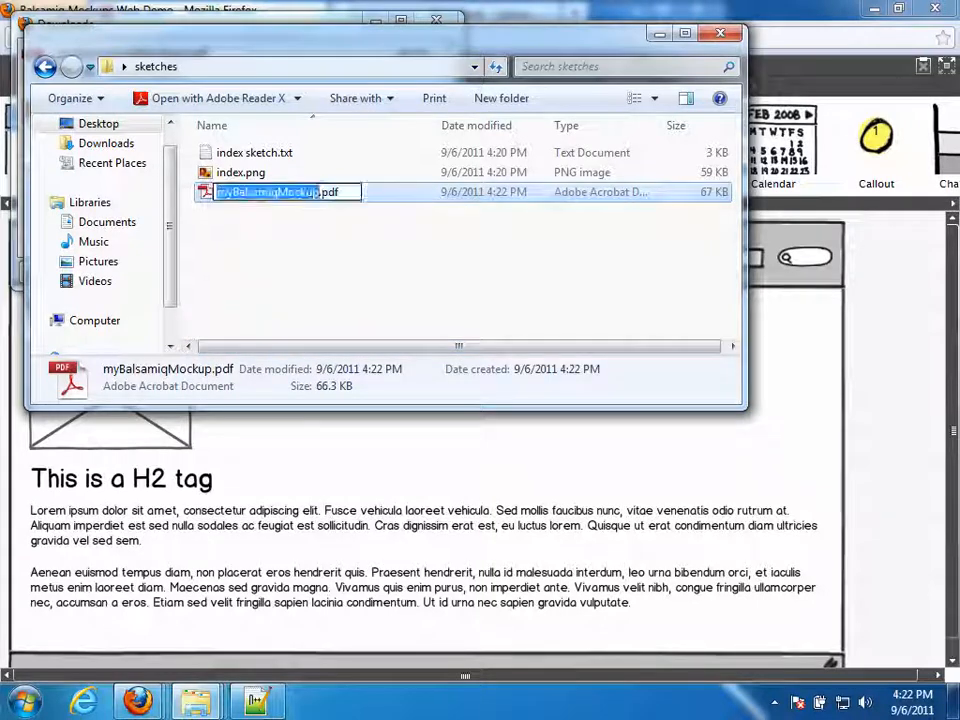
text(index)
key(Return)
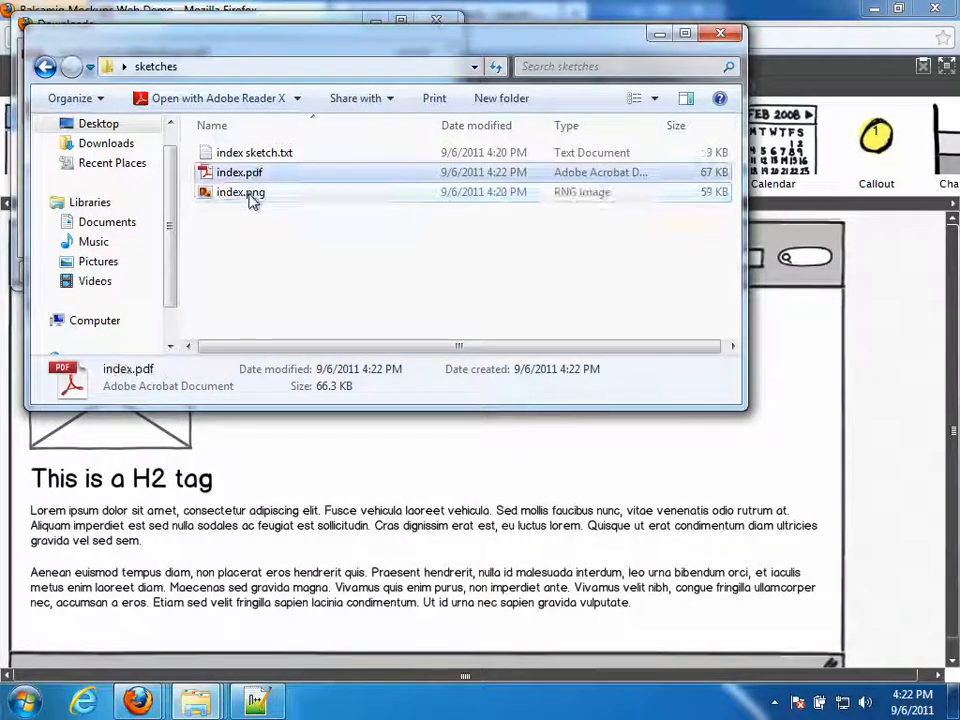
click(240, 252)
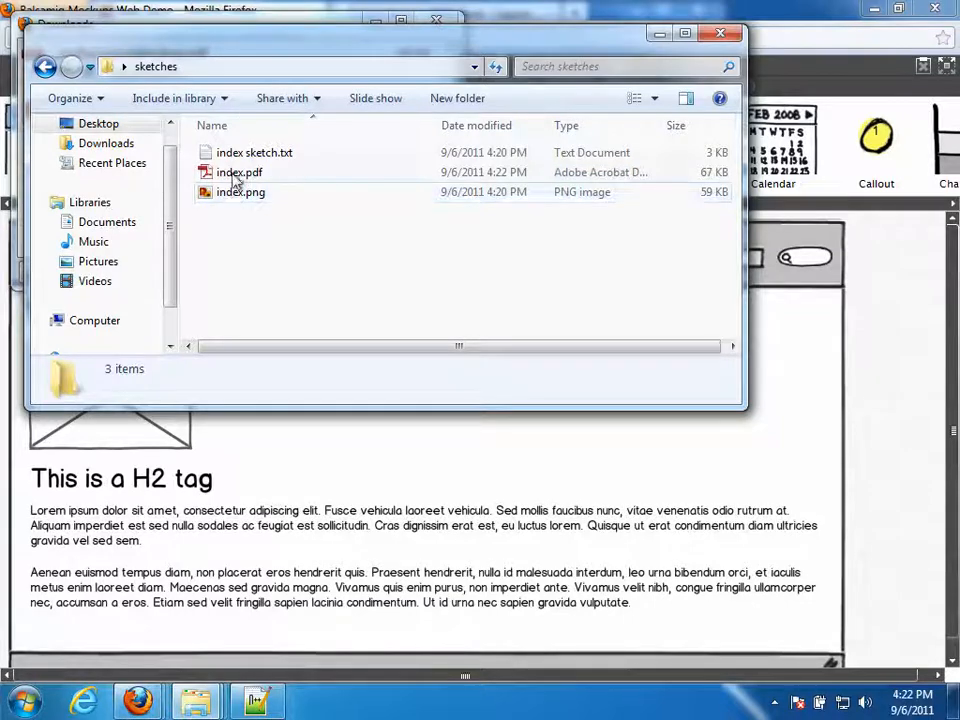
double_click(228, 175)
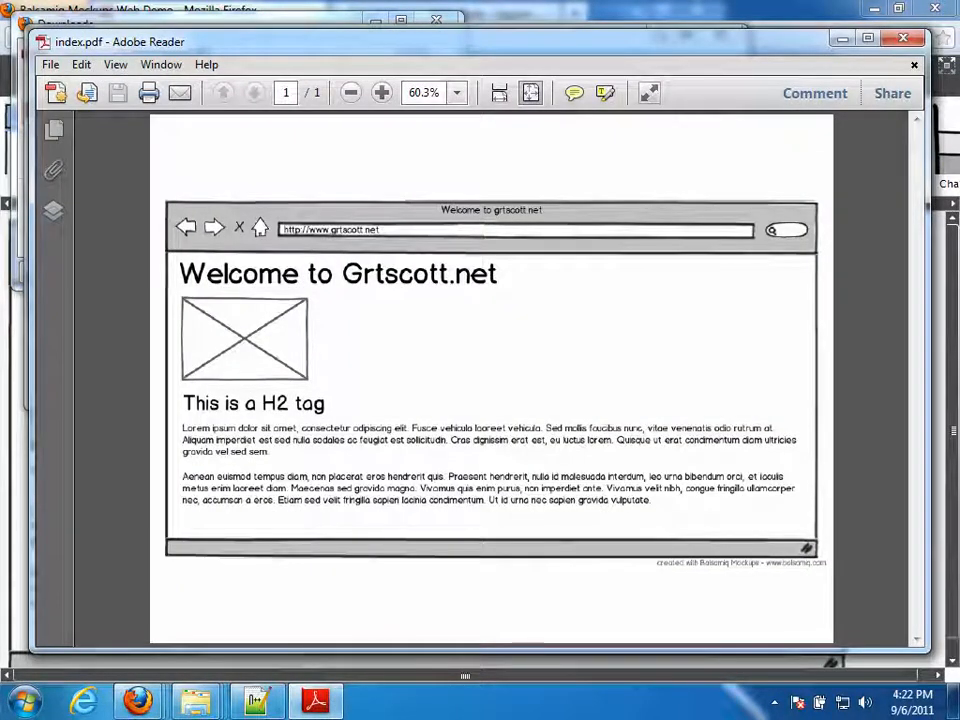
click(912, 66)
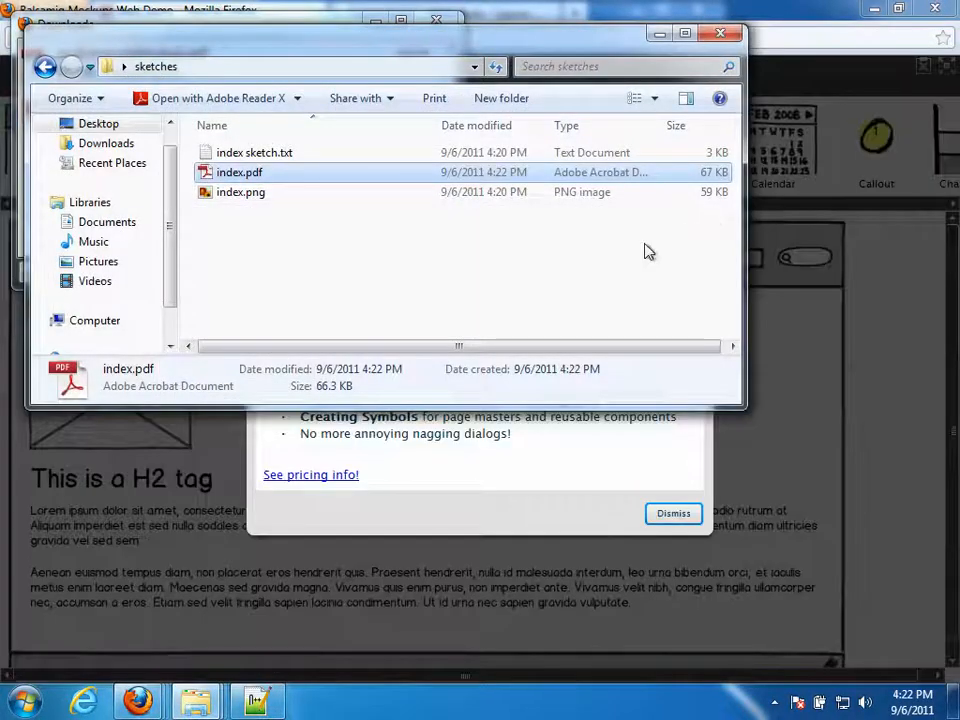
- Review the details of index.png, index.pdf and index sketch.txt in the sketches folder
click(242, 195)
click(242, 176)
click(240, 191)
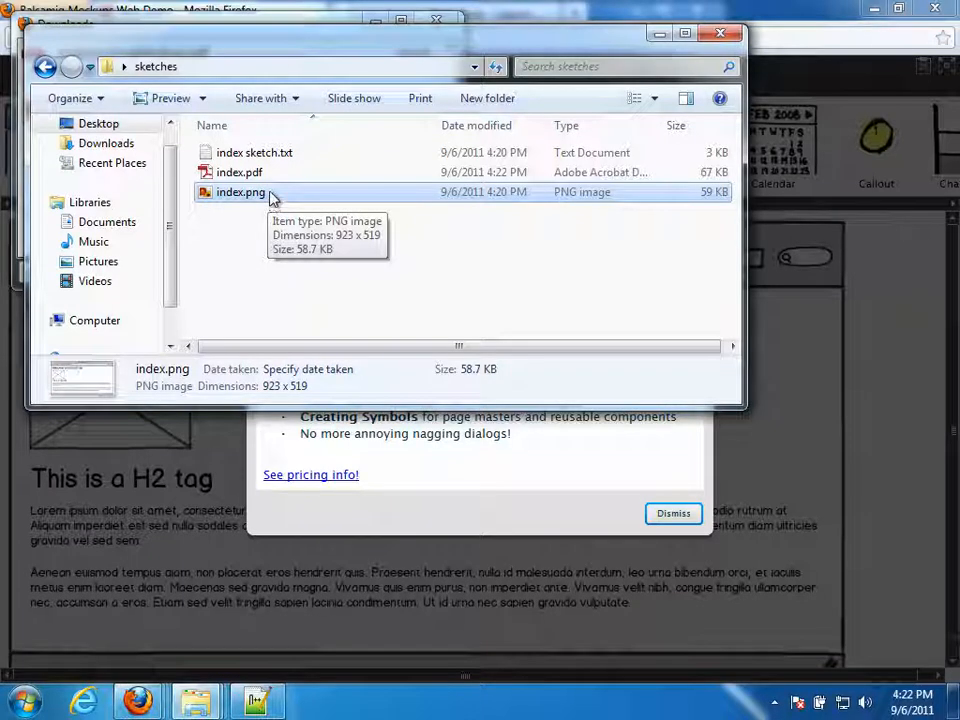
click(260, 174)
click(240, 155)
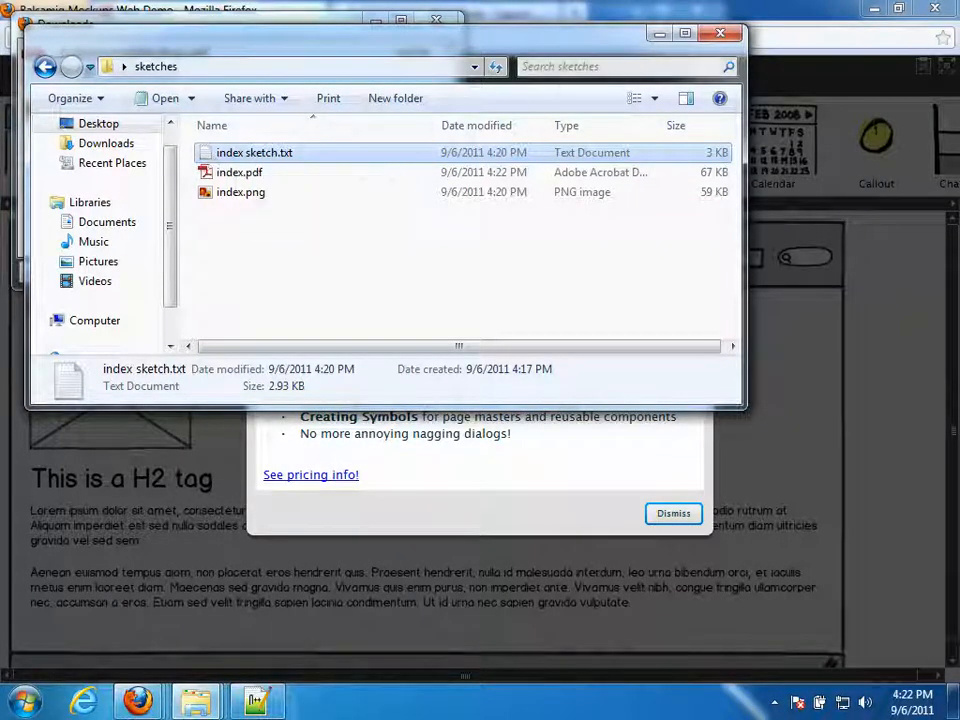
- Close the sketches folder and Downloads windows and dismiss the Balsamiq upgrade notice
click(720, 36)
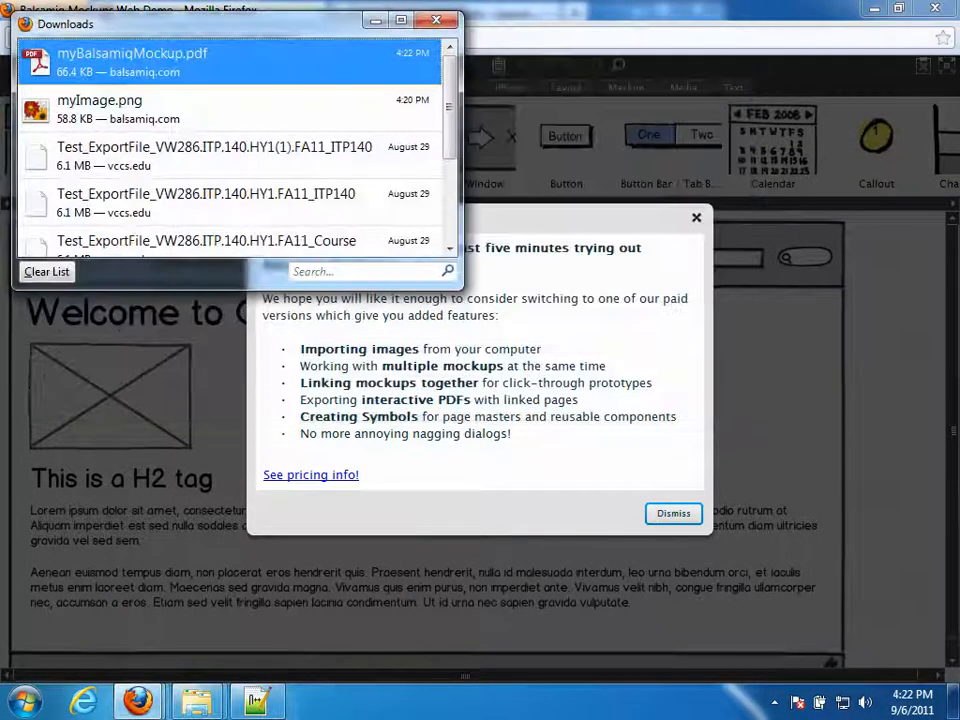
click(446, 16)
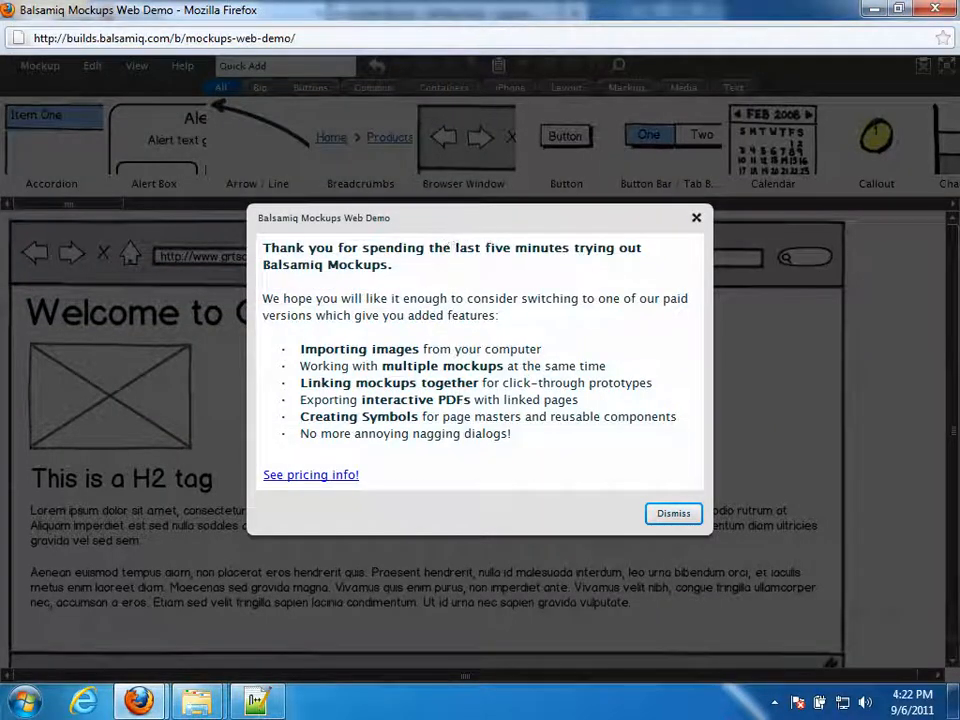
click(674, 514)
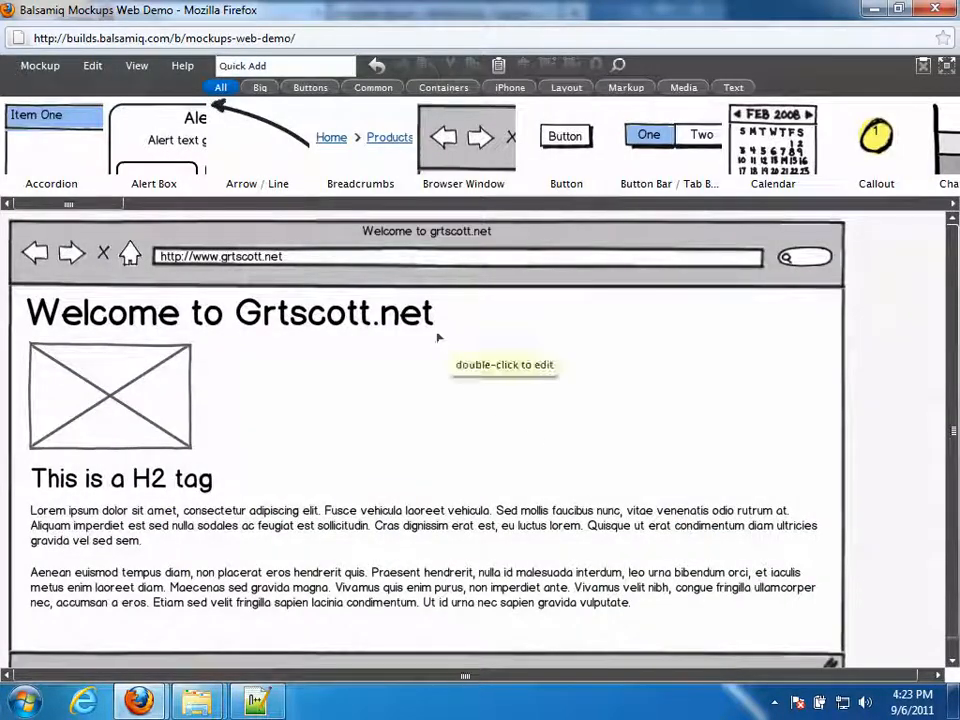